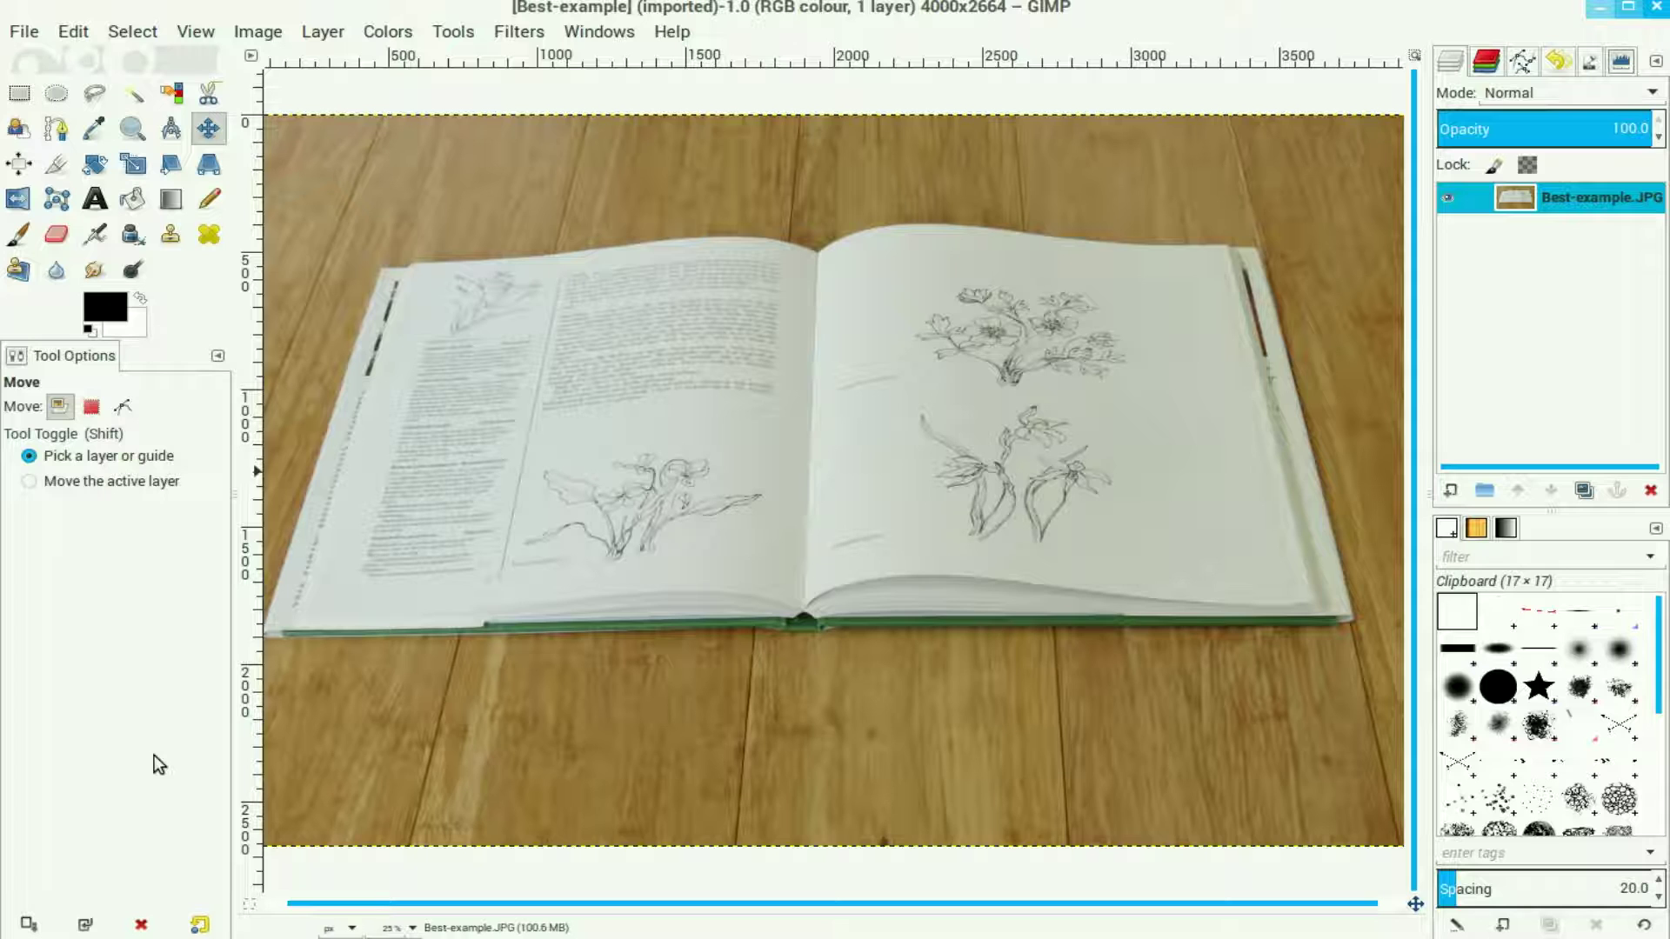
Add an alpha channel to the Best-example.JPG layer and create a new transparent 4000 x 2664 px layer above it
{"action": "right_click", "coordinate": [1517, 205]}
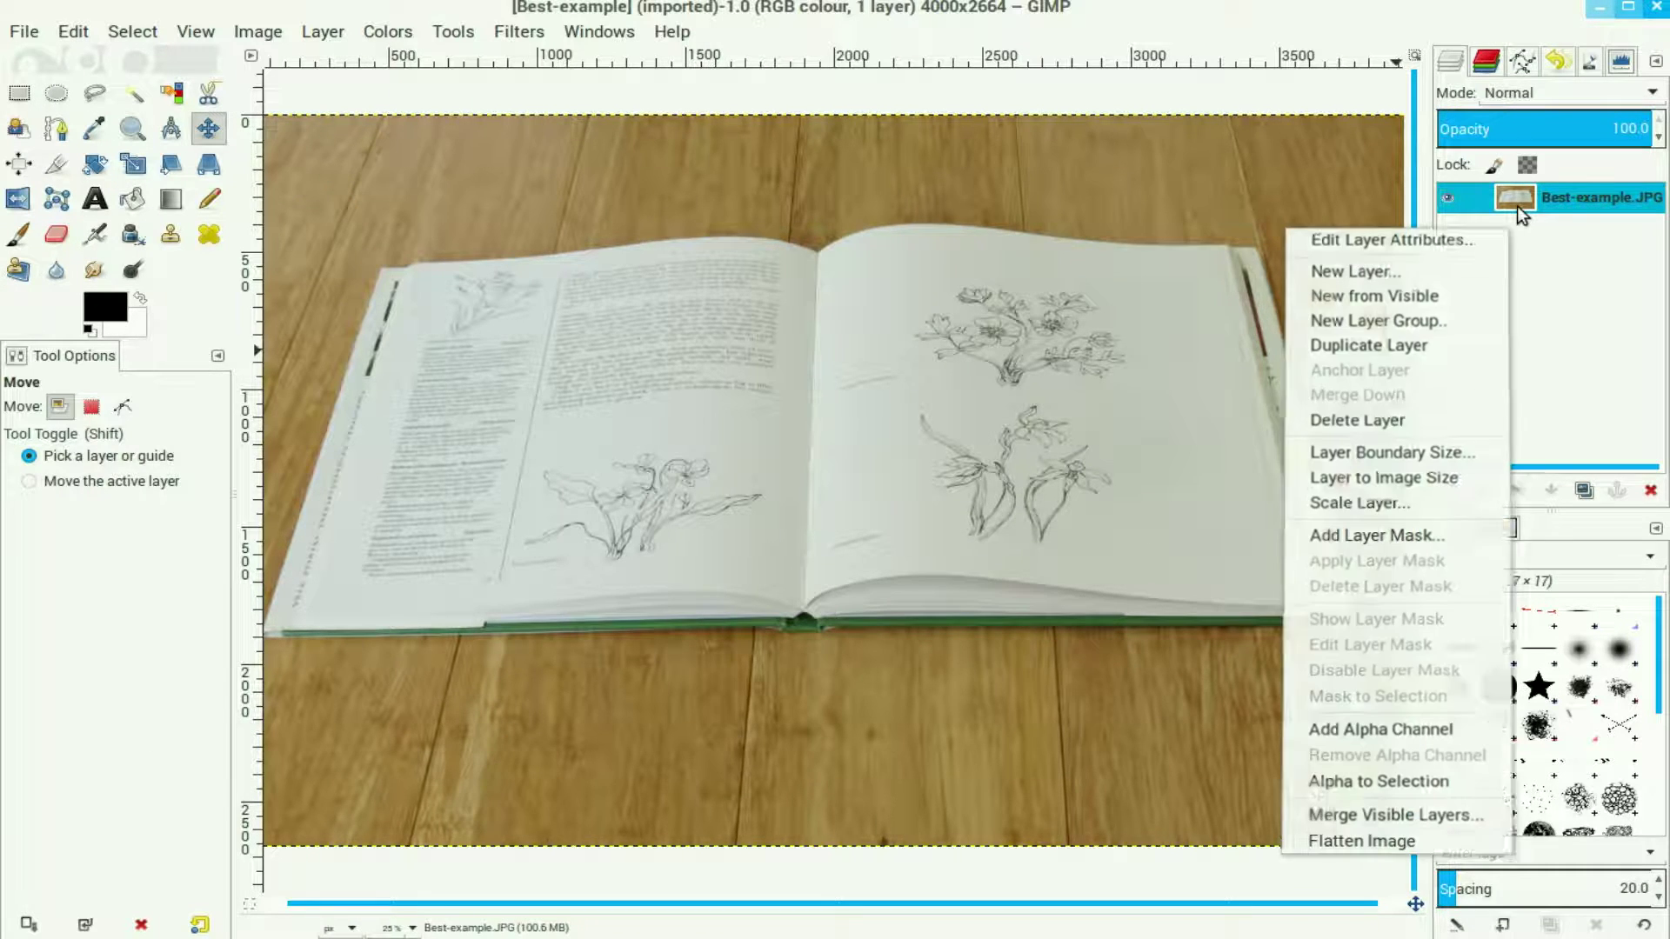
{"action": "left_click", "coordinate": [1462, 738]}
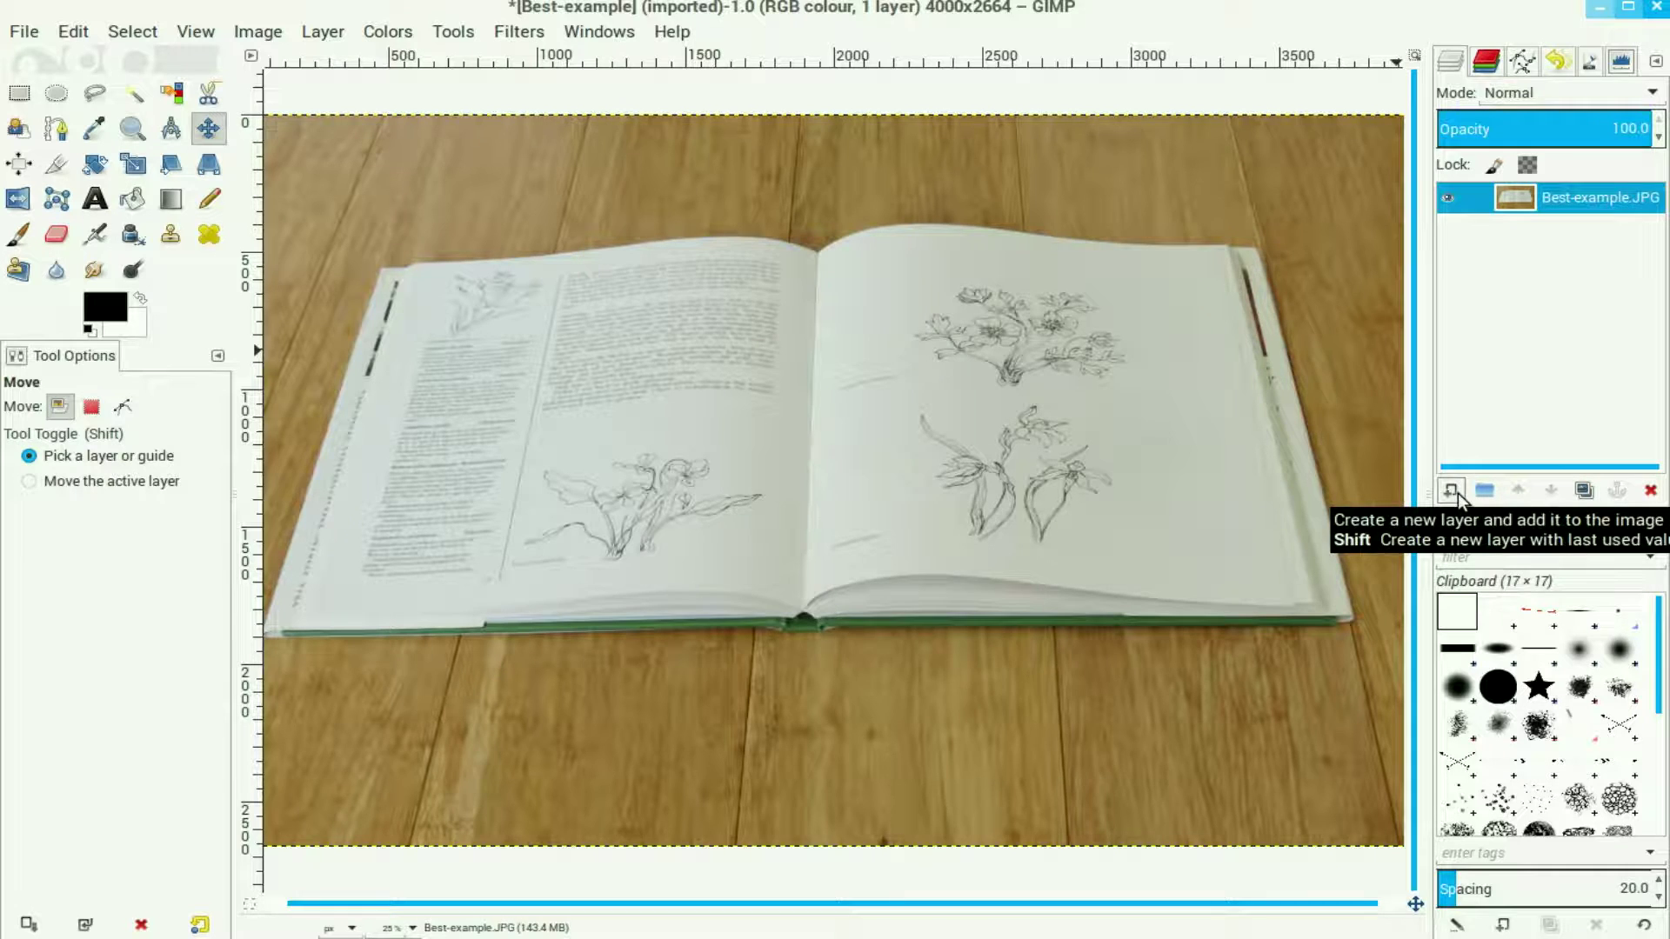
{"action": "left_click", "coordinate": [1457, 493]}
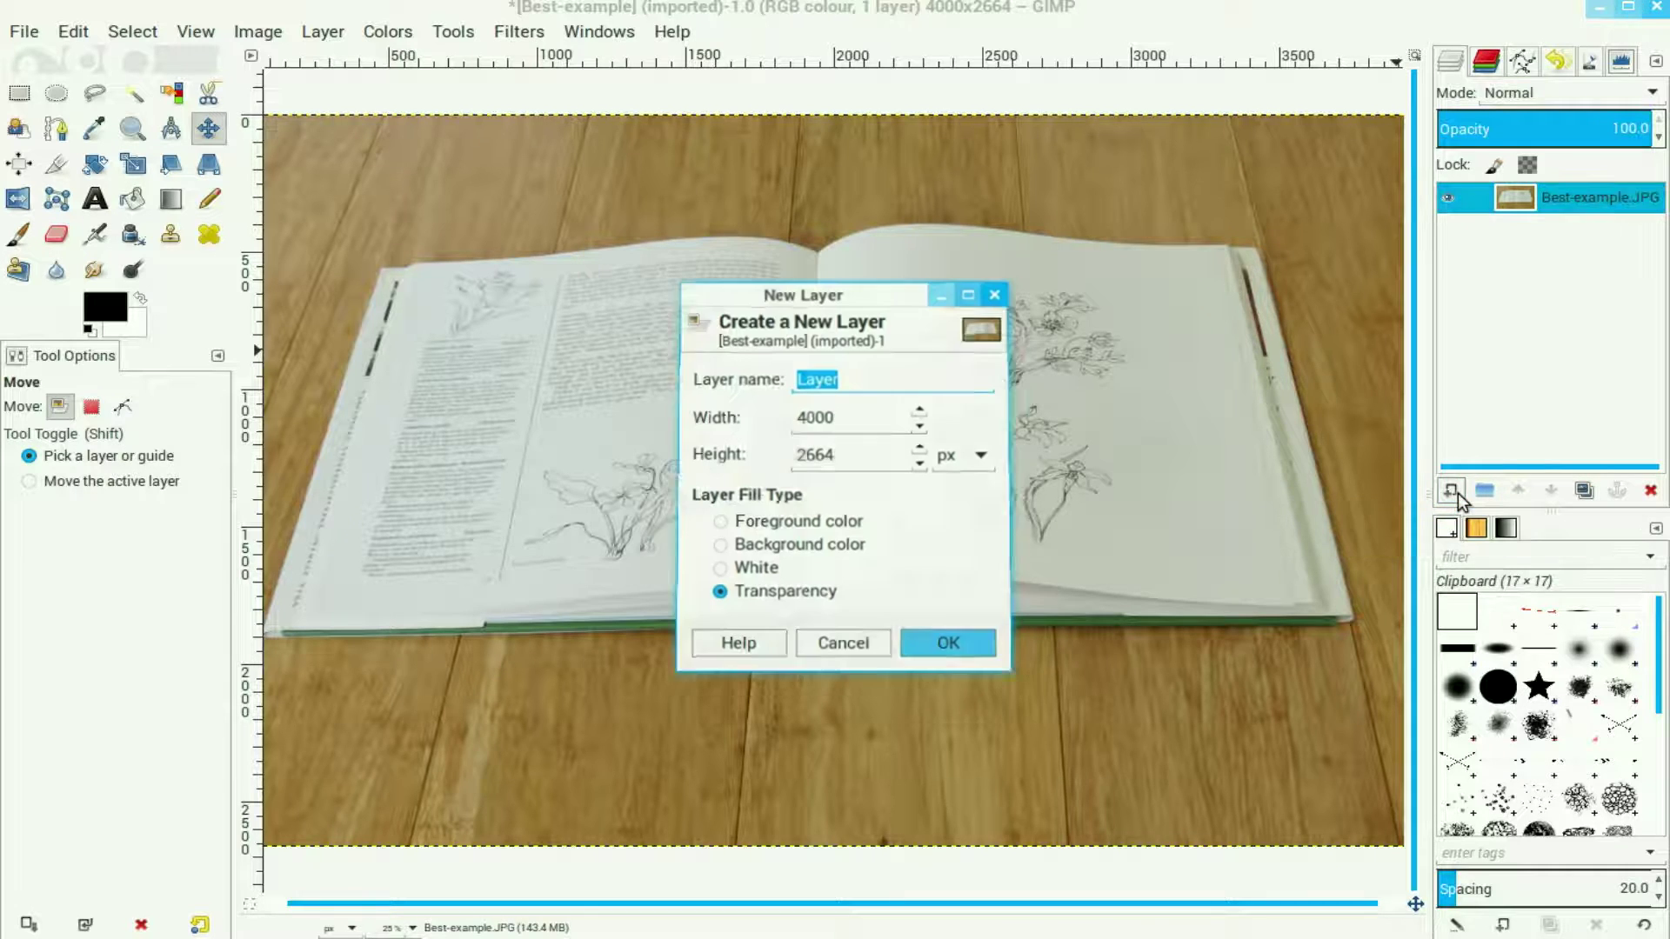
{"action": "left_click", "coordinate": [964, 655]}
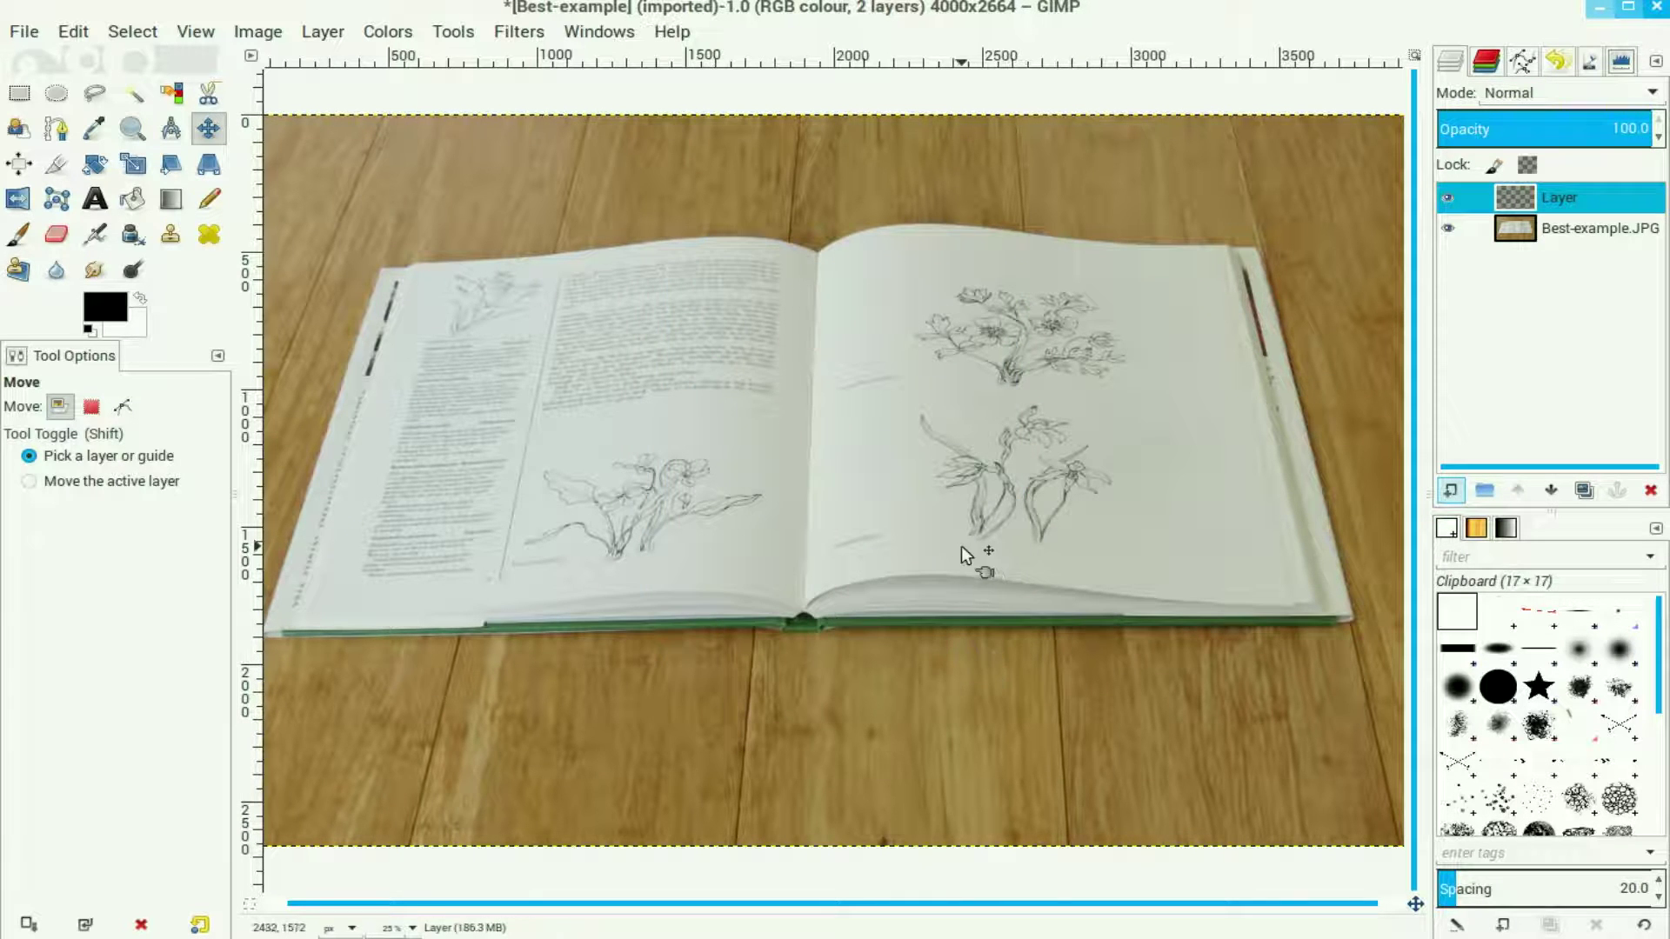
Create a two-anchor path across the top of the left book page and bend it to follow the page's curved upper edge
{"action": "left_click", "coordinate": [54, 133]}
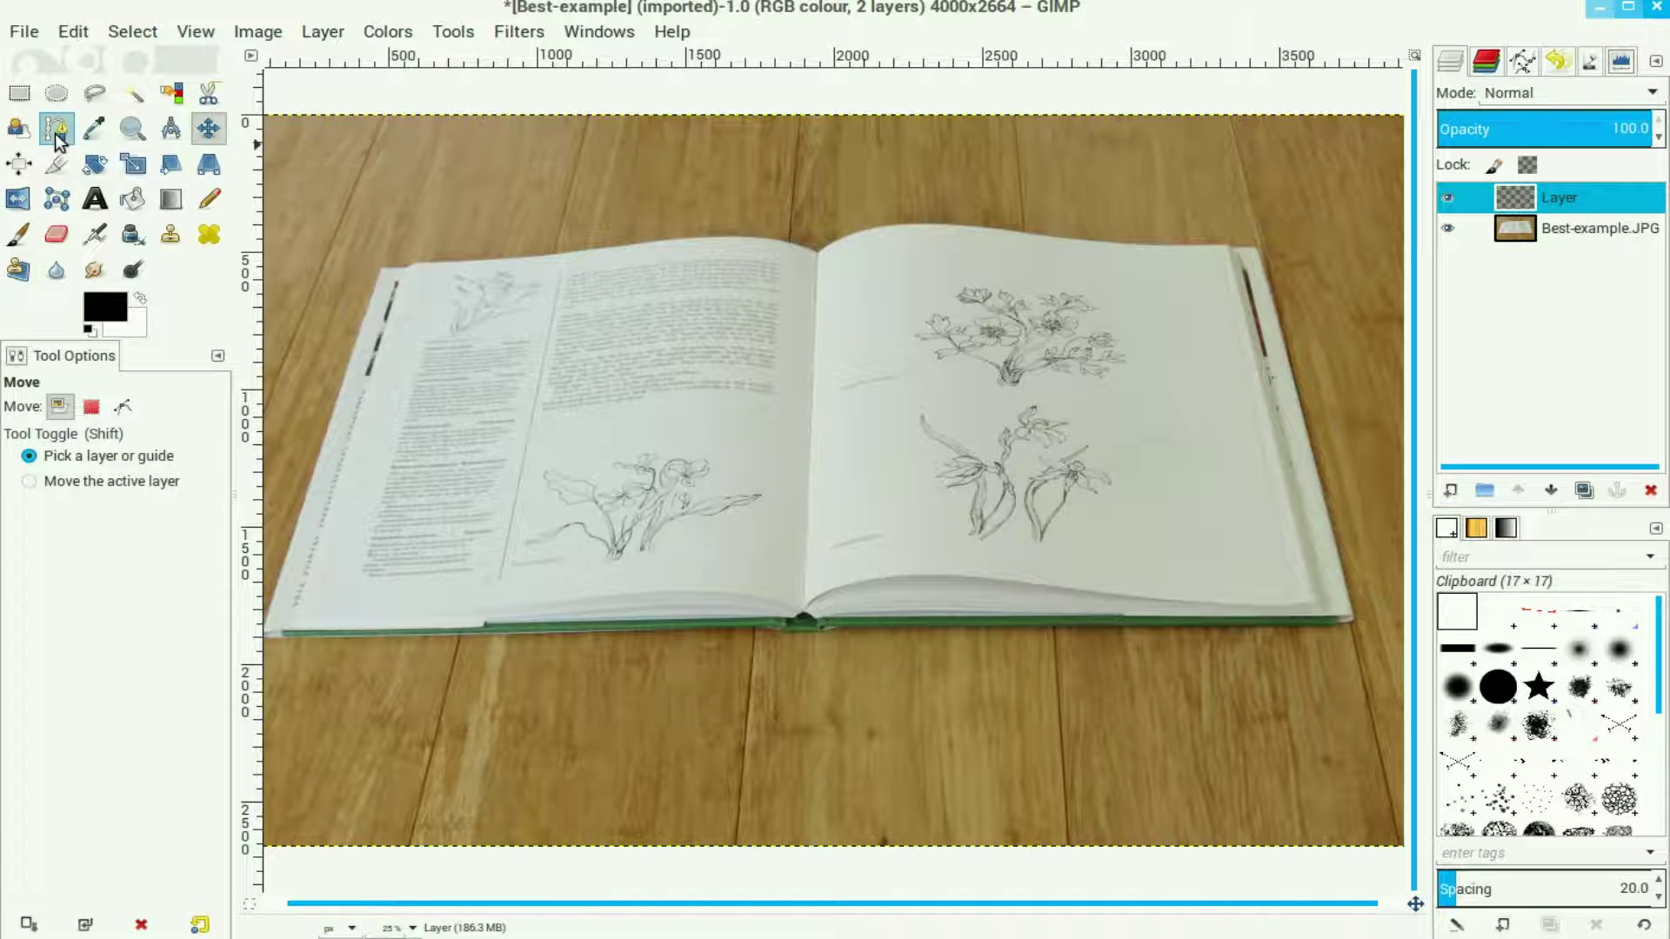
{"action": "left_click", "coordinate": [447, 284]}
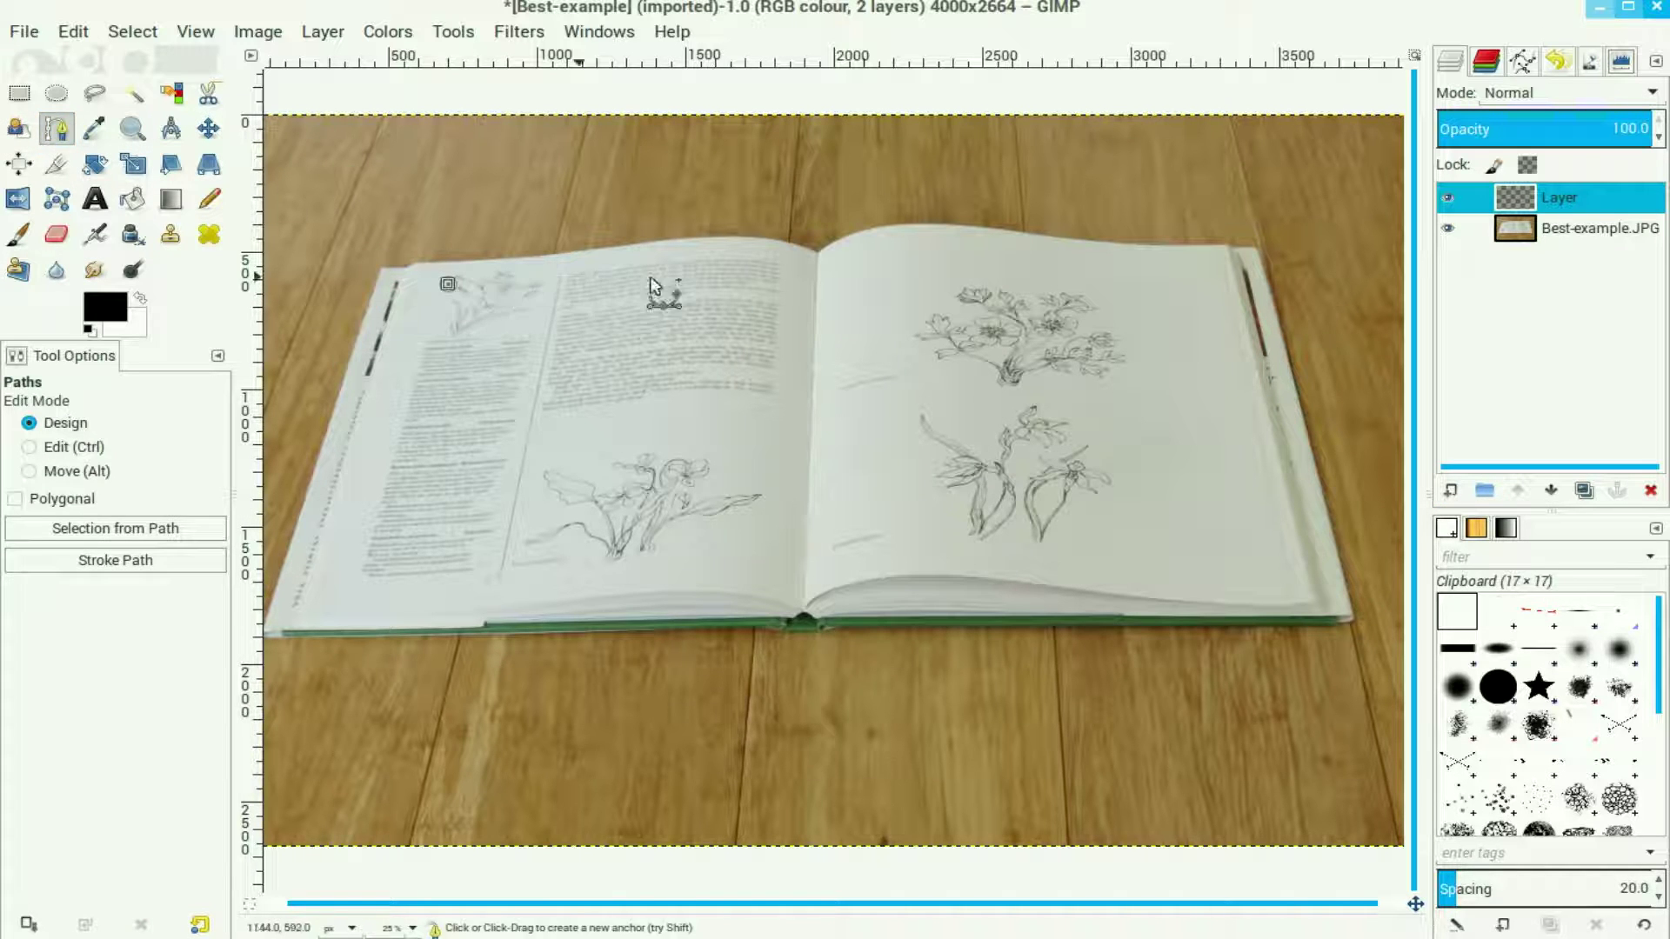
{"action": "left_click", "coordinate": [779, 263]}
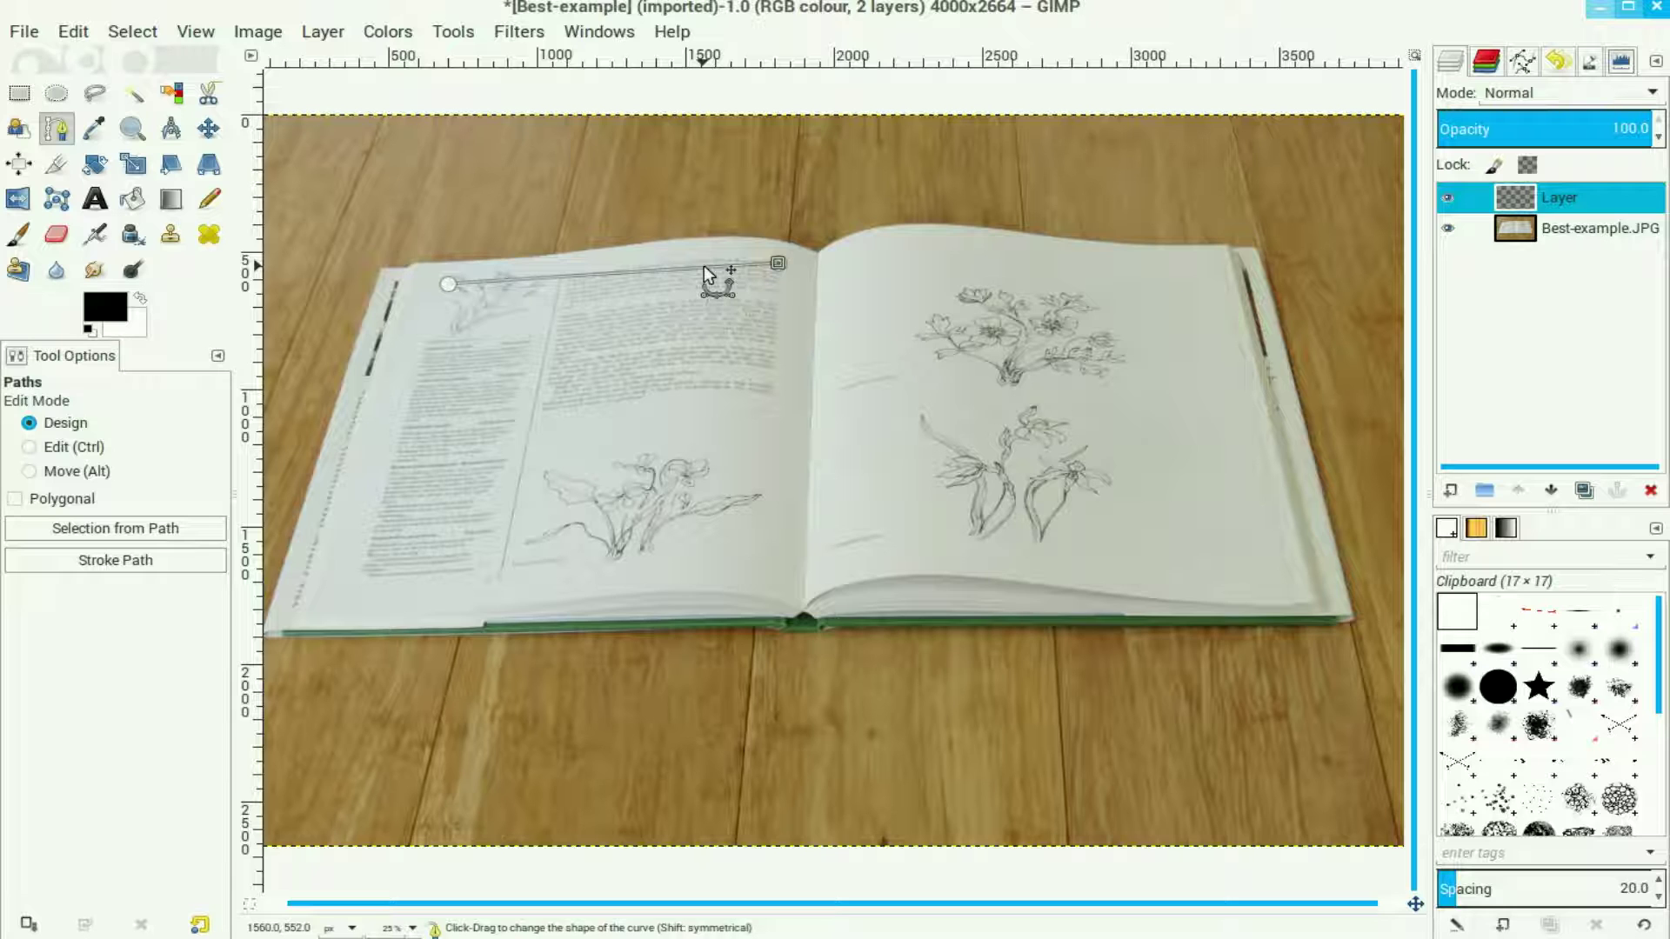
{"action": "left_click_drag", "start_coordinate": [704, 267], "coordinate": [707, 242]}
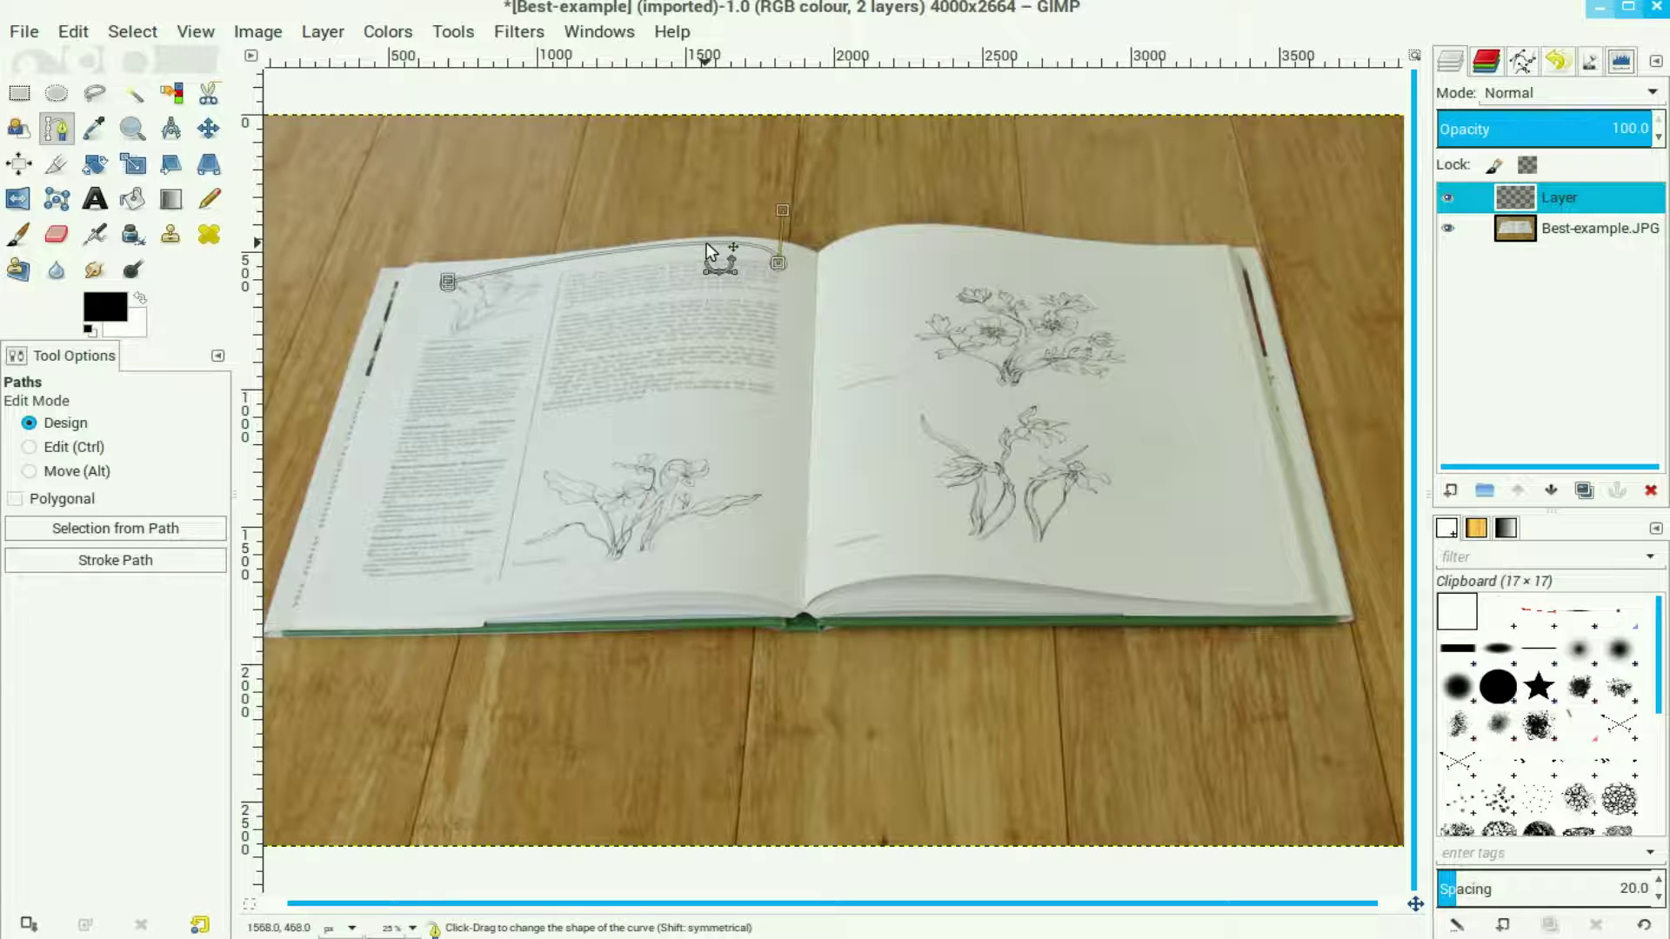
{"action": "left_click_drag", "start_coordinate": [498, 275], "coordinate": [501, 290]}
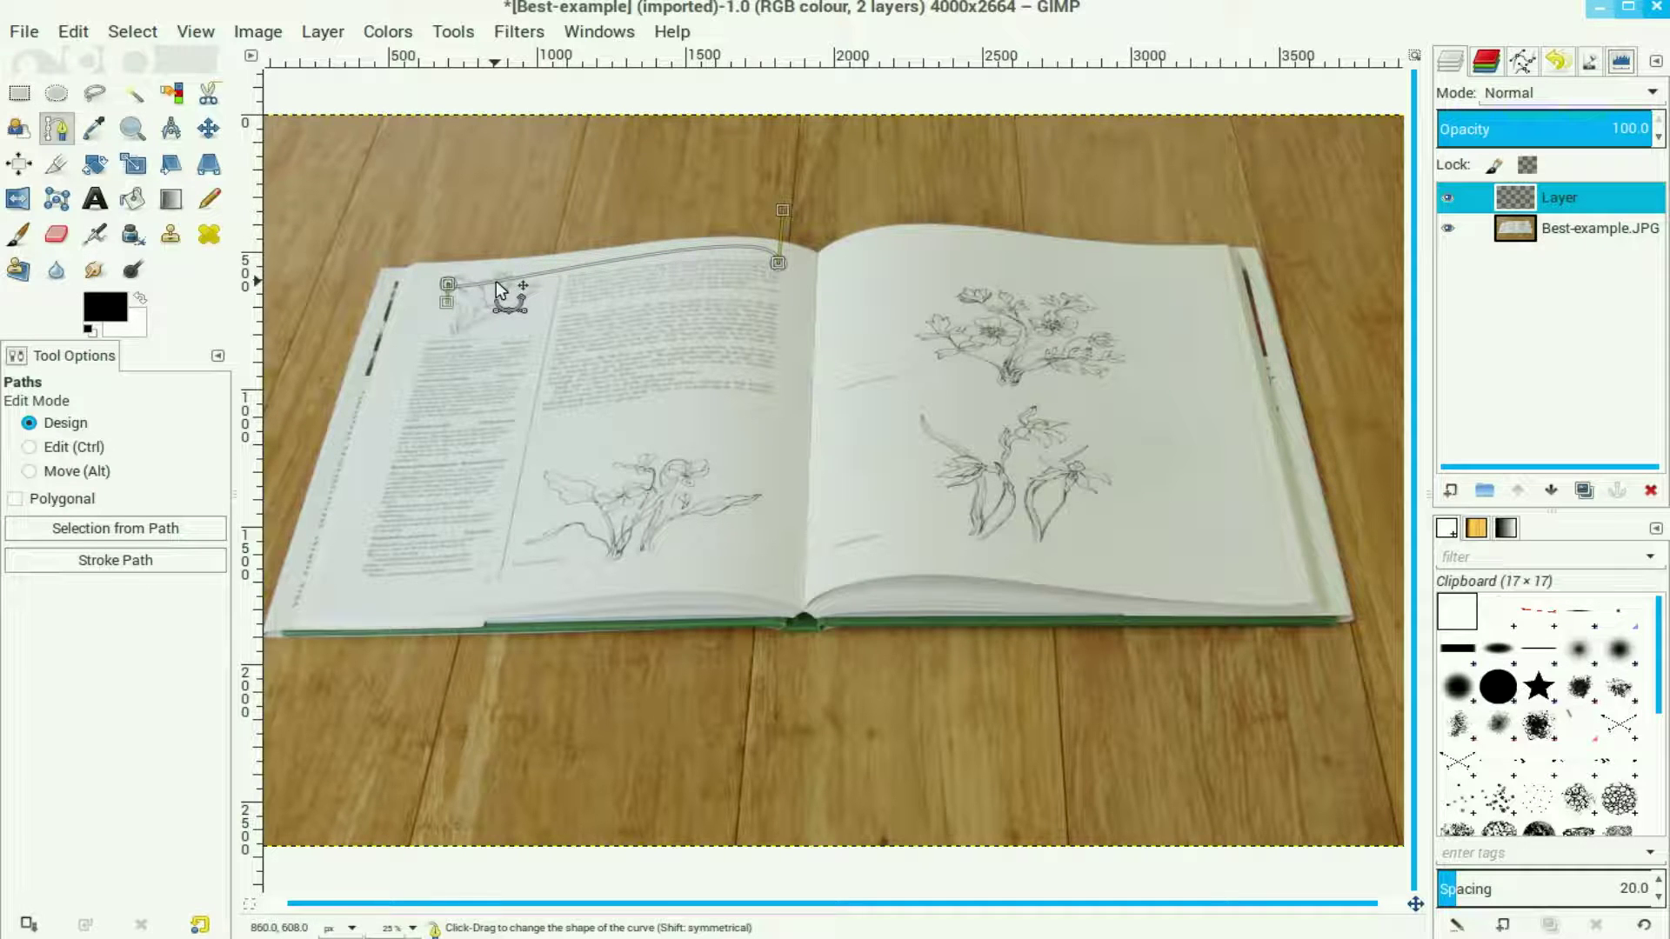
Add a separate curved path component along the bottom of the left page and nudge the upper curve's right anchor slightly down
{"action": "left_click", "coordinate": [760, 566], "text": "shift"}
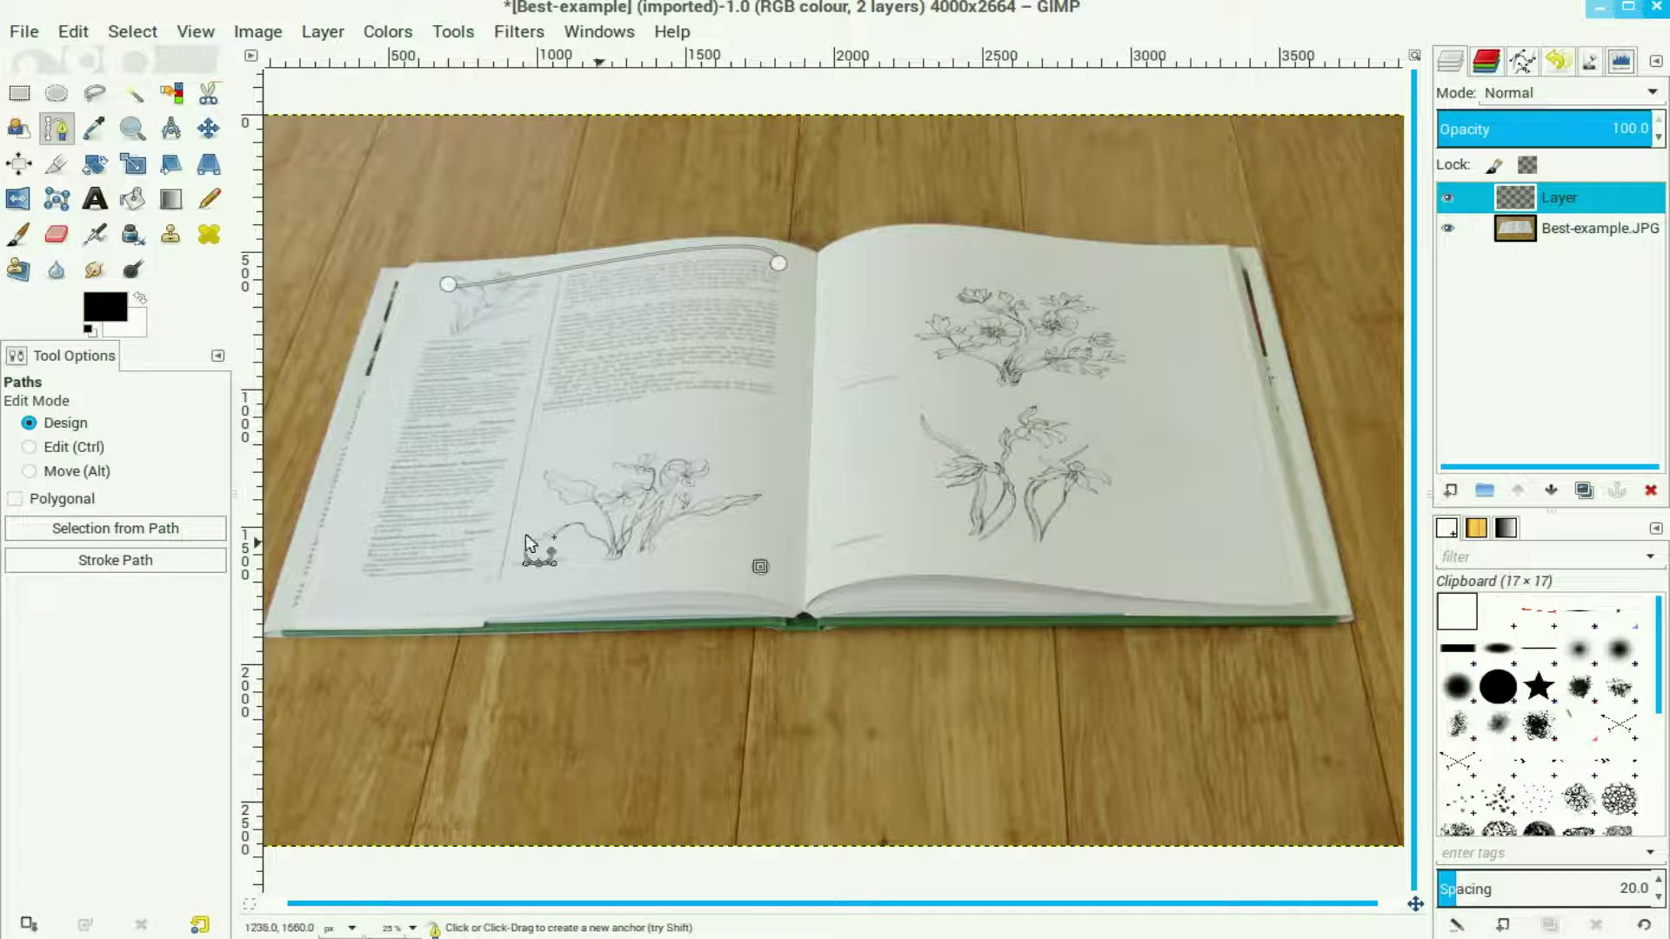
{"action": "left_click", "coordinate": [344, 574]}
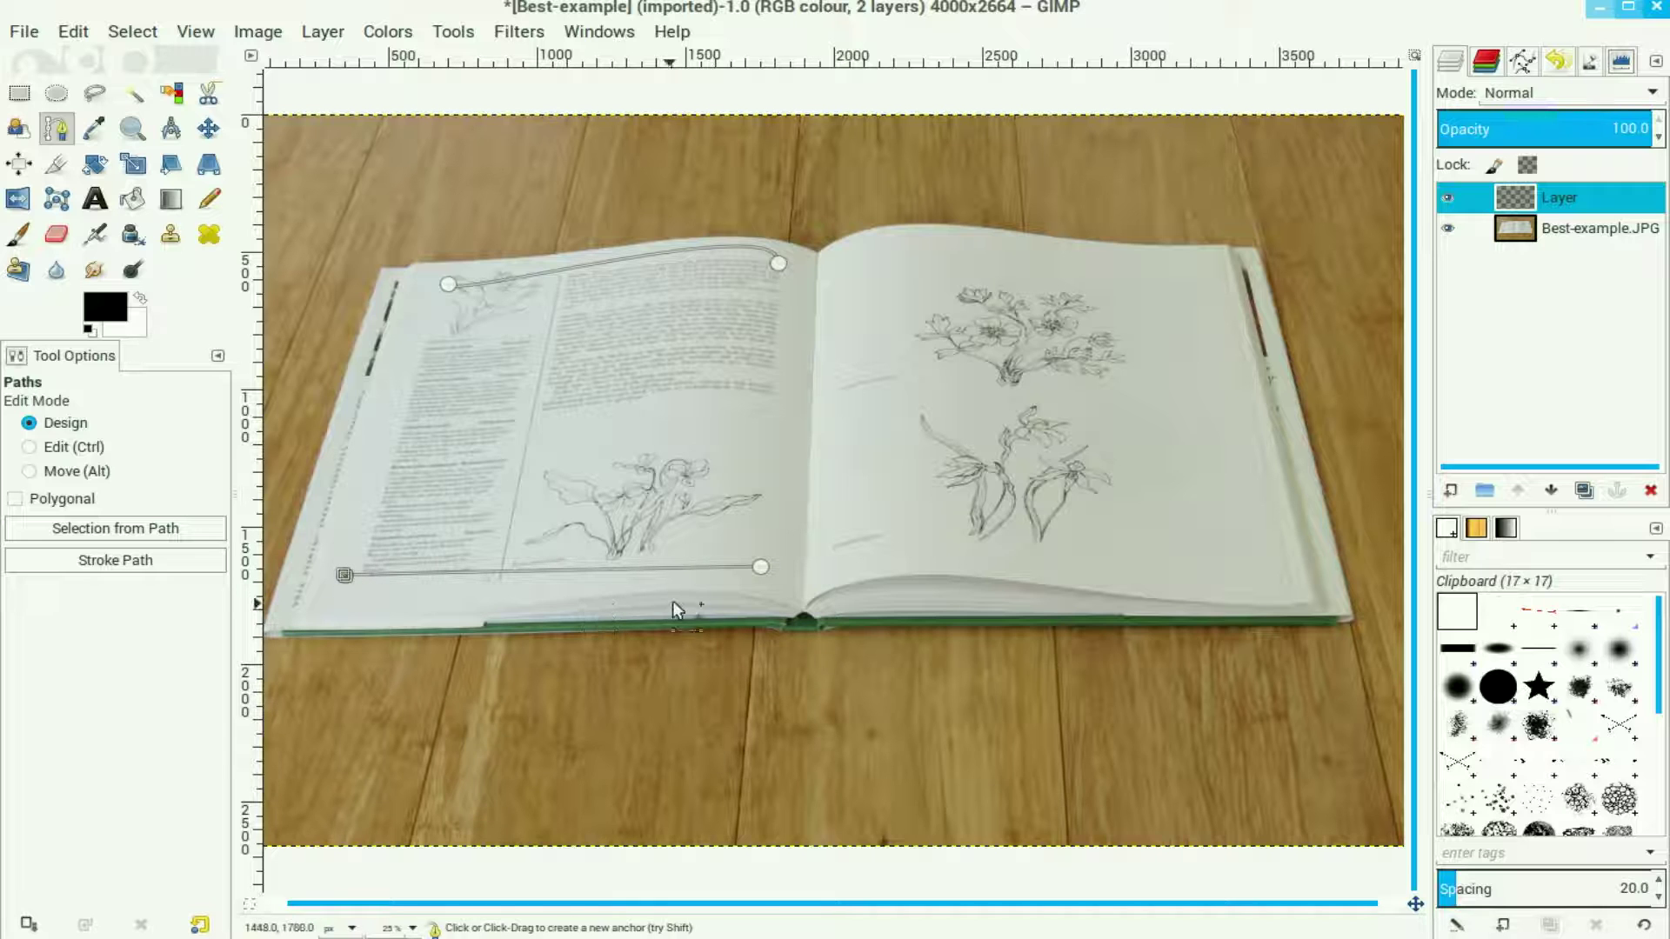
{"action": "left_click_drag", "start_coordinate": [676, 563], "coordinate": [674, 555]}
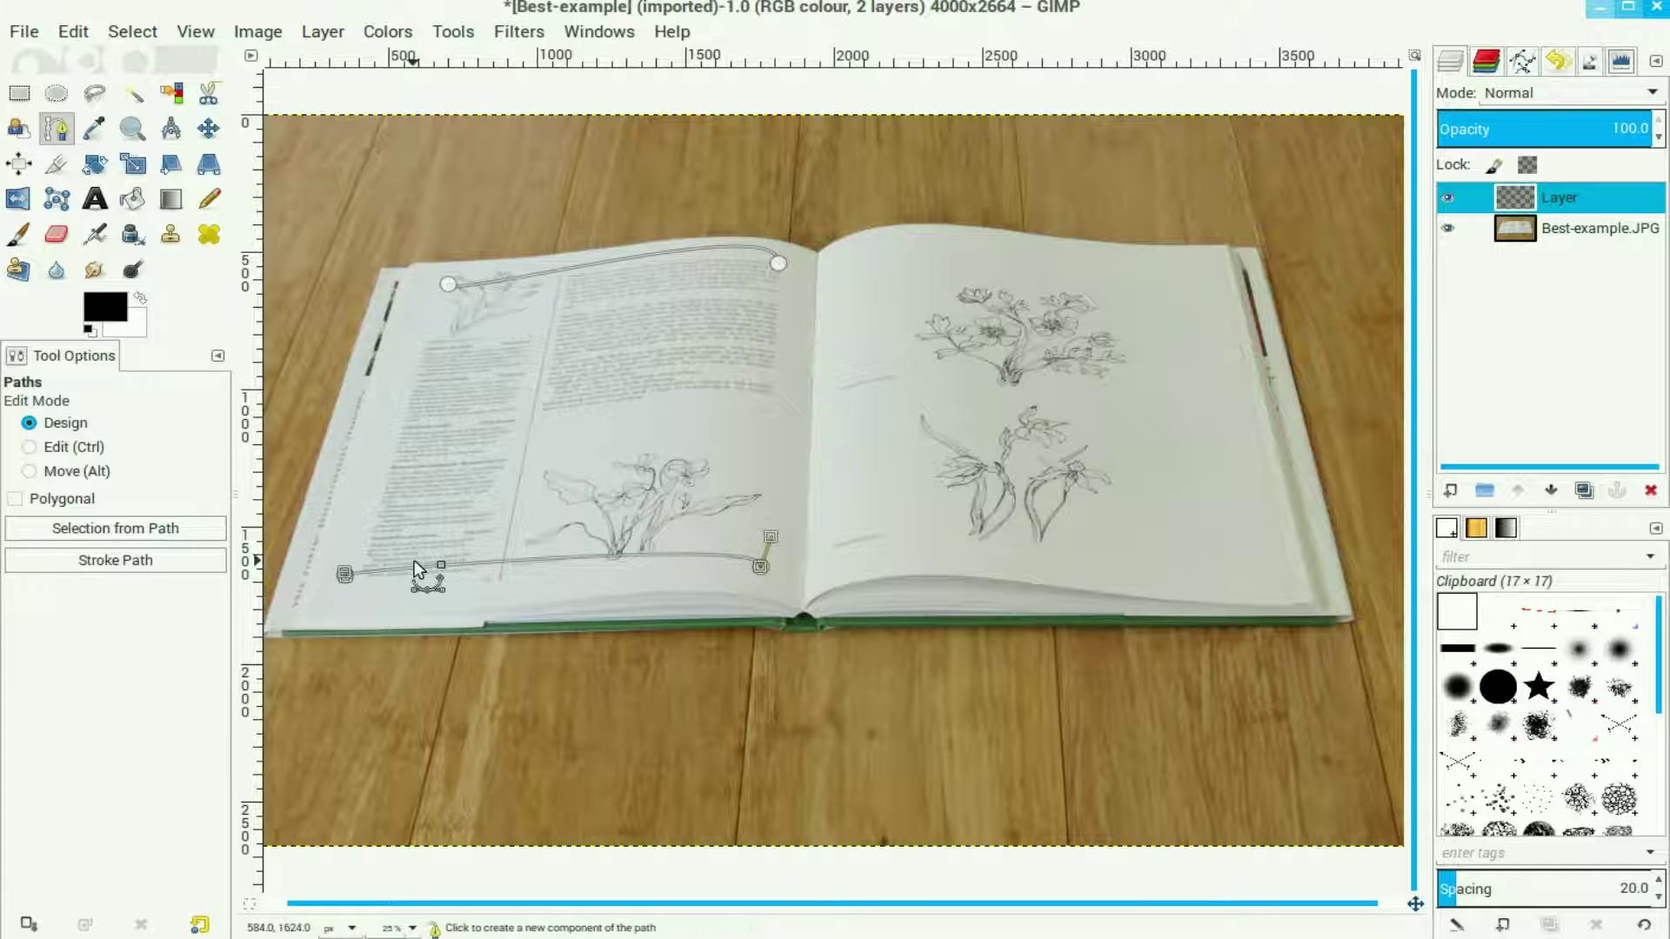
{"action": "left_click_drag", "start_coordinate": [414, 560], "coordinate": [419, 579]}
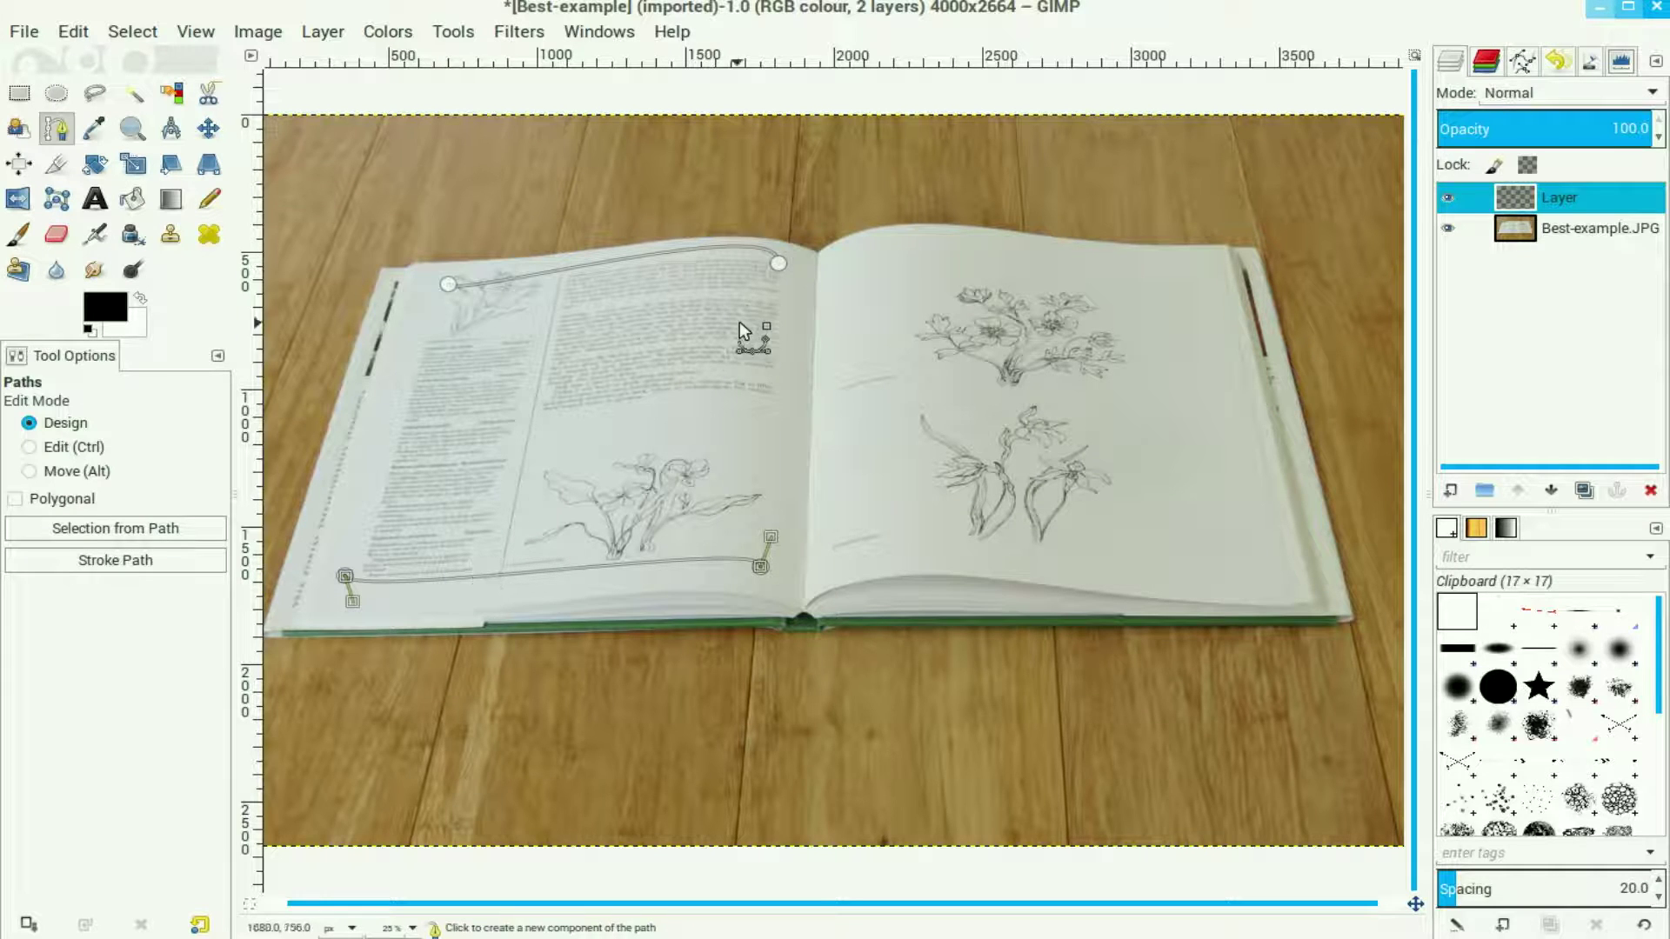
{"action": "left_click", "coordinate": [779, 265]}
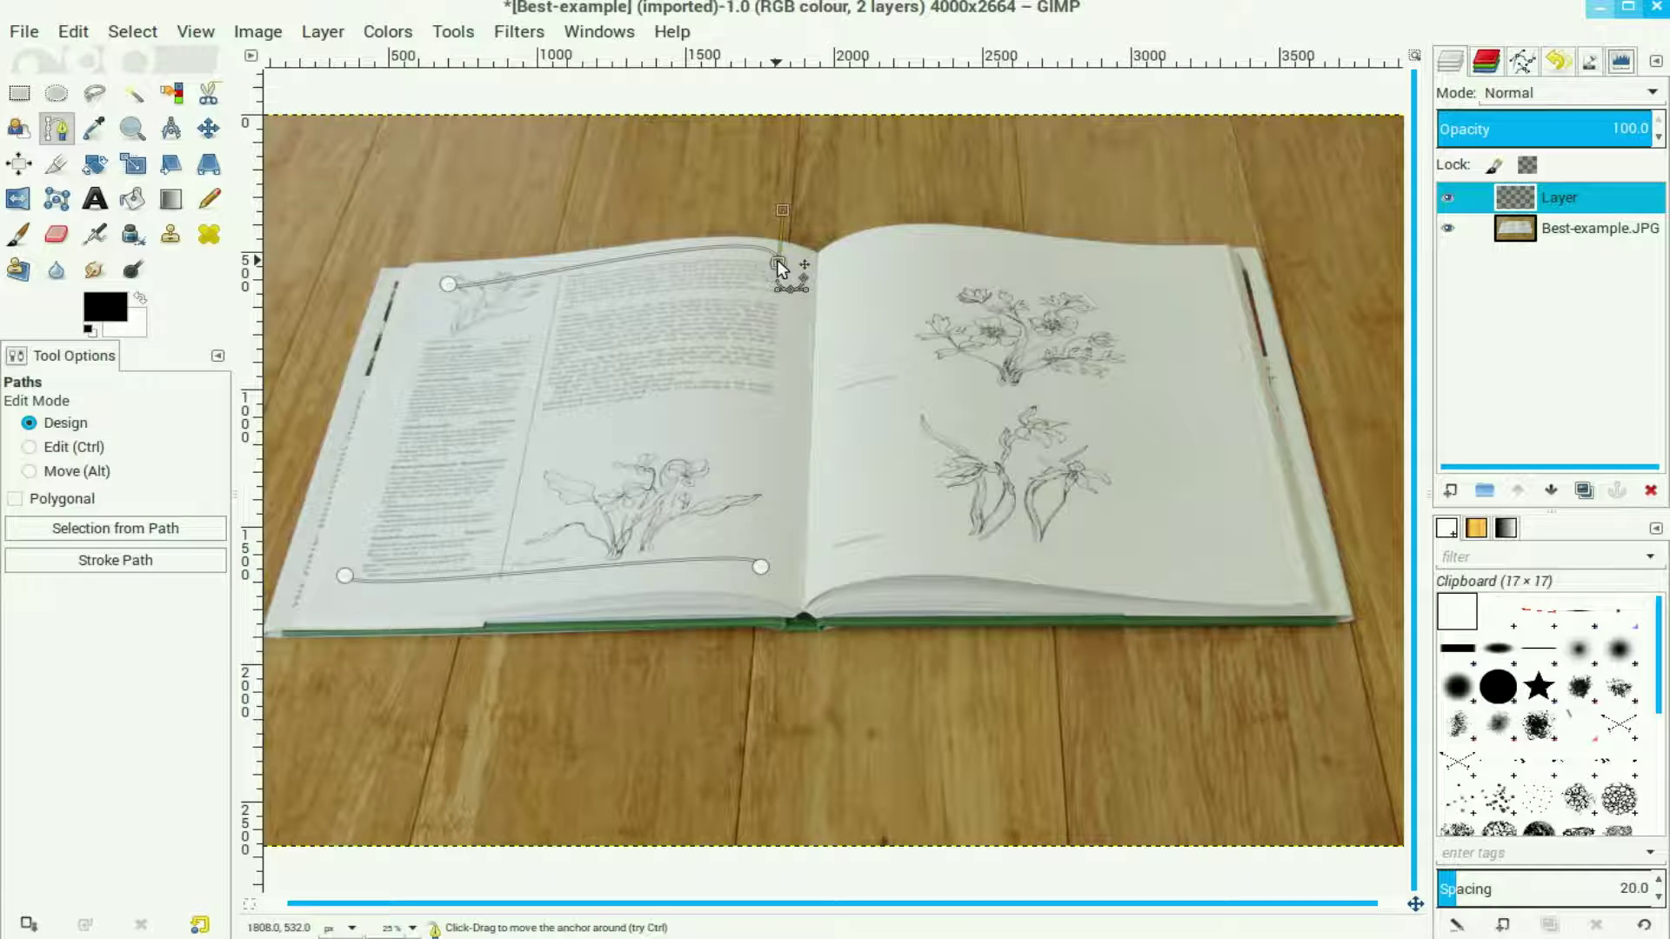
{"action": "left_click_drag", "start_coordinate": [778, 261], "coordinate": [777, 264]}
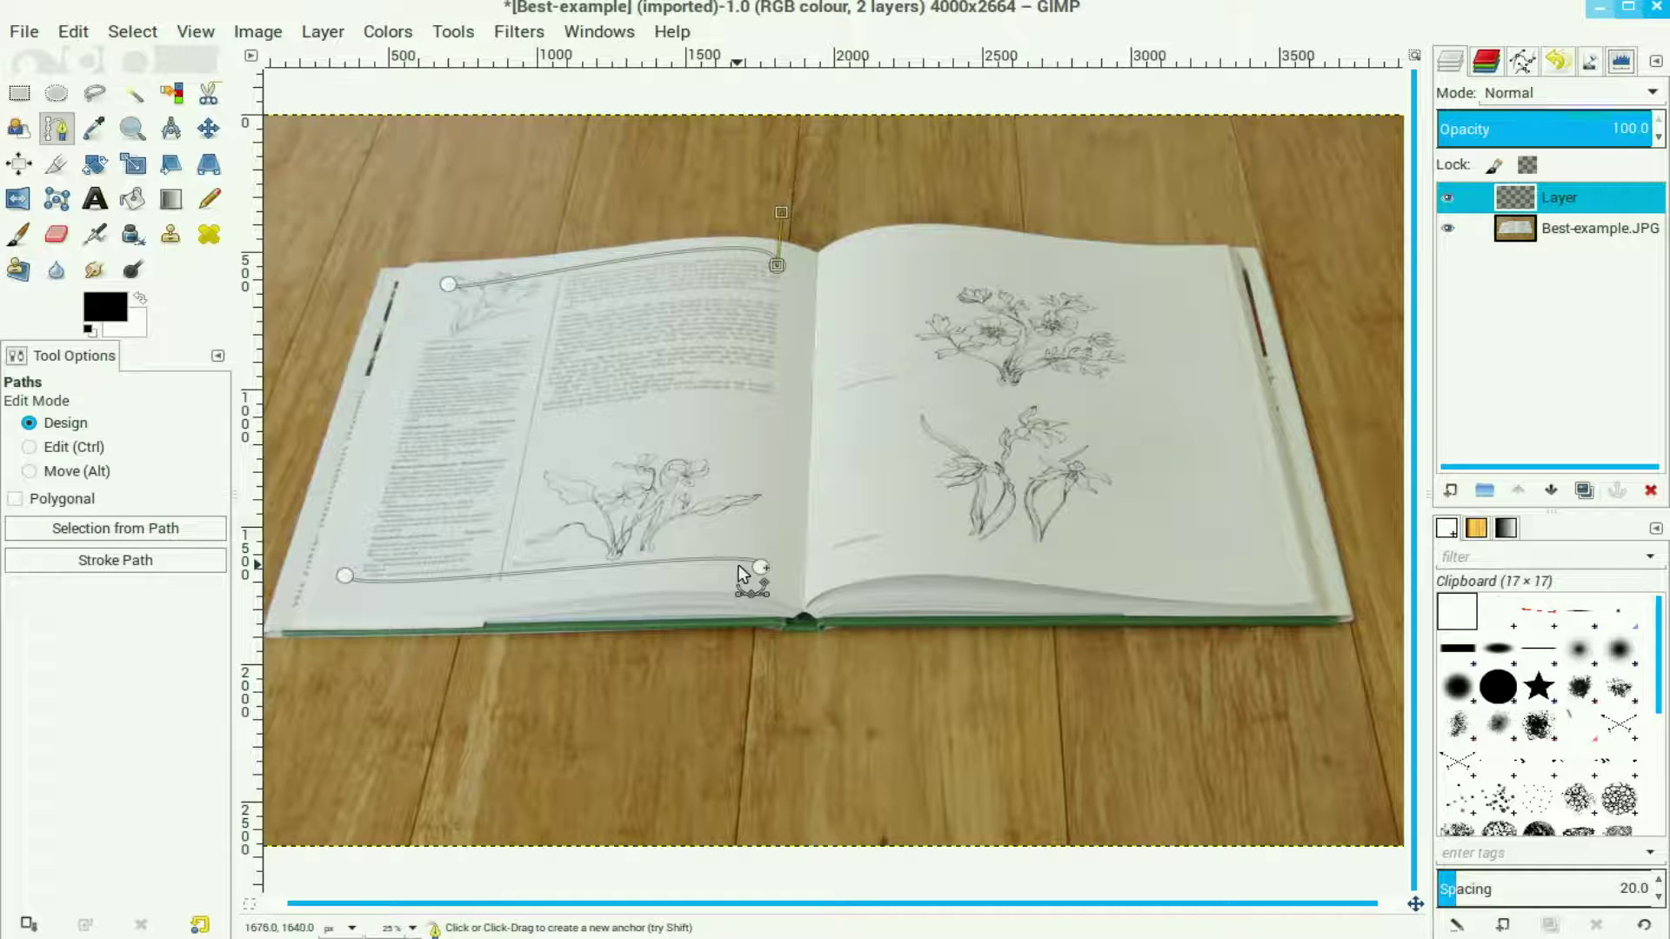
Stroke both left-page path curves on the new layer with a 6 px solid black antialiased line, then leave the Paths tool
{"action": "left_click", "coordinate": [83, 36]}
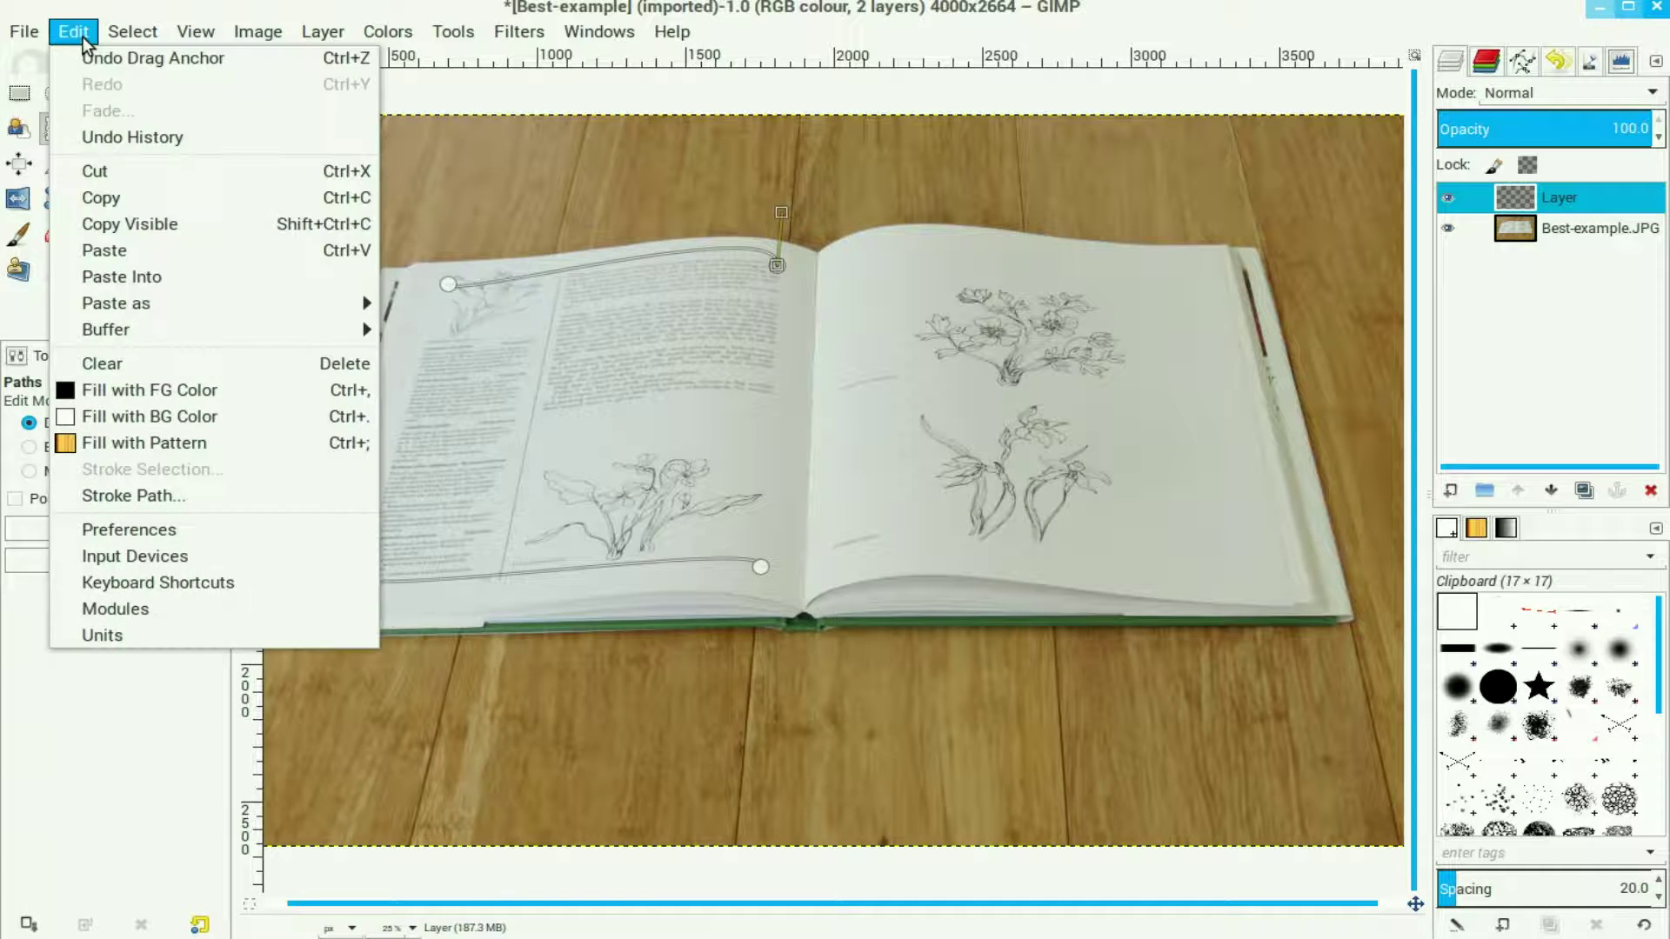
{"action": "left_click", "coordinate": [141, 505]}
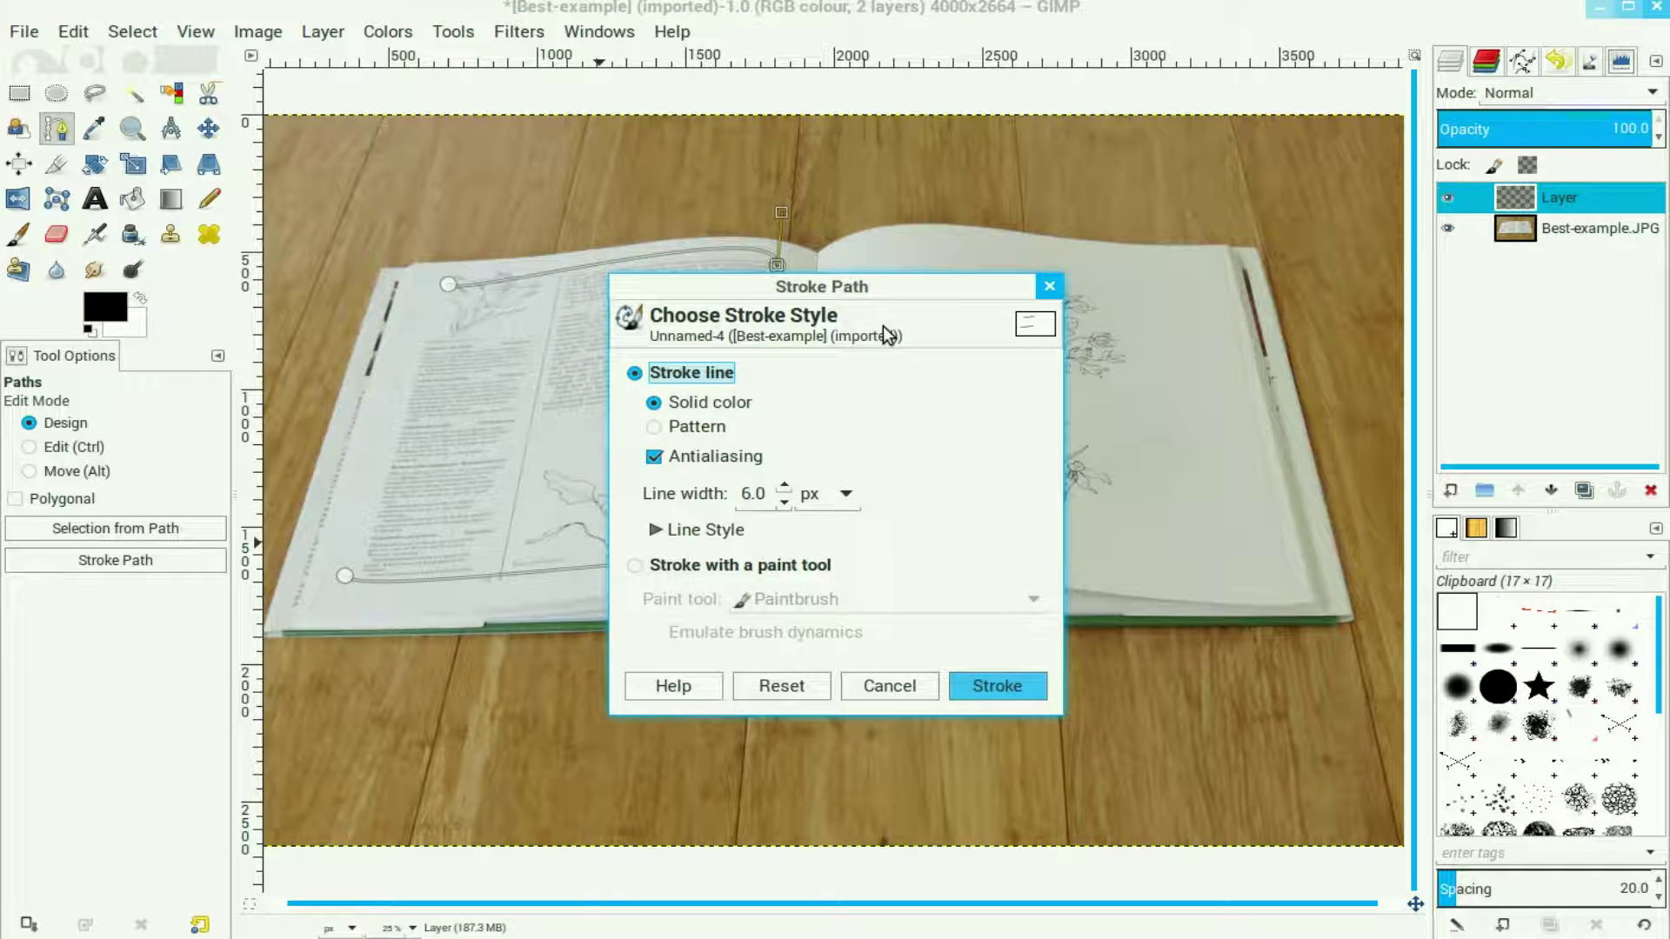
{"action": "left_click", "coordinate": [1014, 687]}
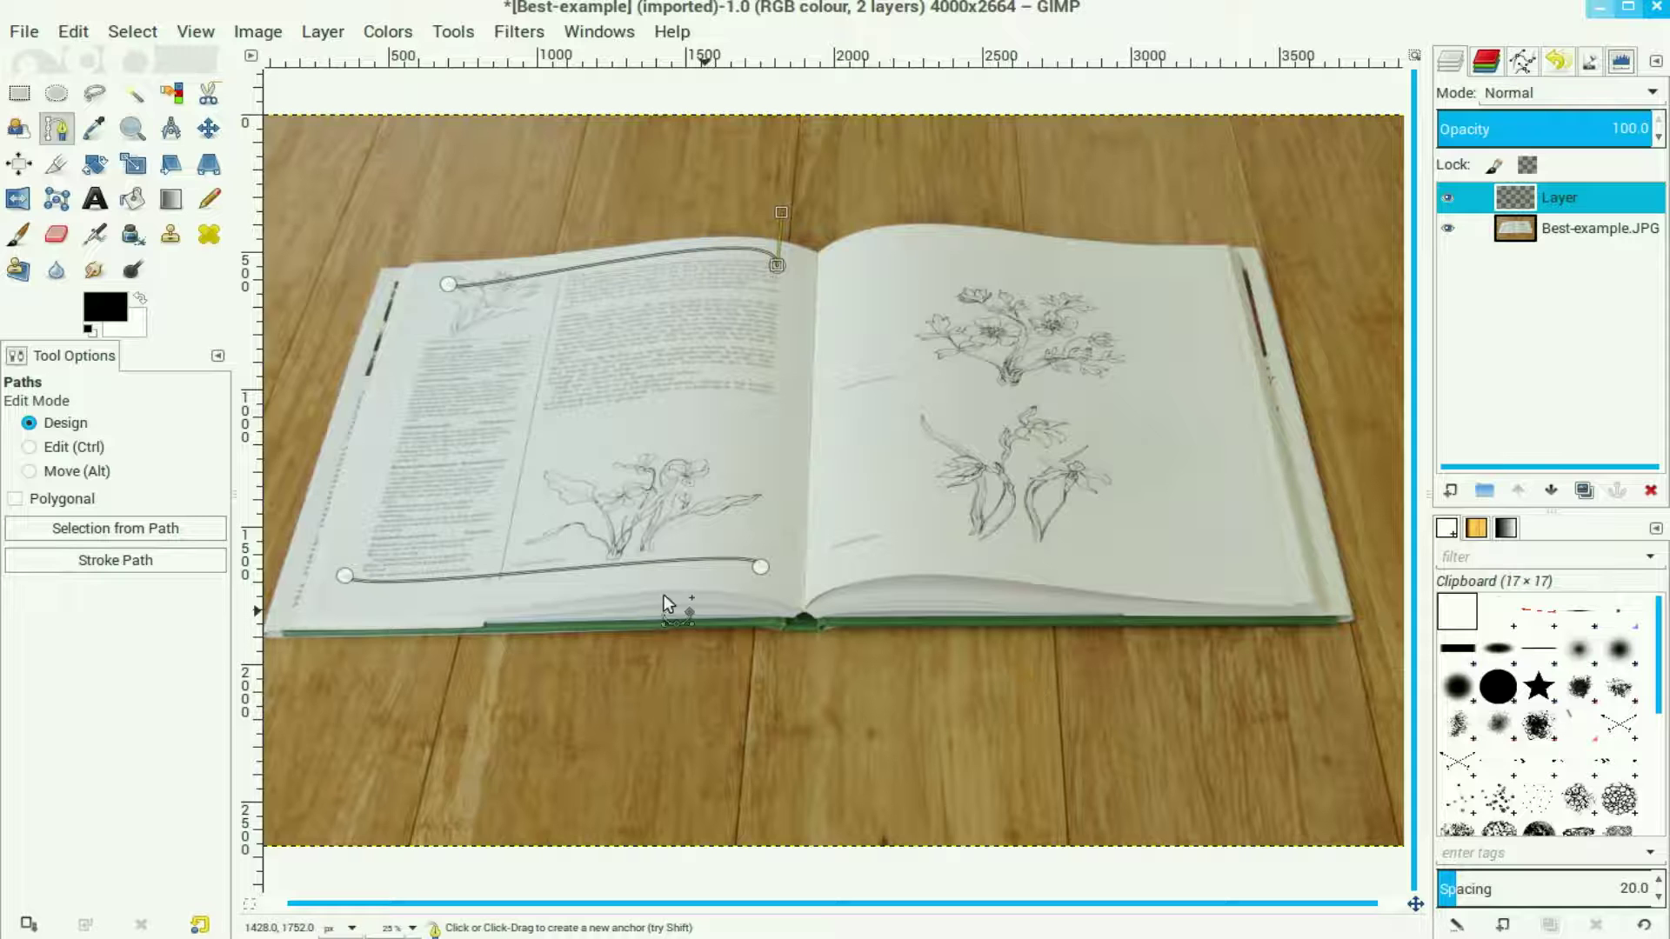
{"action": "key", "text": "m"}
Using the Pencil with the Hardness 100 brush at size 6, join the two curves' ends with straight lines along the left page's sides
{"action": "left_click", "coordinate": [206, 205]}
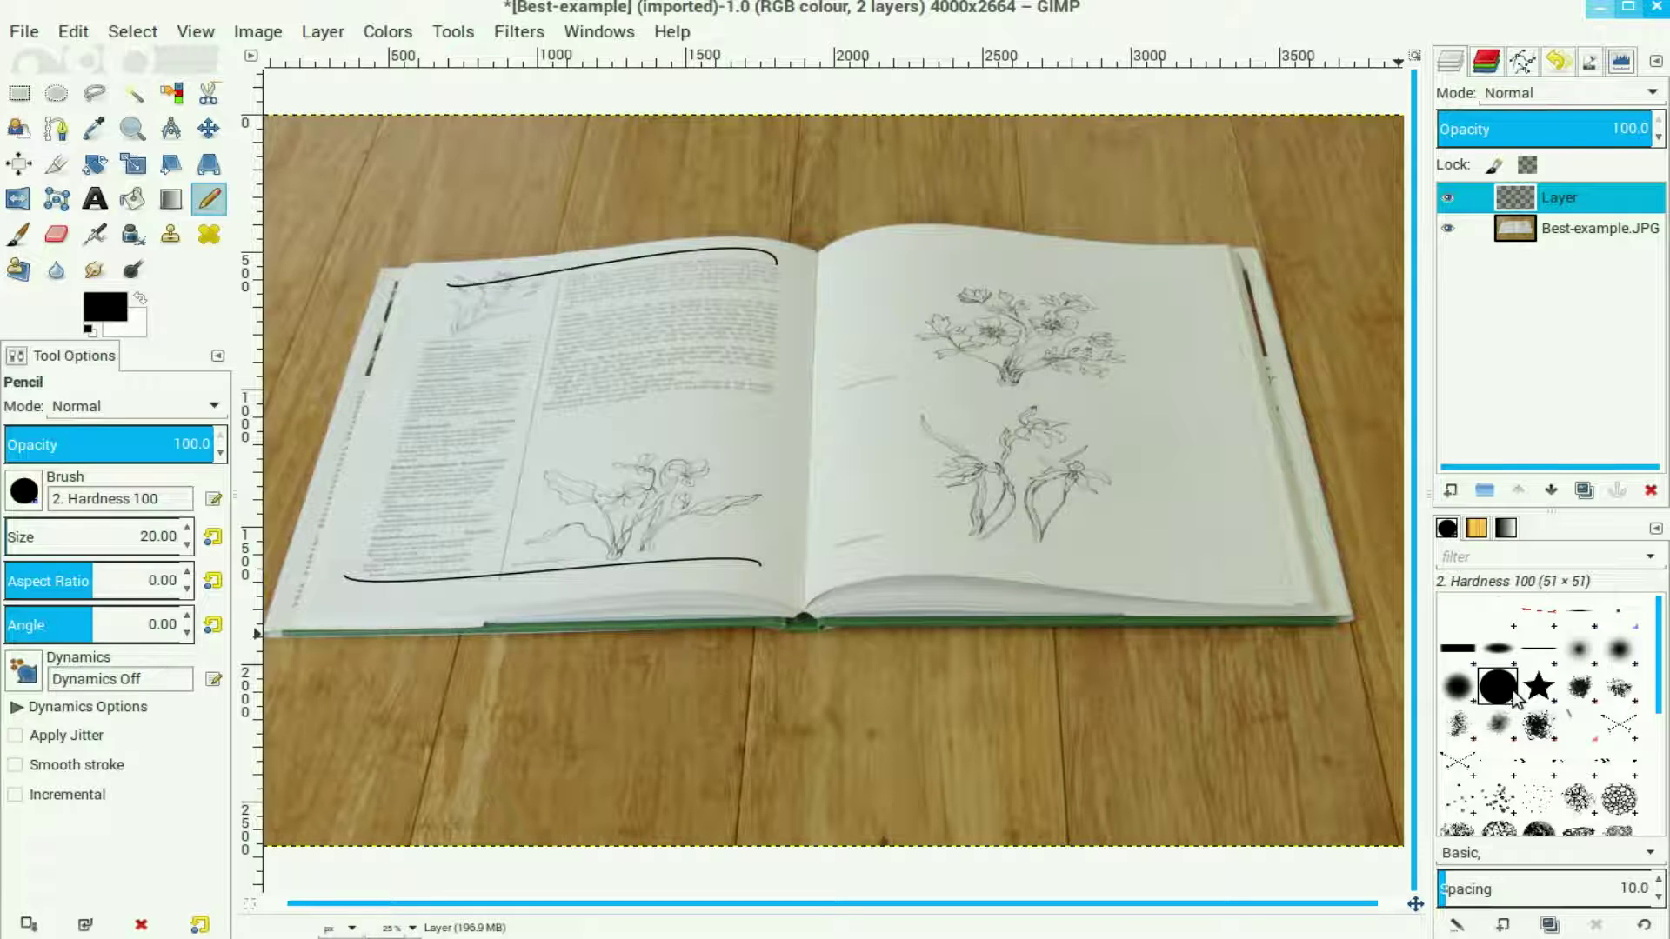
{"action": "left_click", "coordinate": [186, 546]}
{"action": "left_click", "coordinate": [186, 545]}
{"action": "left_click", "coordinate": [186, 545]}
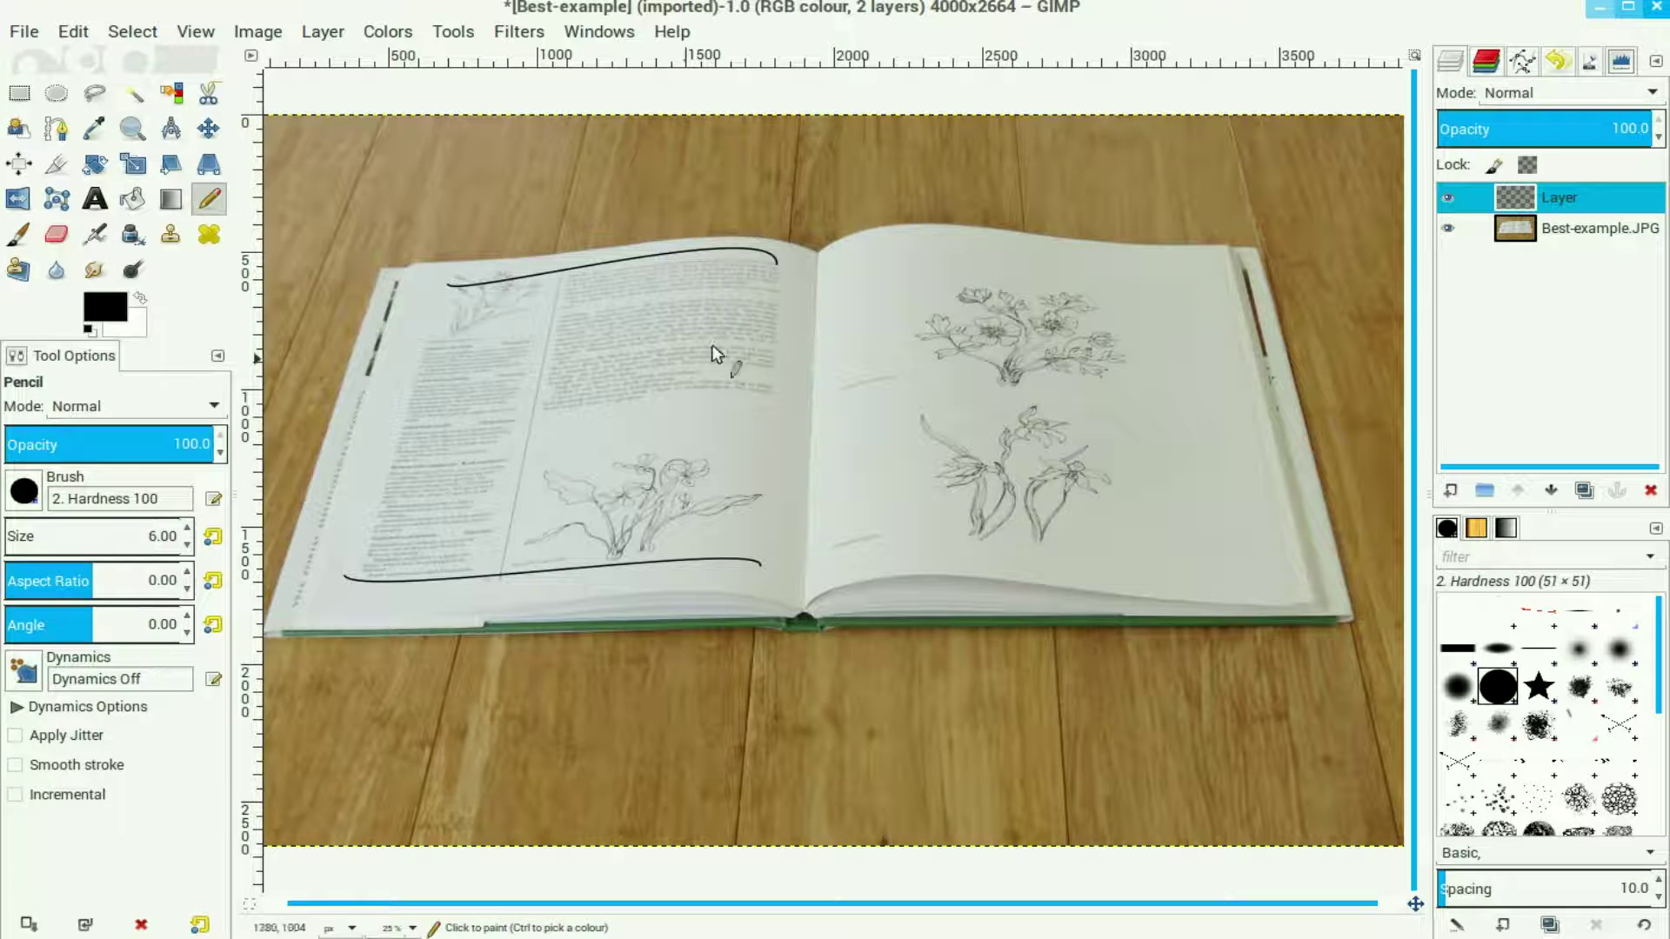
{"action": "left_click", "coordinate": [776, 263]}
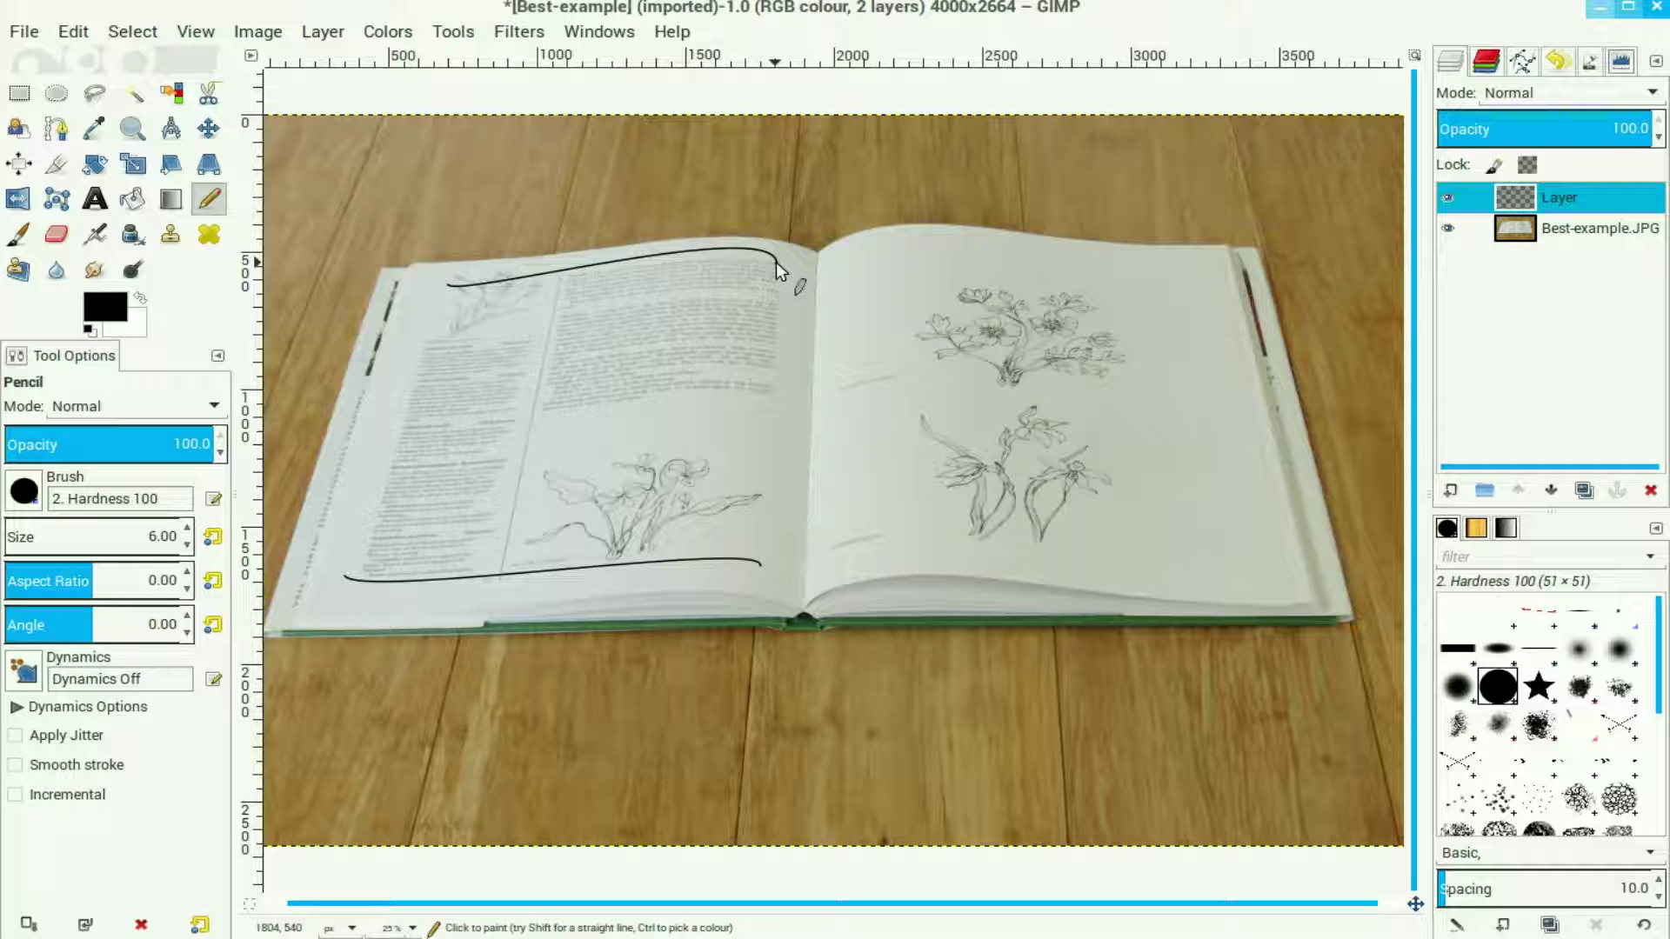
{"action": "left_click", "coordinate": [762, 566], "text": "shift"}
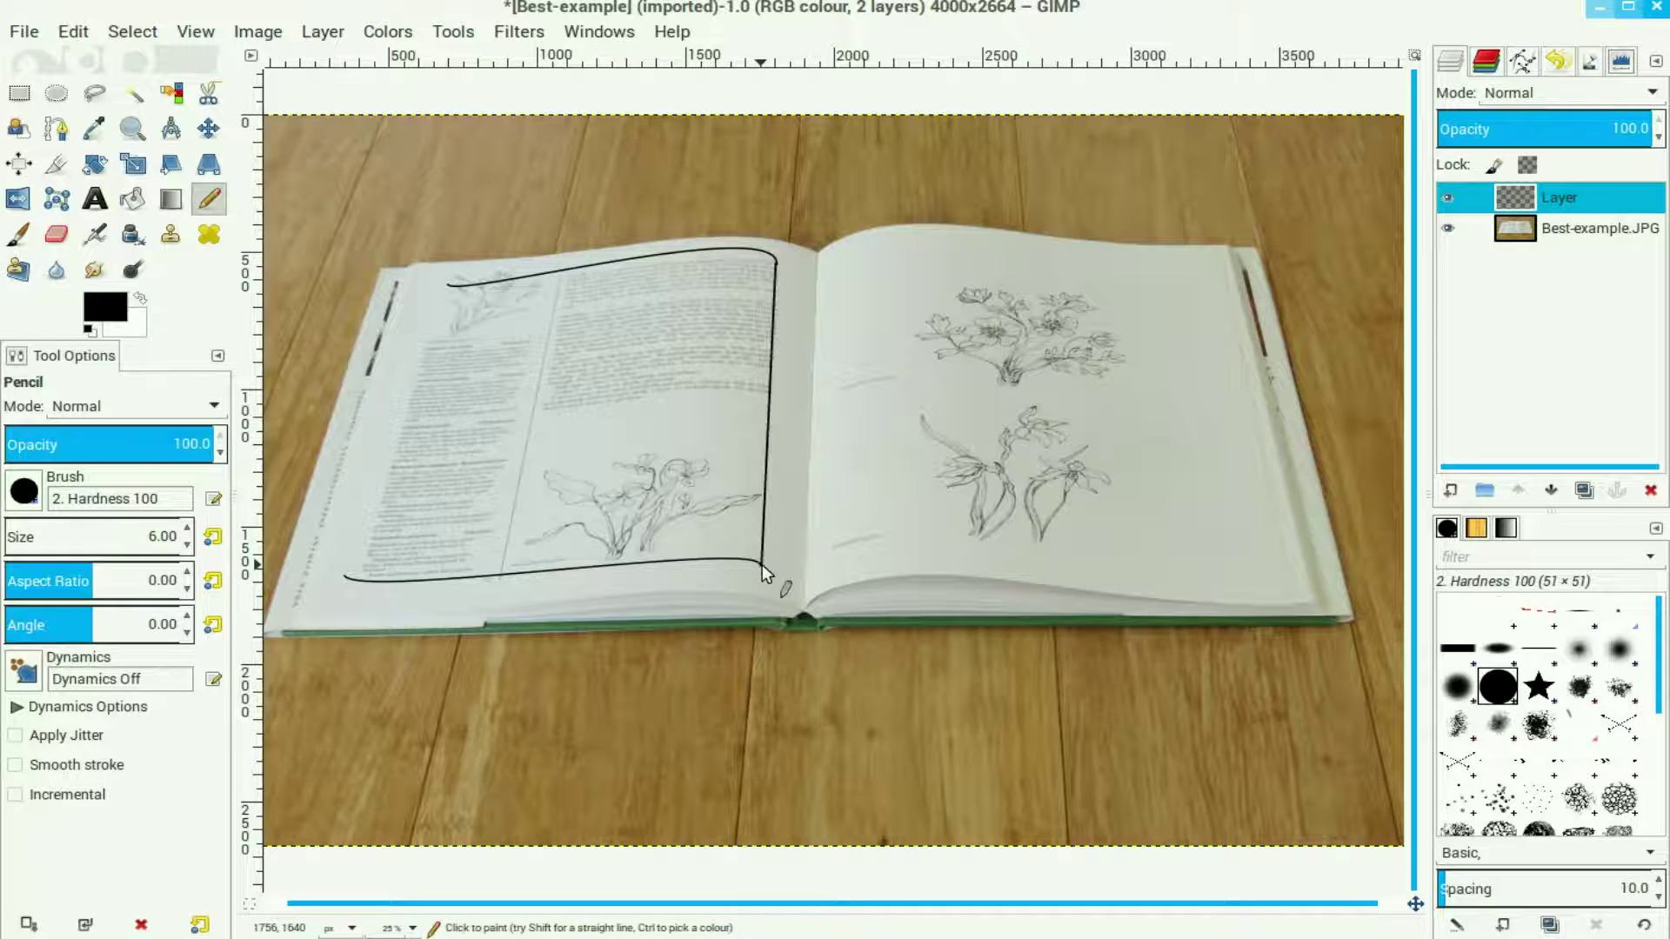
{"action": "left_click", "coordinate": [444, 284]}
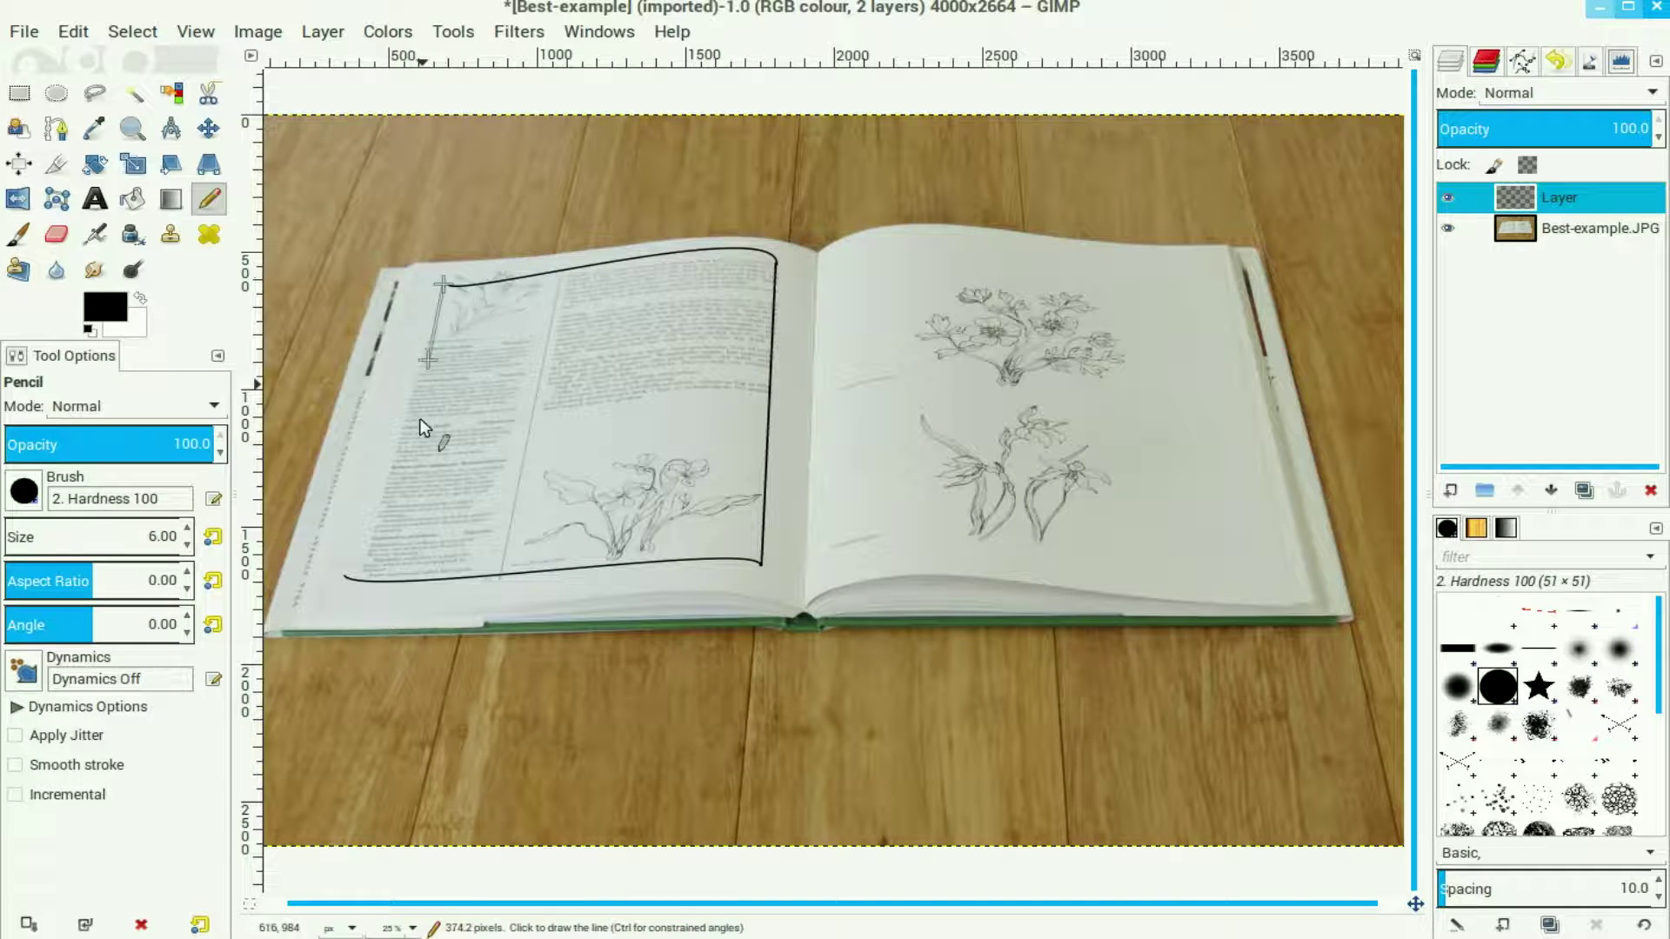
{"action": "left_click", "coordinate": [353, 578], "text": "shift"}
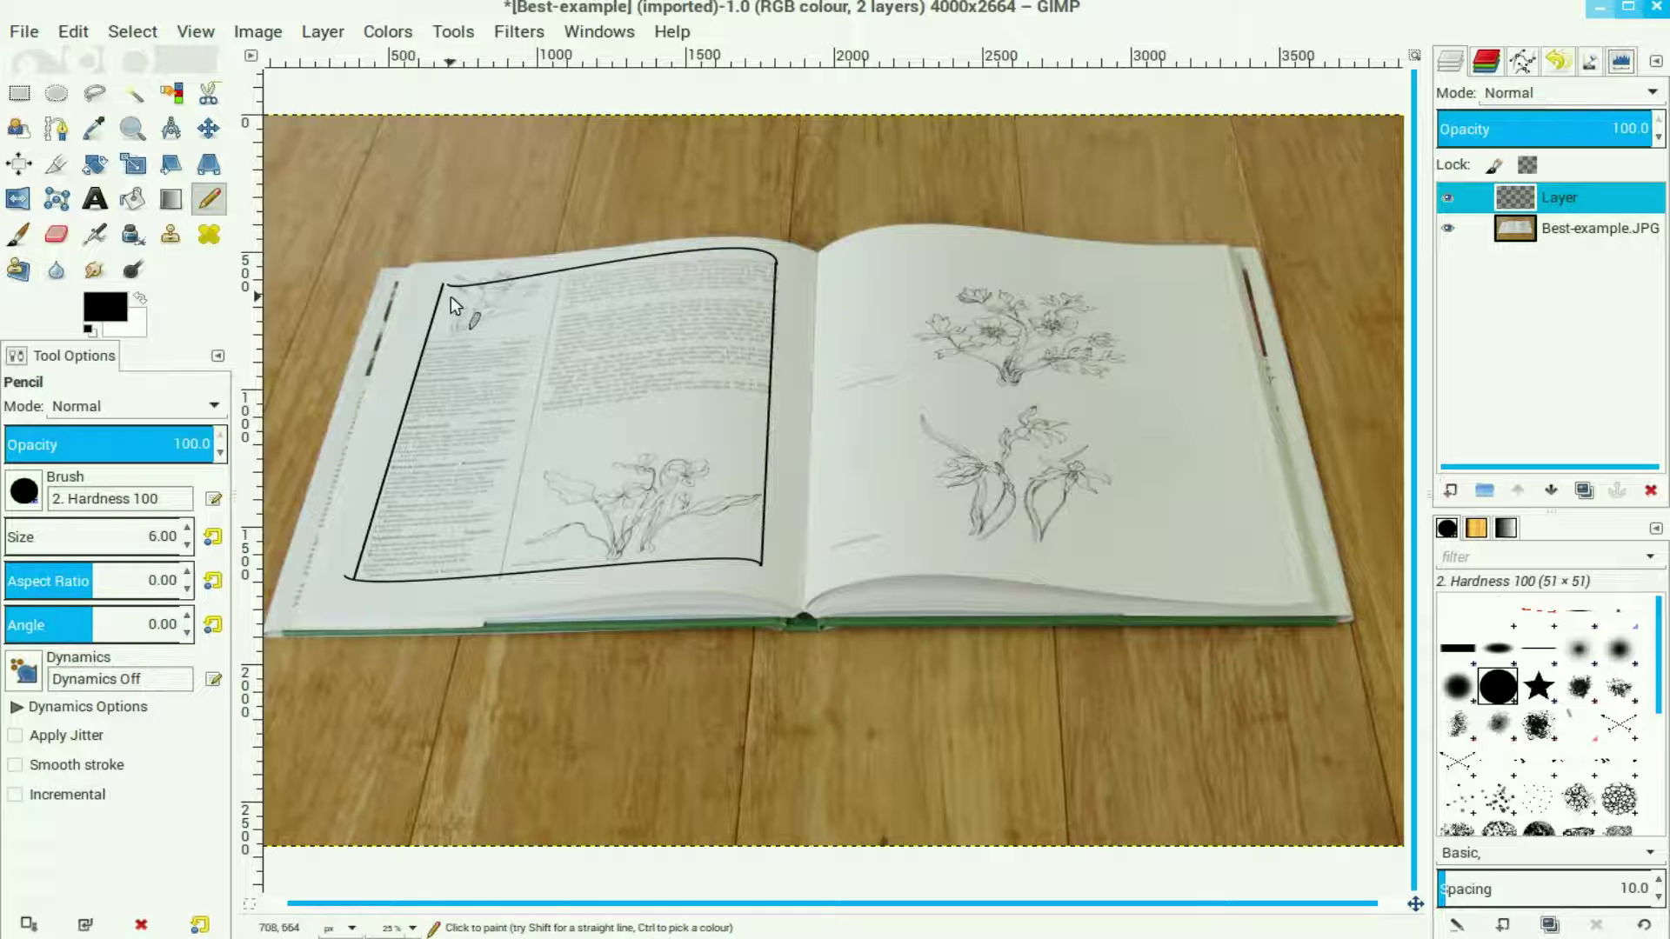
Close the gap at the left-page frame's upper-left corner with the Pencil and erase the line overshoot at its lower-left corner
{"action": "left_click", "coordinate": [133, 128]}
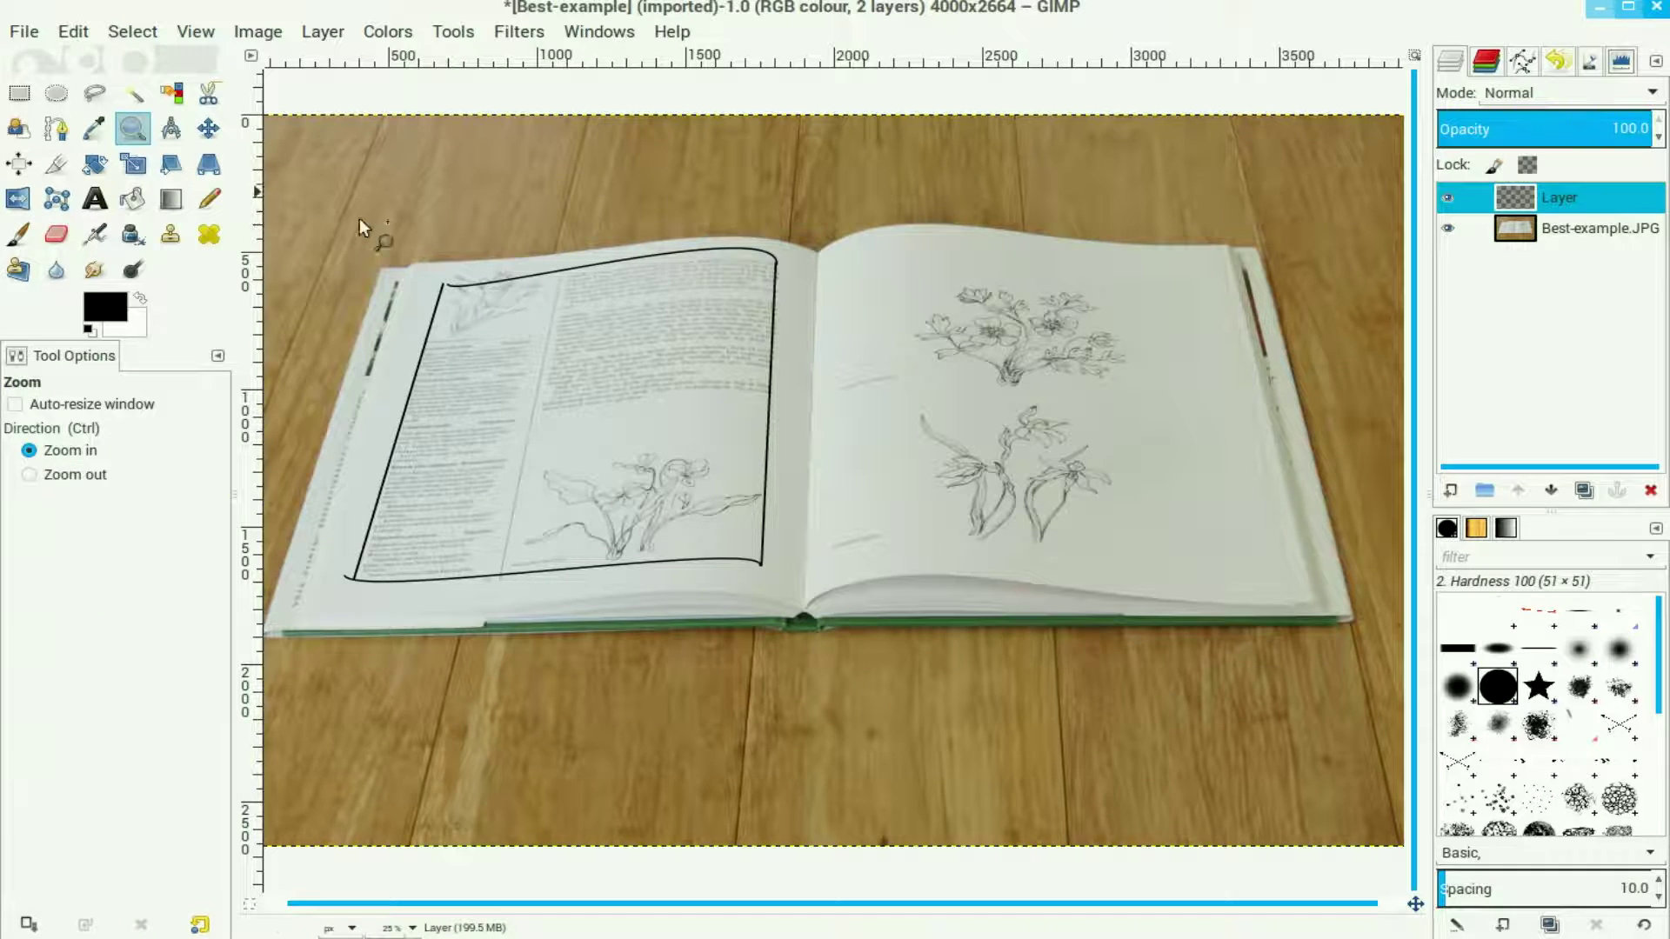
{"action": "left_click_drag", "start_coordinate": [385, 216], "coordinate": [555, 383]}
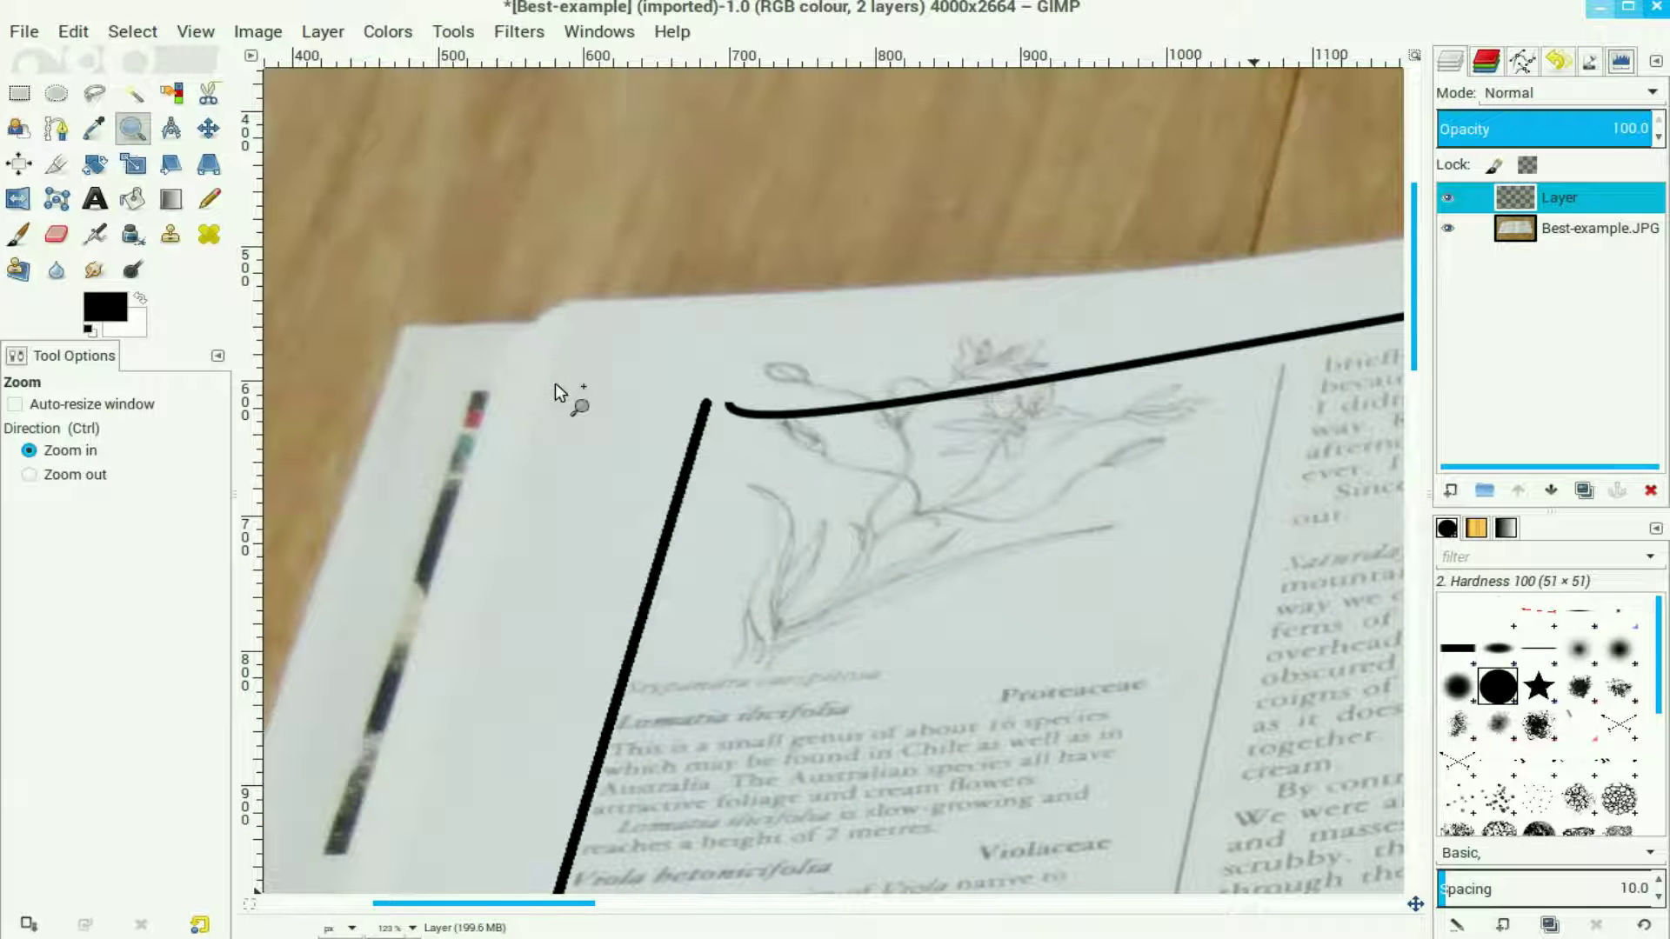
{"action": "left_click", "coordinate": [208, 200]}
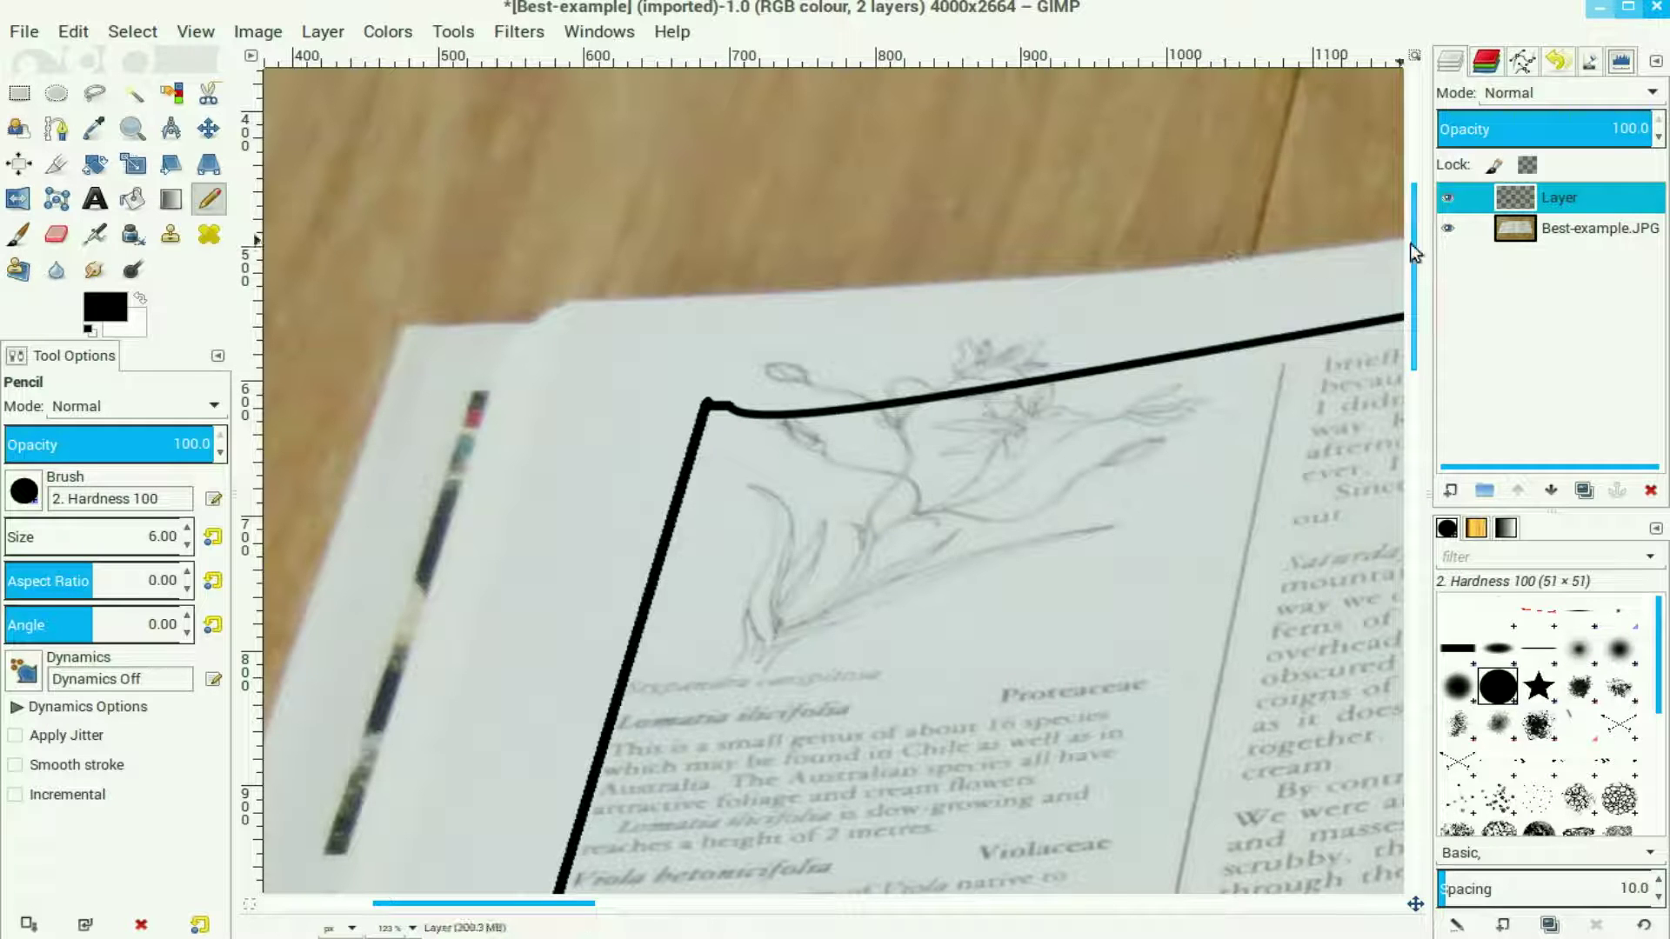
{"action": "mouse_move", "coordinate": [1416, 907]}
{"action": "left_mouse_down"}
{"action": "mouse_move", "coordinate": [1418, 925]}
{"action": "mouse_move", "coordinate": [1440, 922]}
{"action": "mouse_move", "coordinate": [1441, 892]}
{"action": "left_mouse_up"}
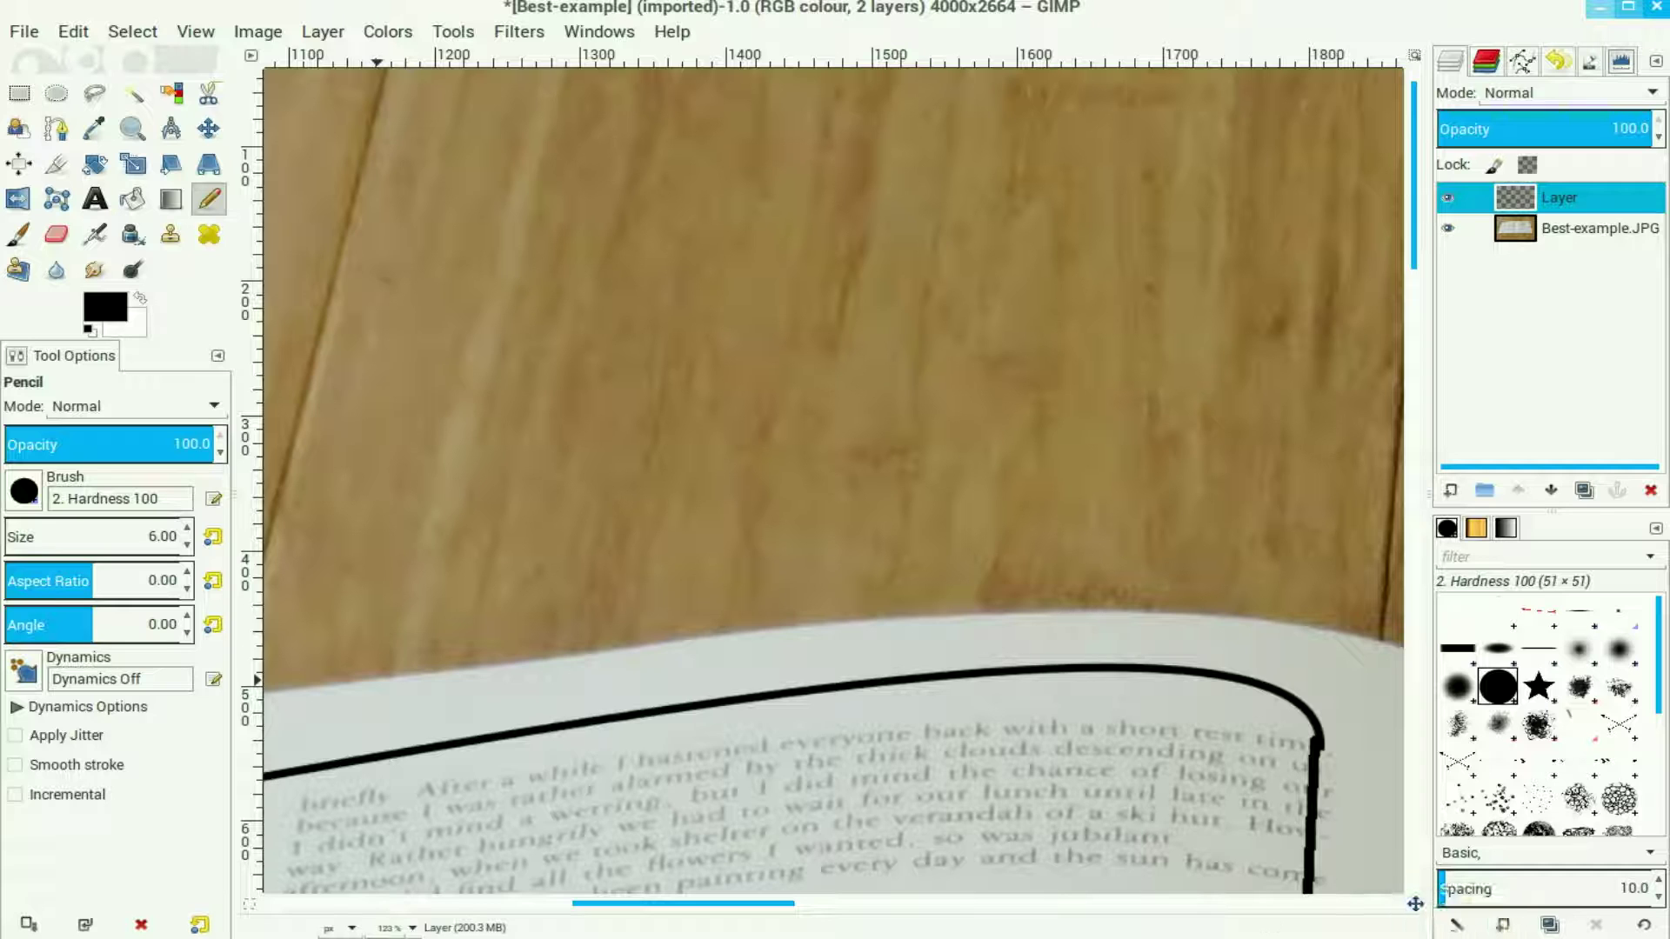
{"action": "left_click", "coordinate": [414, 929]}
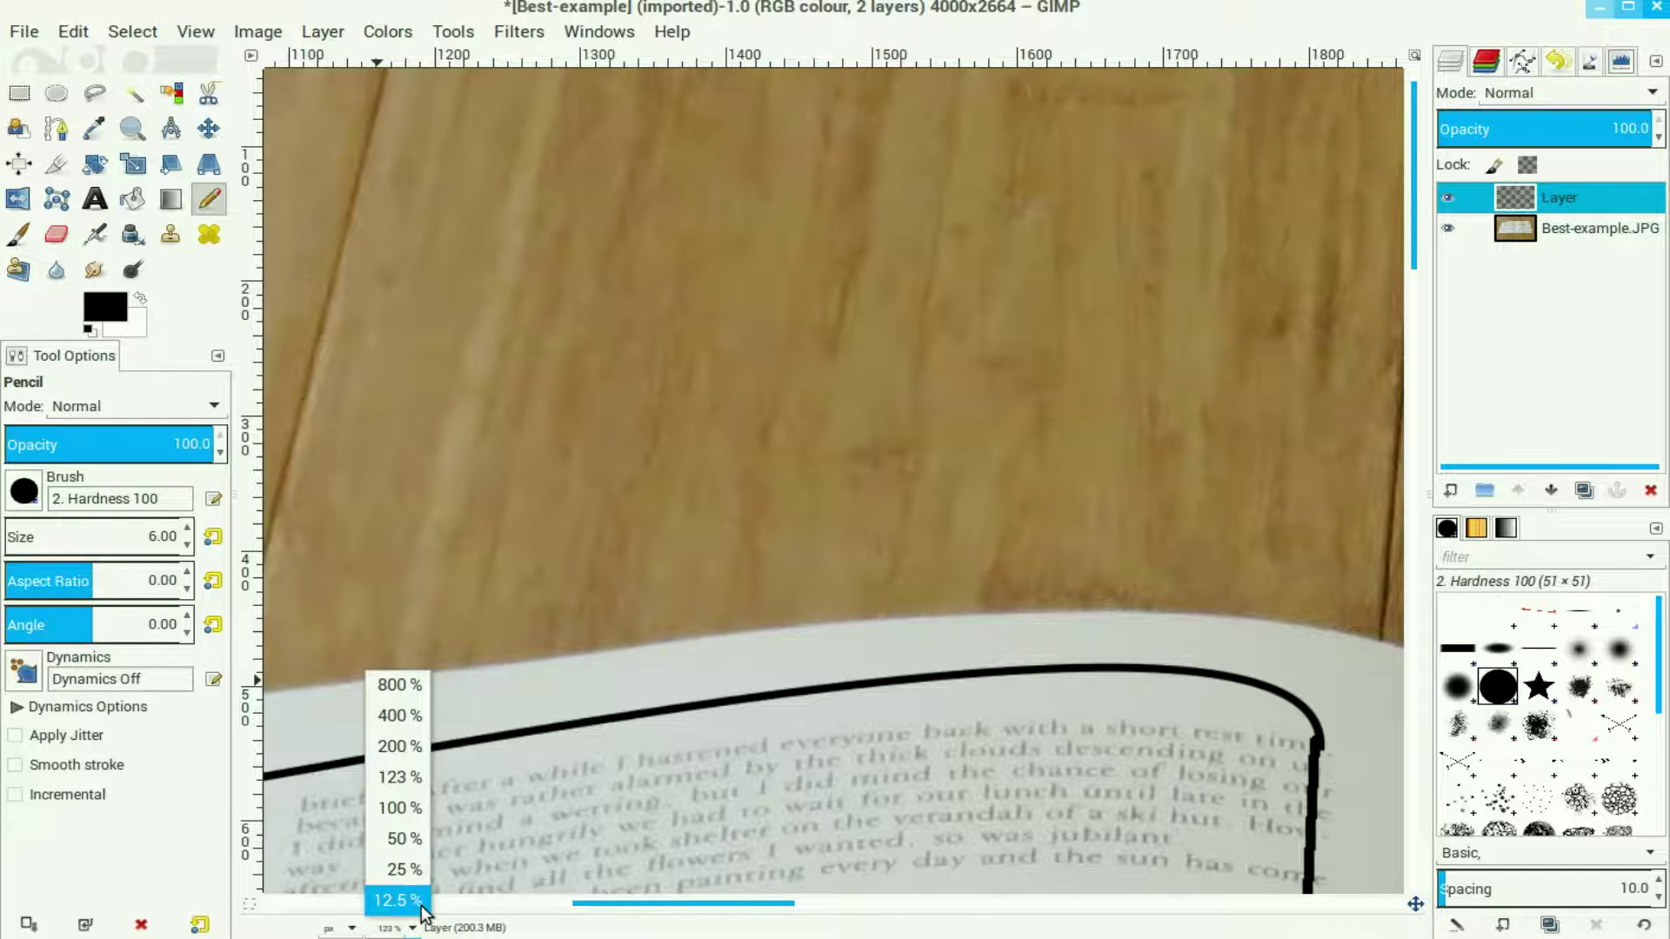
{"action": "left_click", "coordinate": [409, 901]}
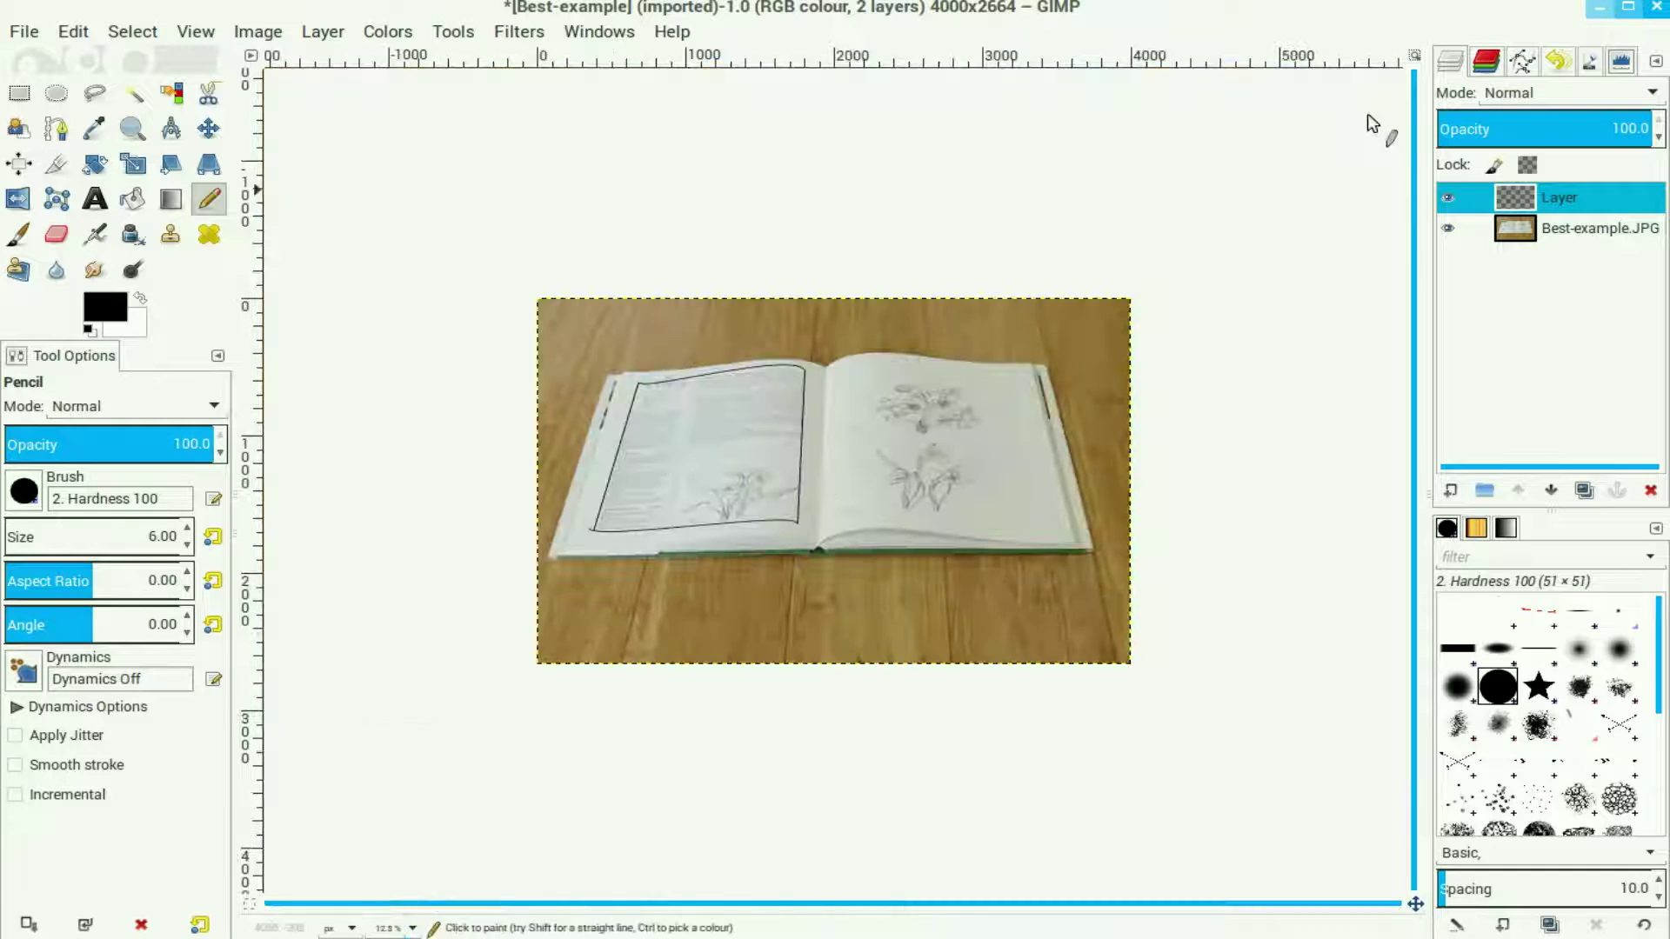
{"action": "left_click", "coordinate": [1417, 57]}
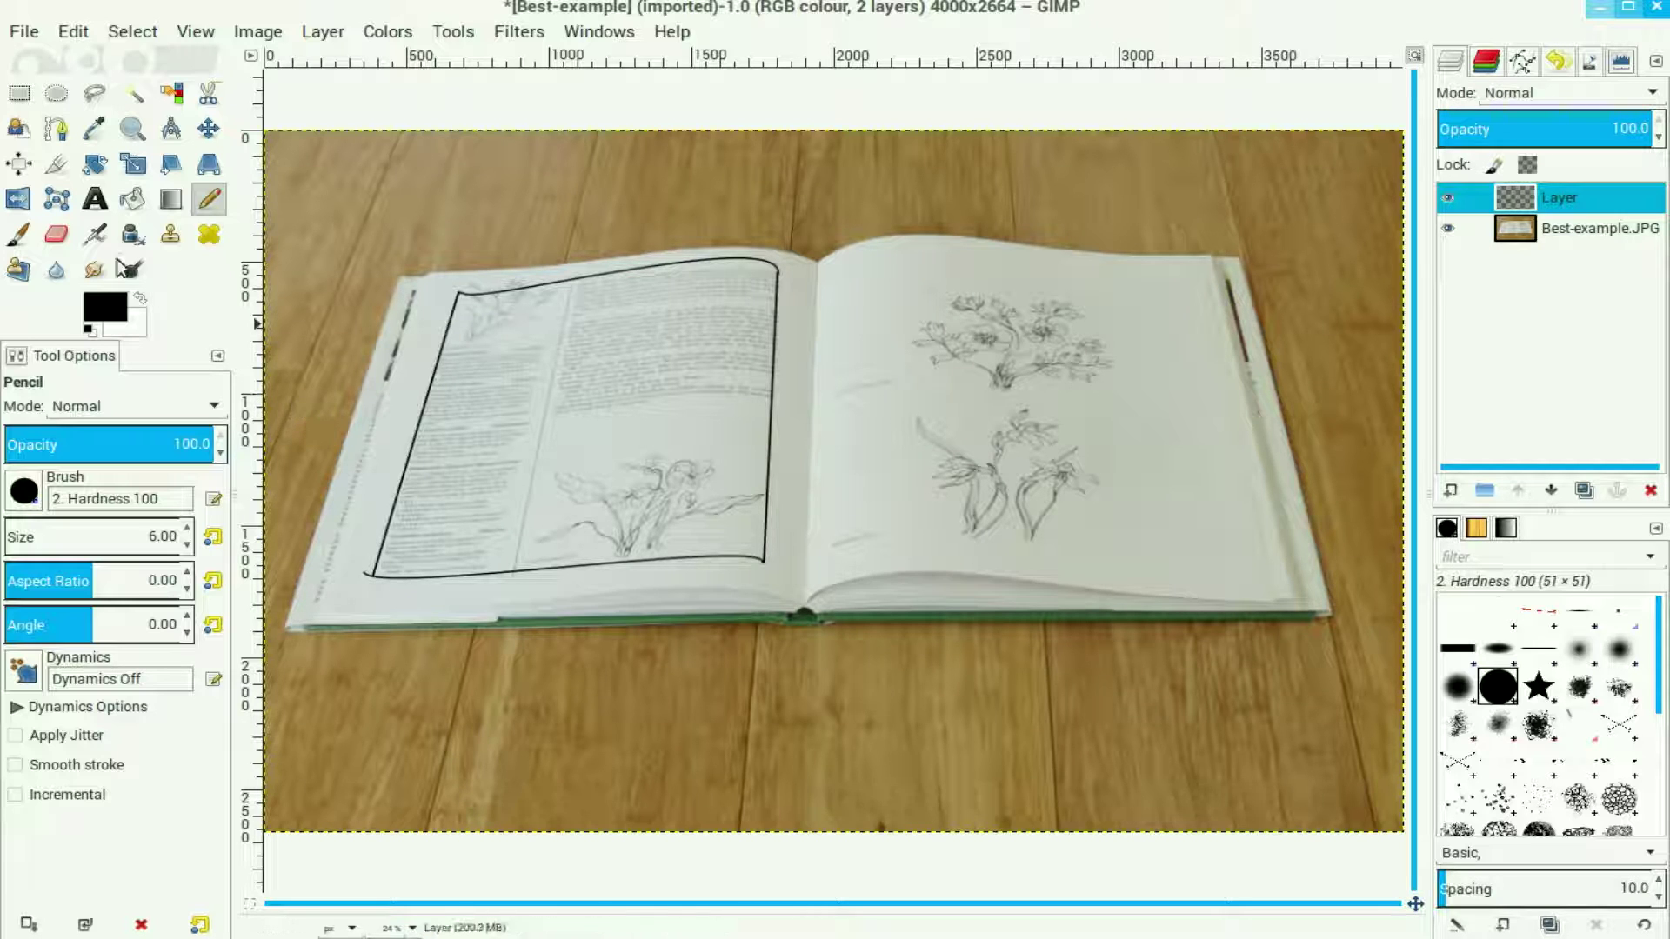
{"action": "left_click", "coordinate": [56, 233]}
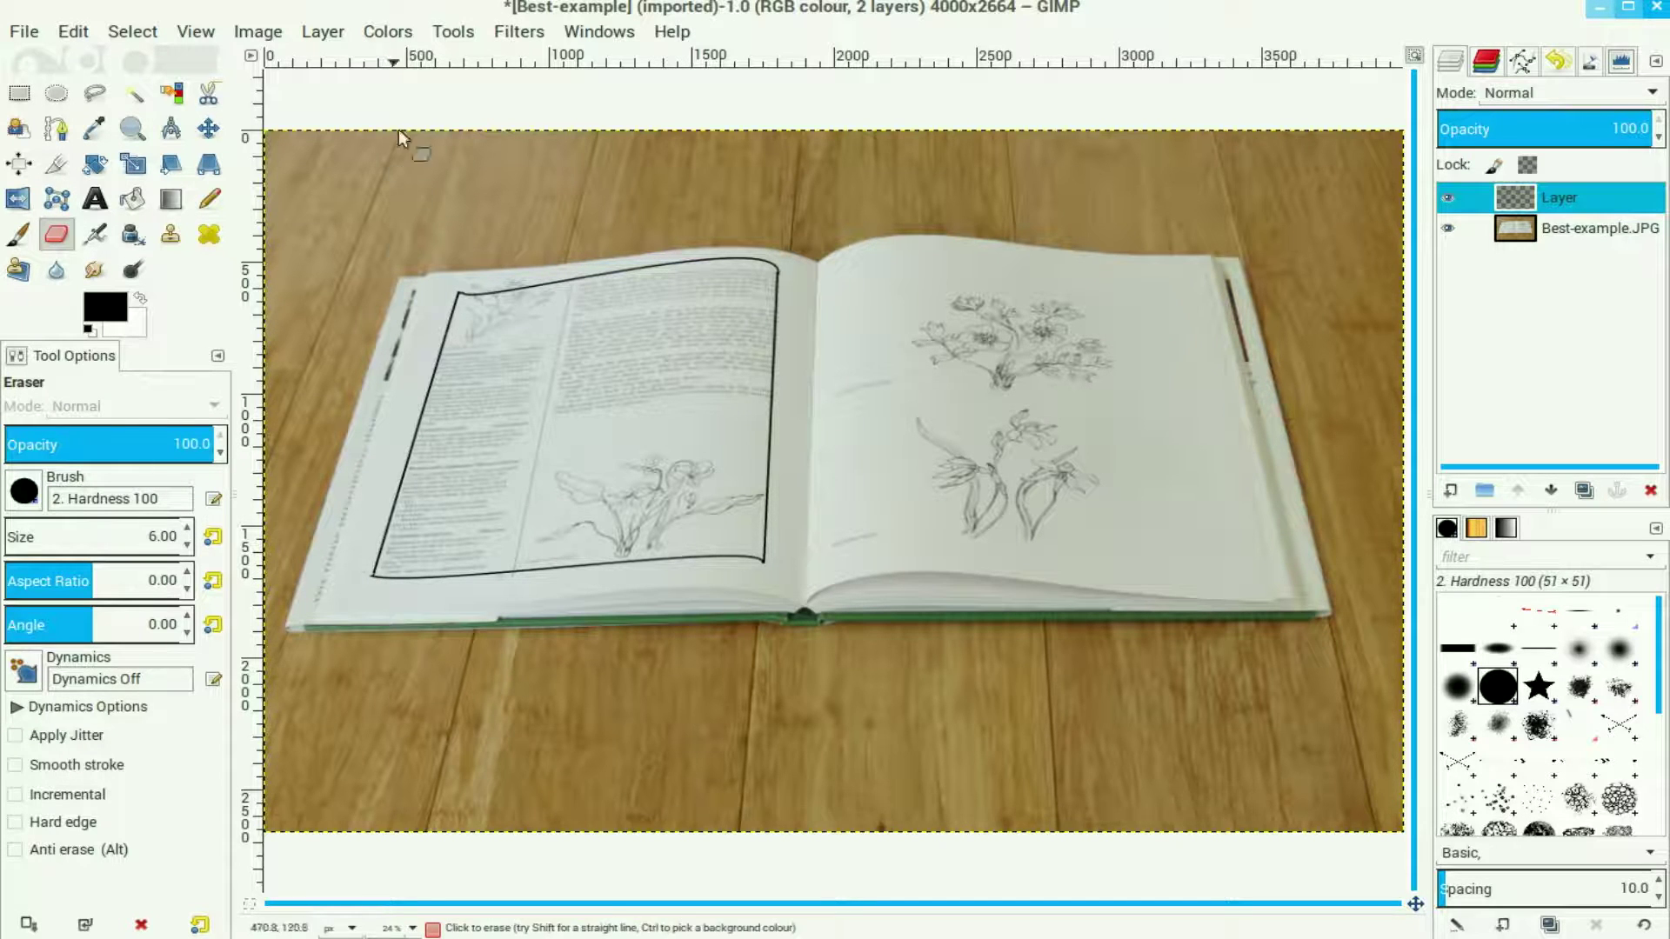
Draw a path between two anchors across the top of the right page and bend it to follow the page's upper curve
{"action": "left_click", "coordinate": [56, 129]}
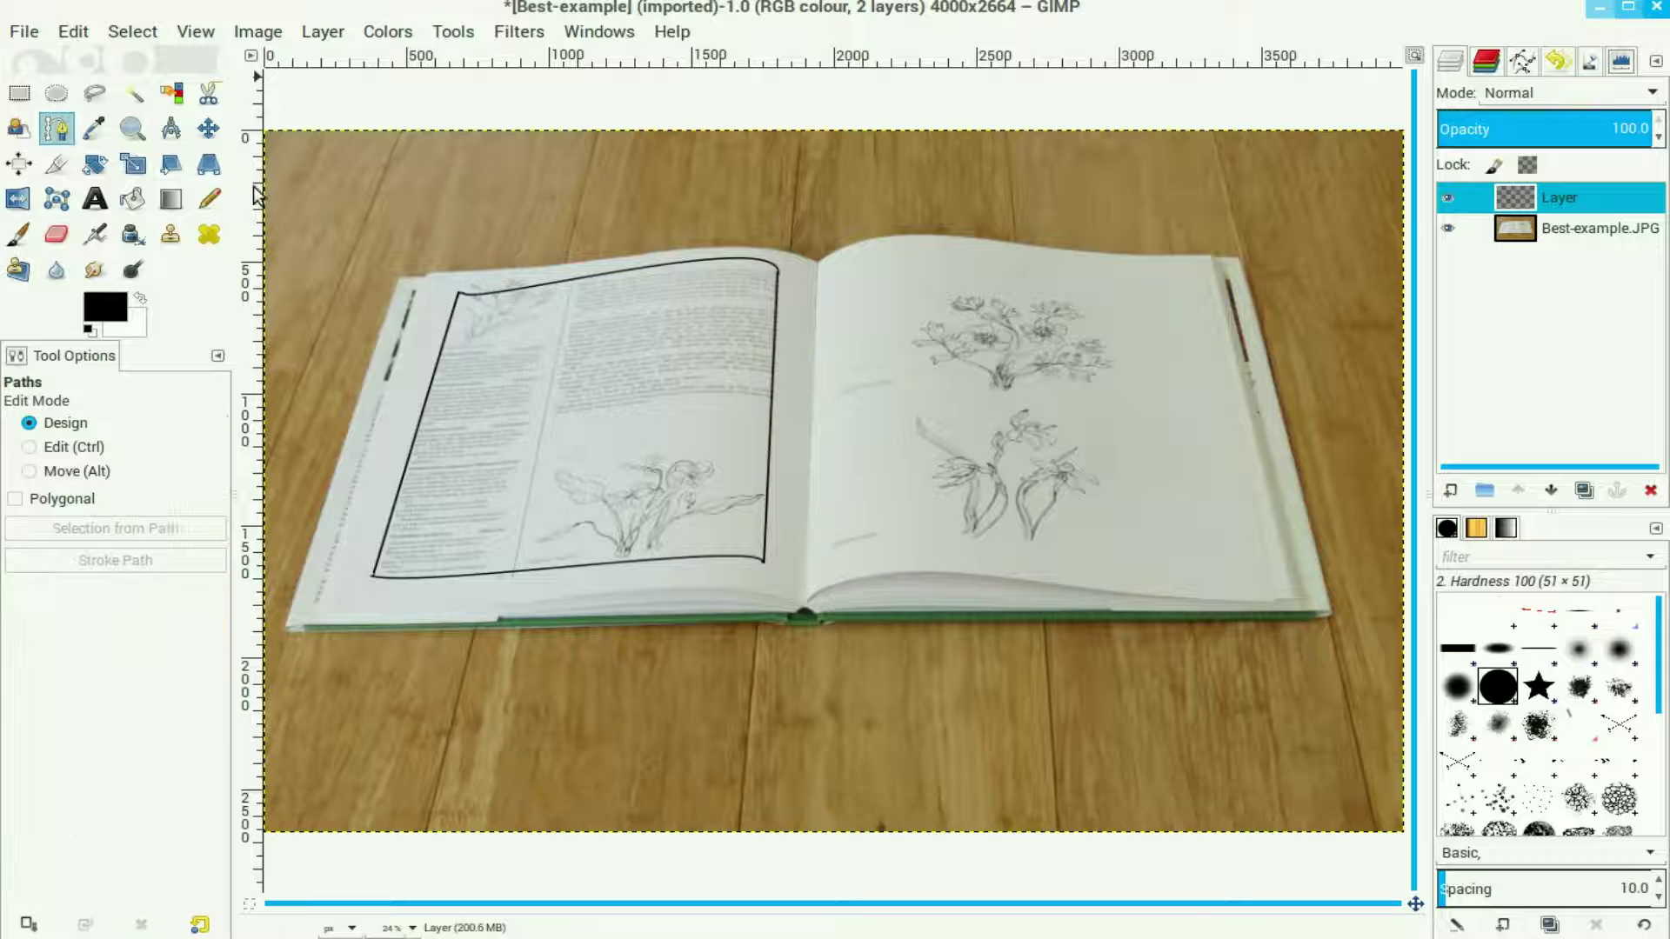
{"action": "left_click", "coordinate": [835, 275]}
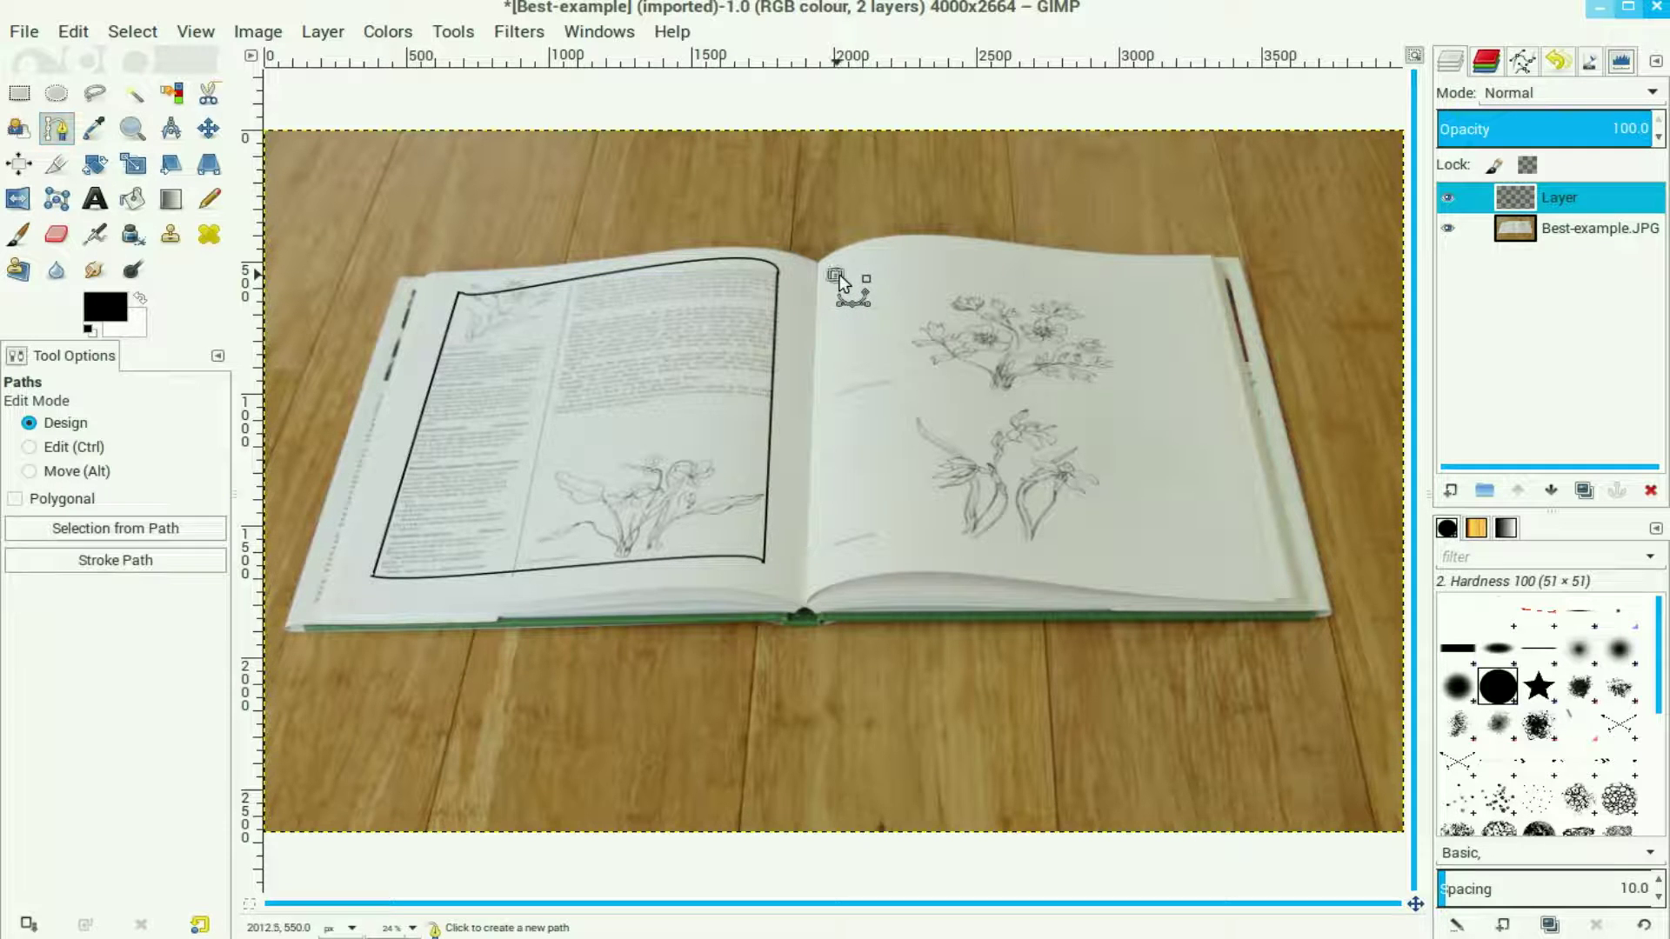
{"action": "left_click", "coordinate": [1180, 280]}
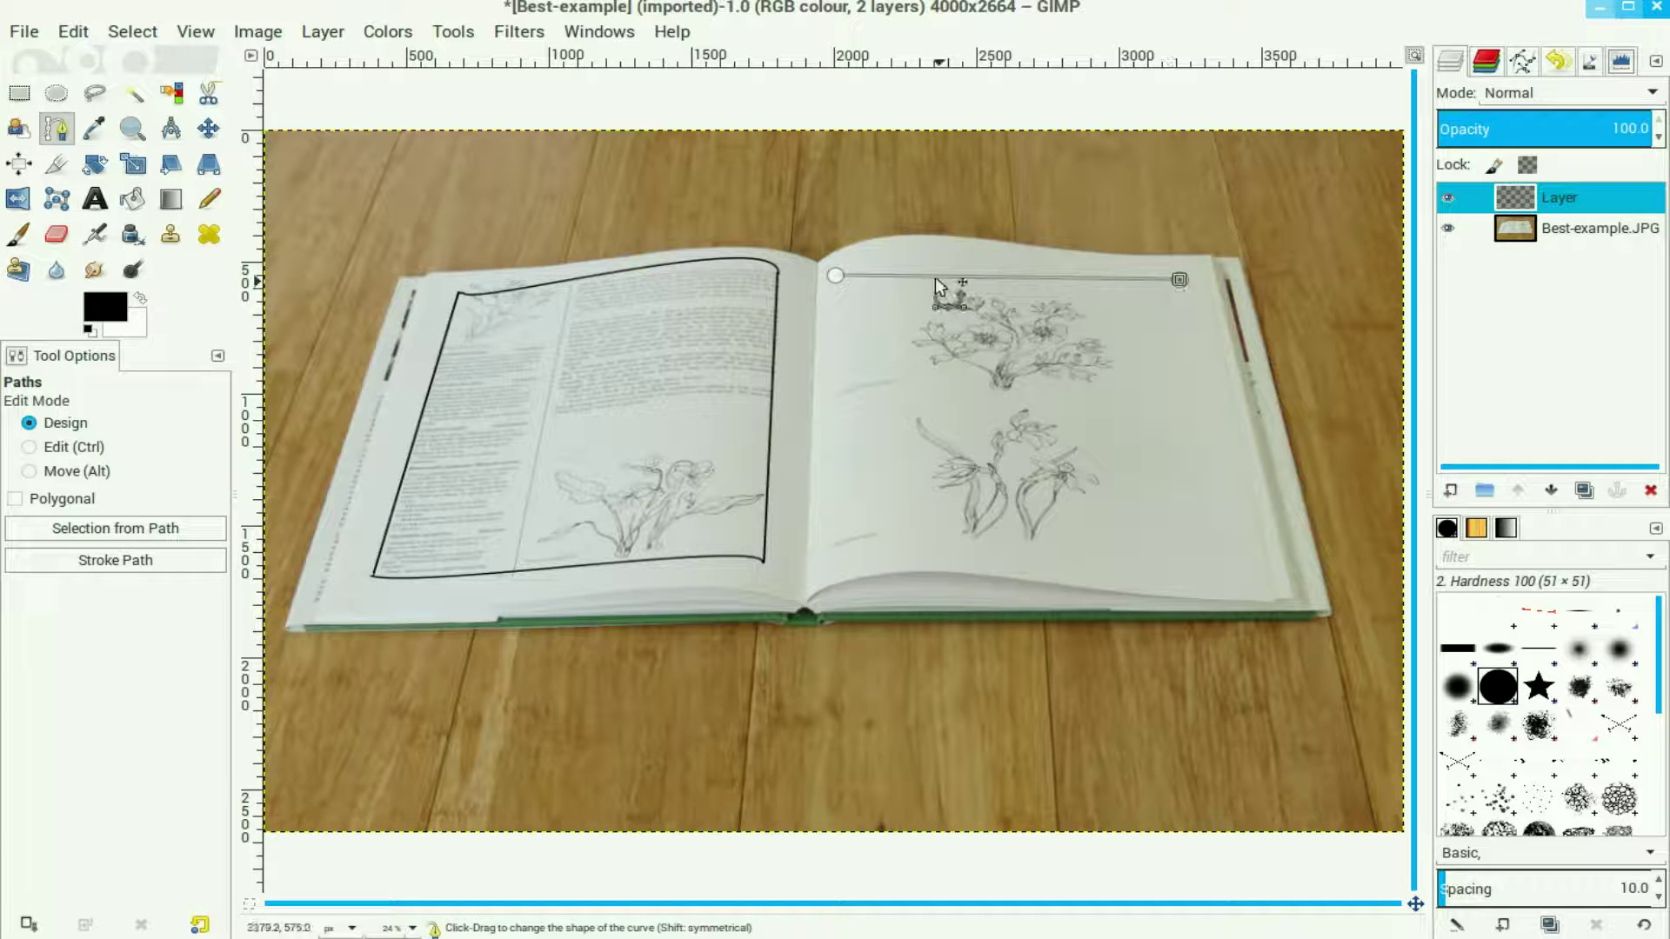
{"action": "left_click_drag", "start_coordinate": [931, 274], "coordinate": [934, 251]}
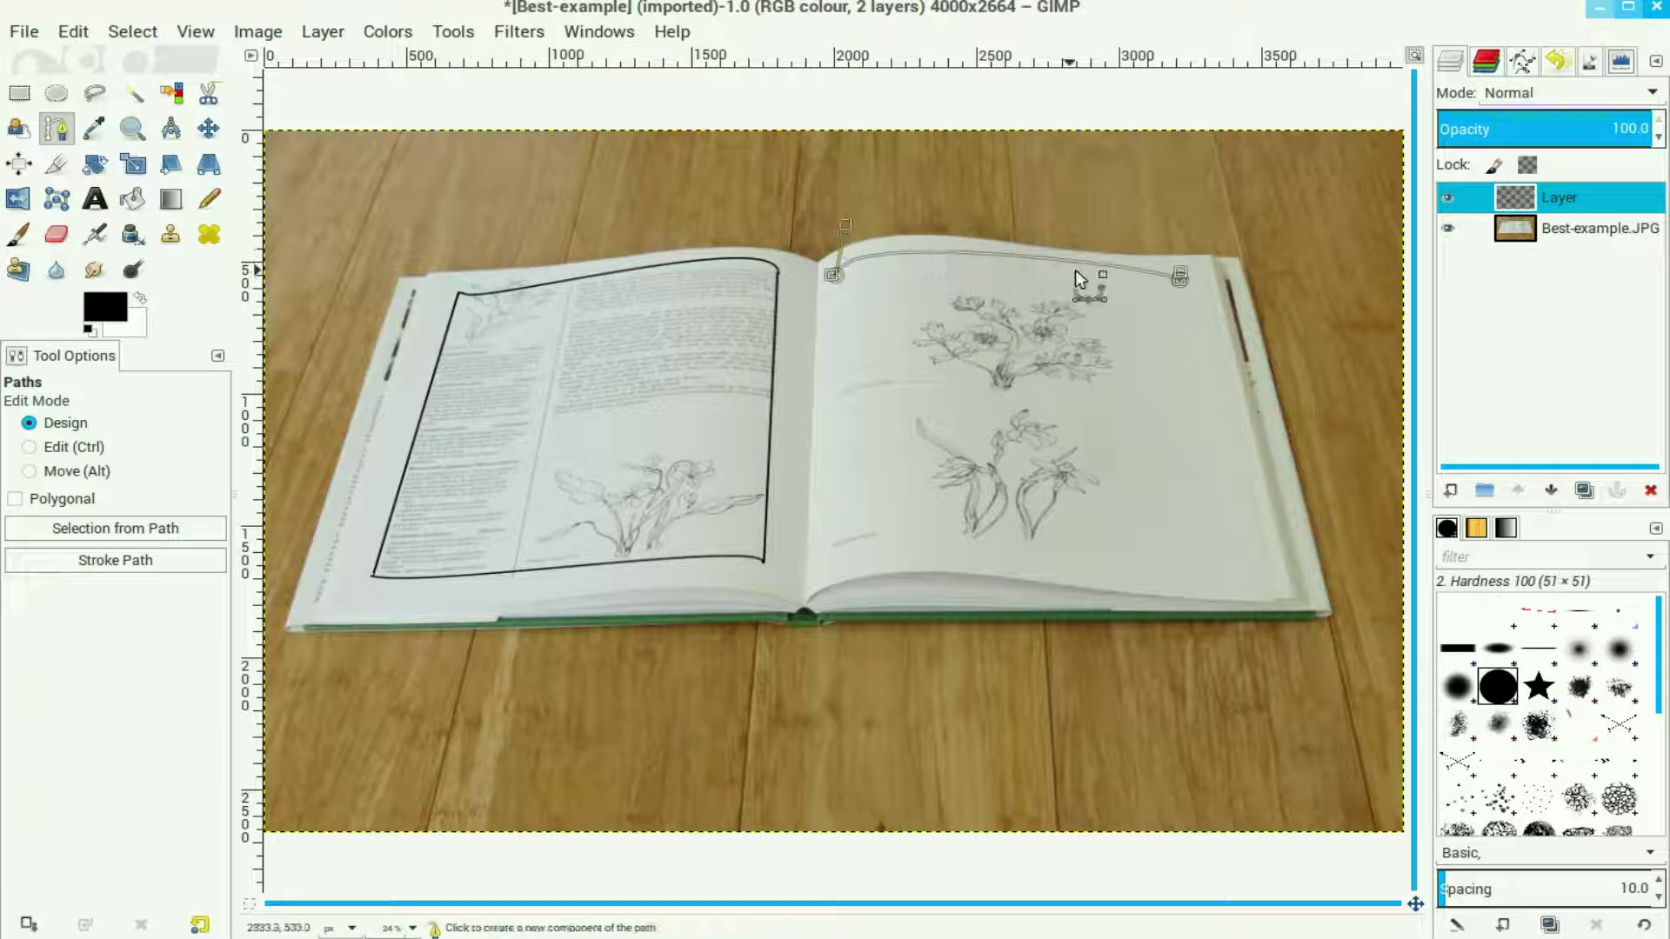
{"action": "left_click_drag", "start_coordinate": [1105, 265], "coordinate": [1181, 274]}
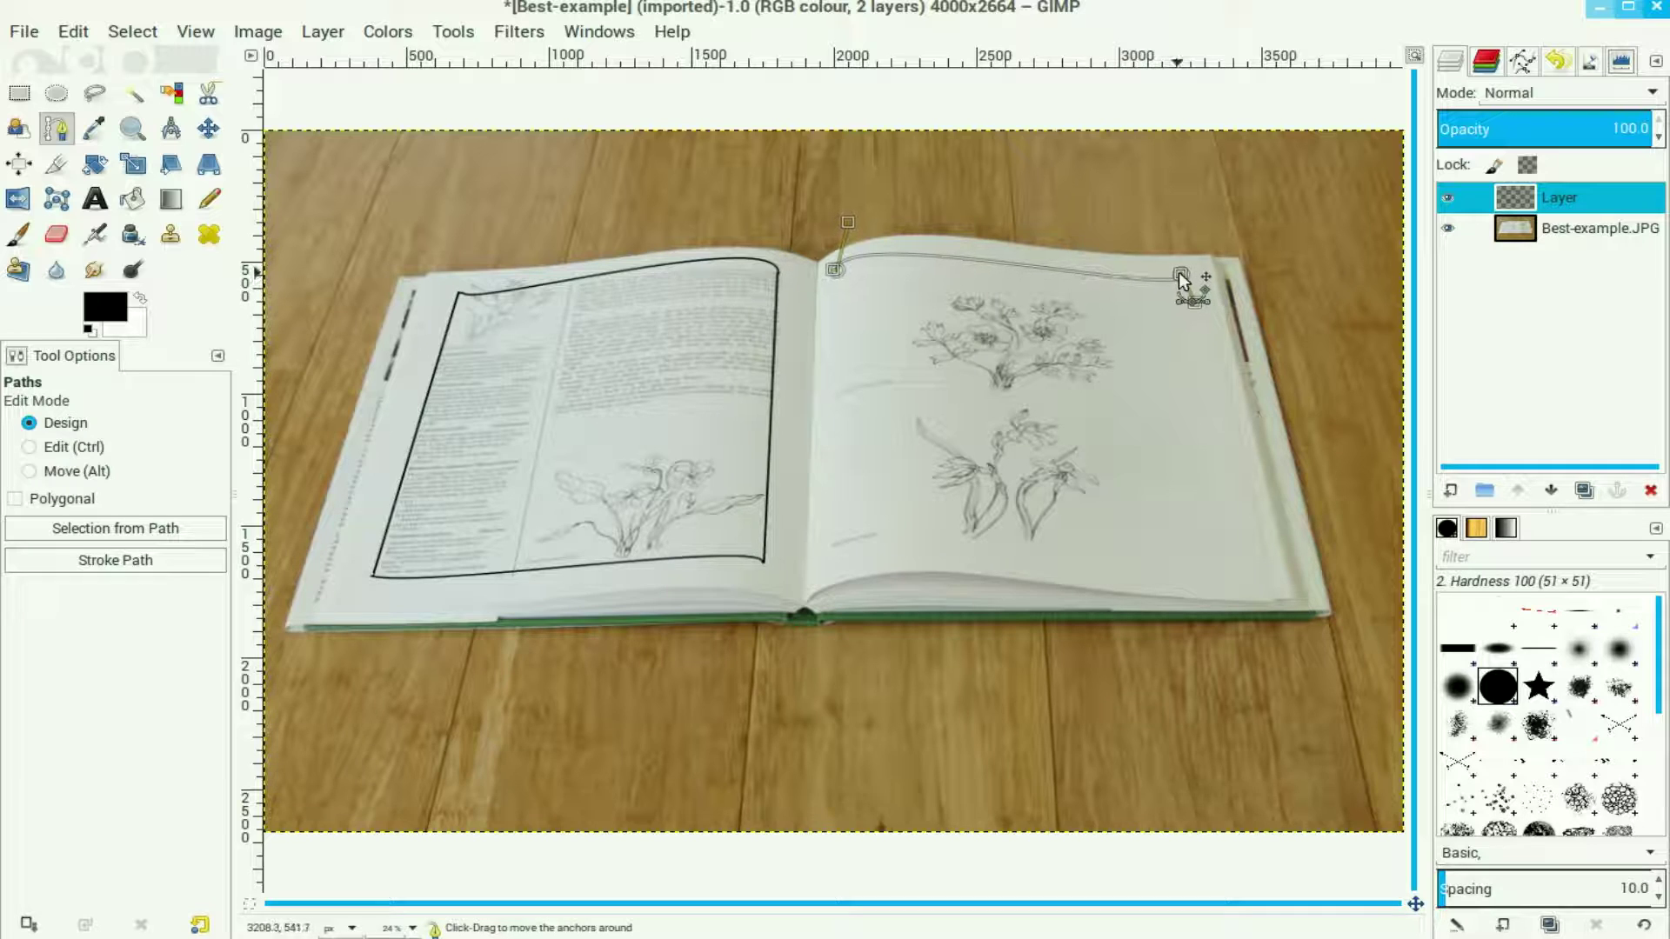
Add a separate path component along the bottom of the right page and bend it to follow the page's lower curve
{"action": "left_click", "coordinate": [837, 554], "text": "shift"}
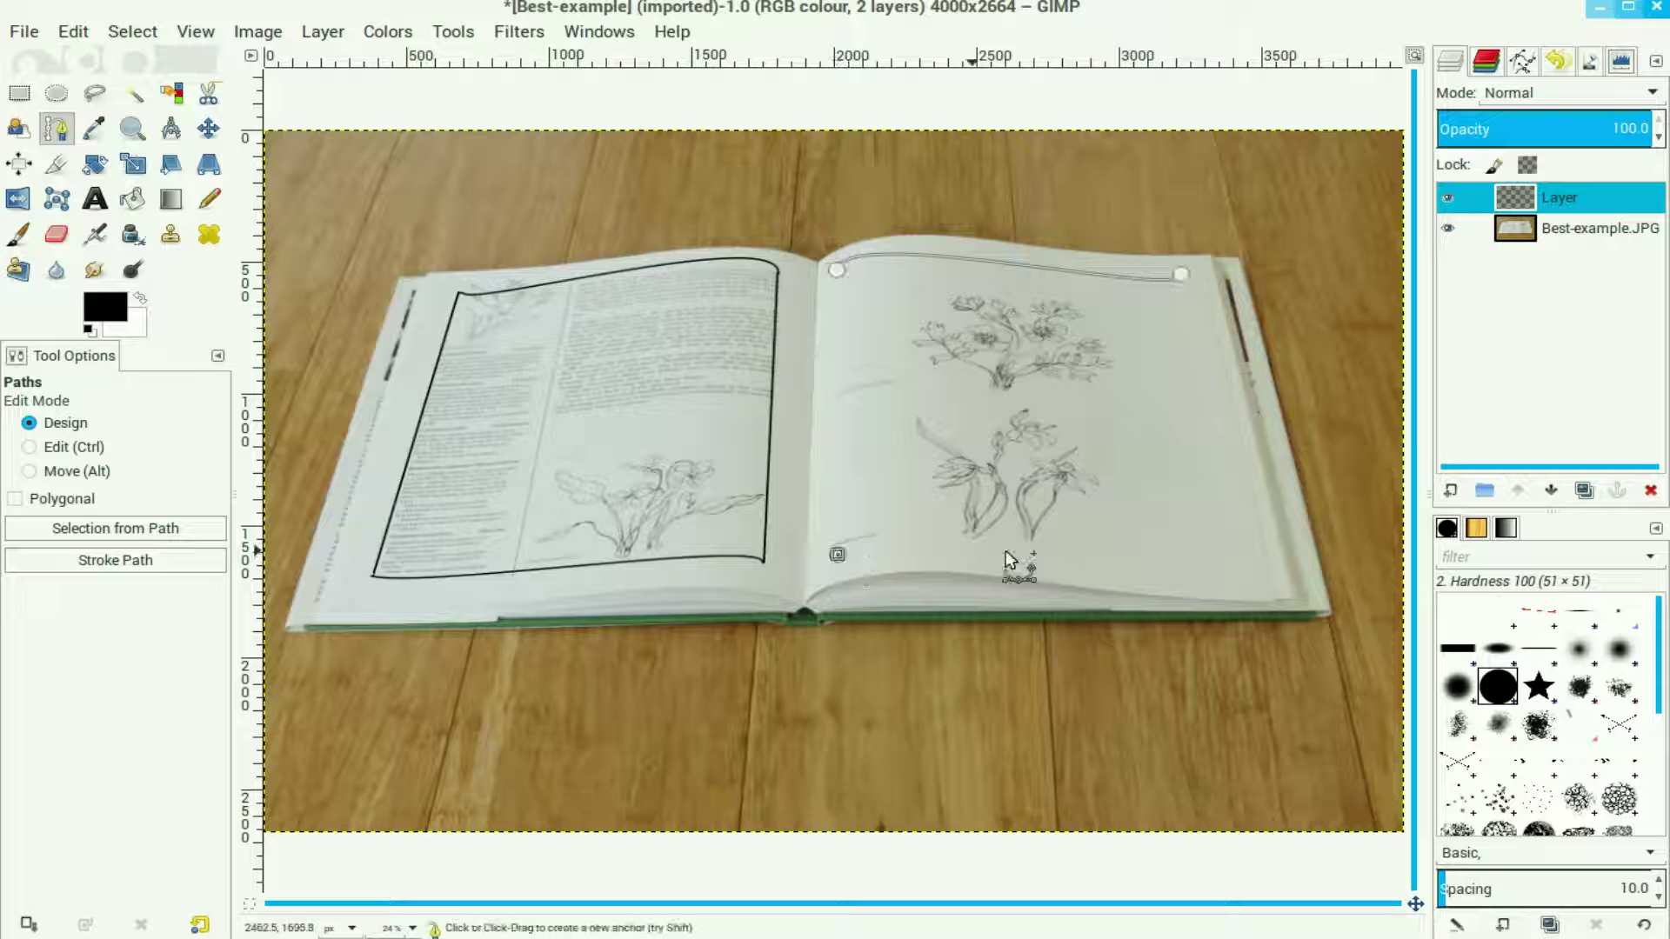
{"action": "left_click", "coordinate": [1234, 553]}
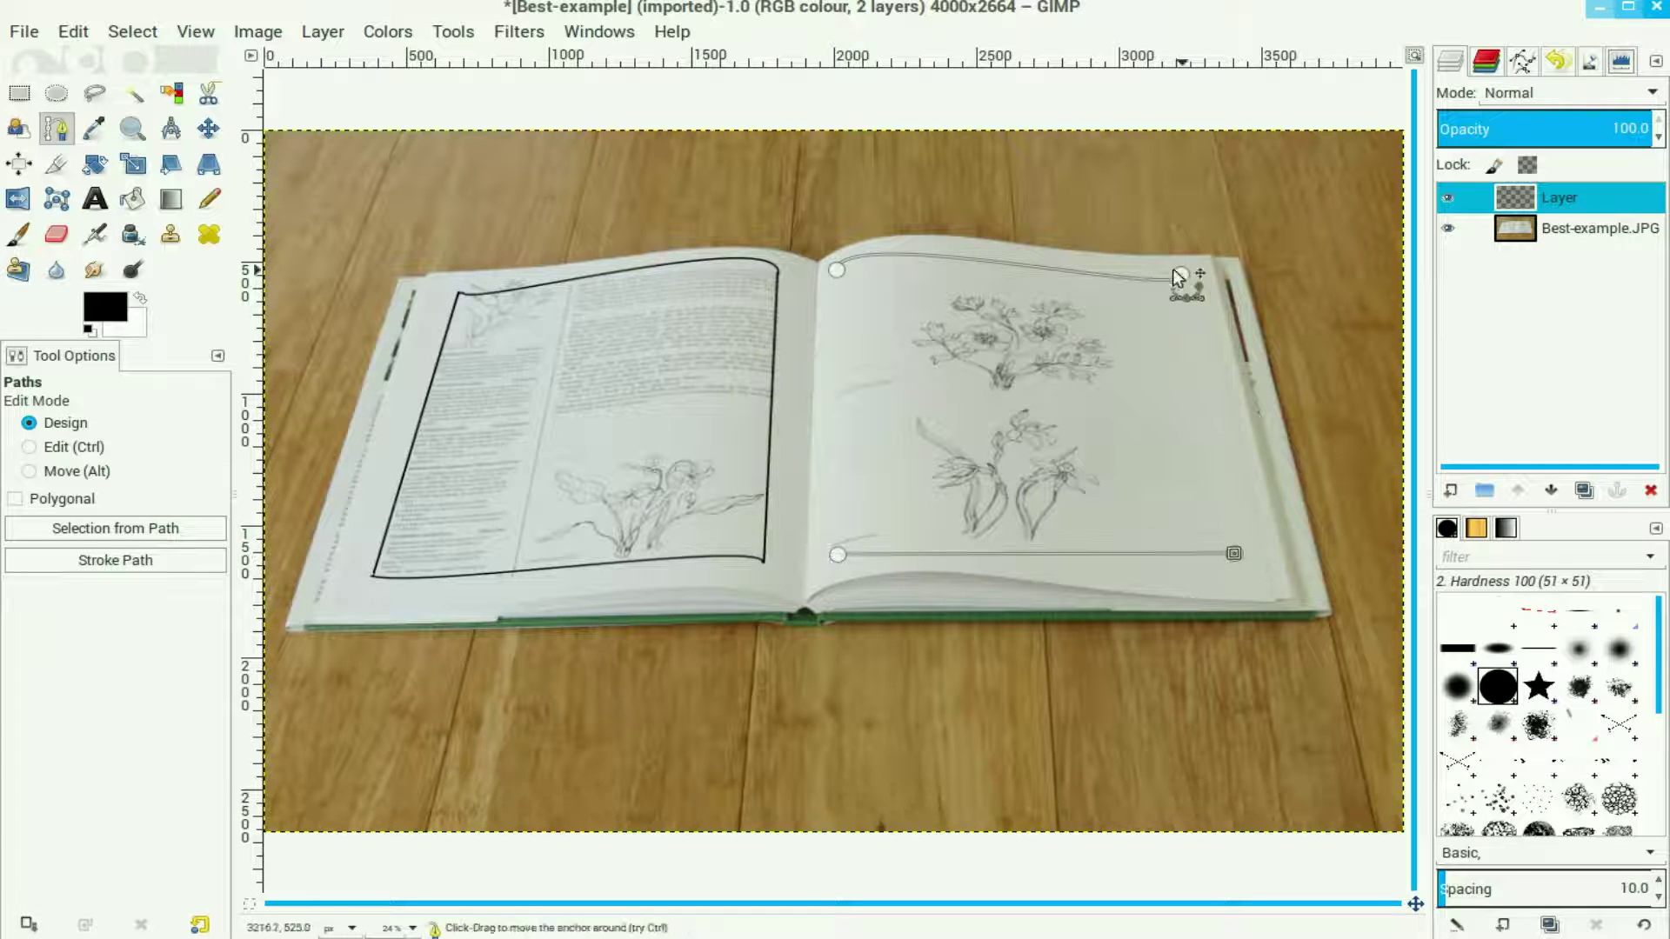
{"action": "left_click_drag", "start_coordinate": [901, 555], "coordinate": [906, 530]}
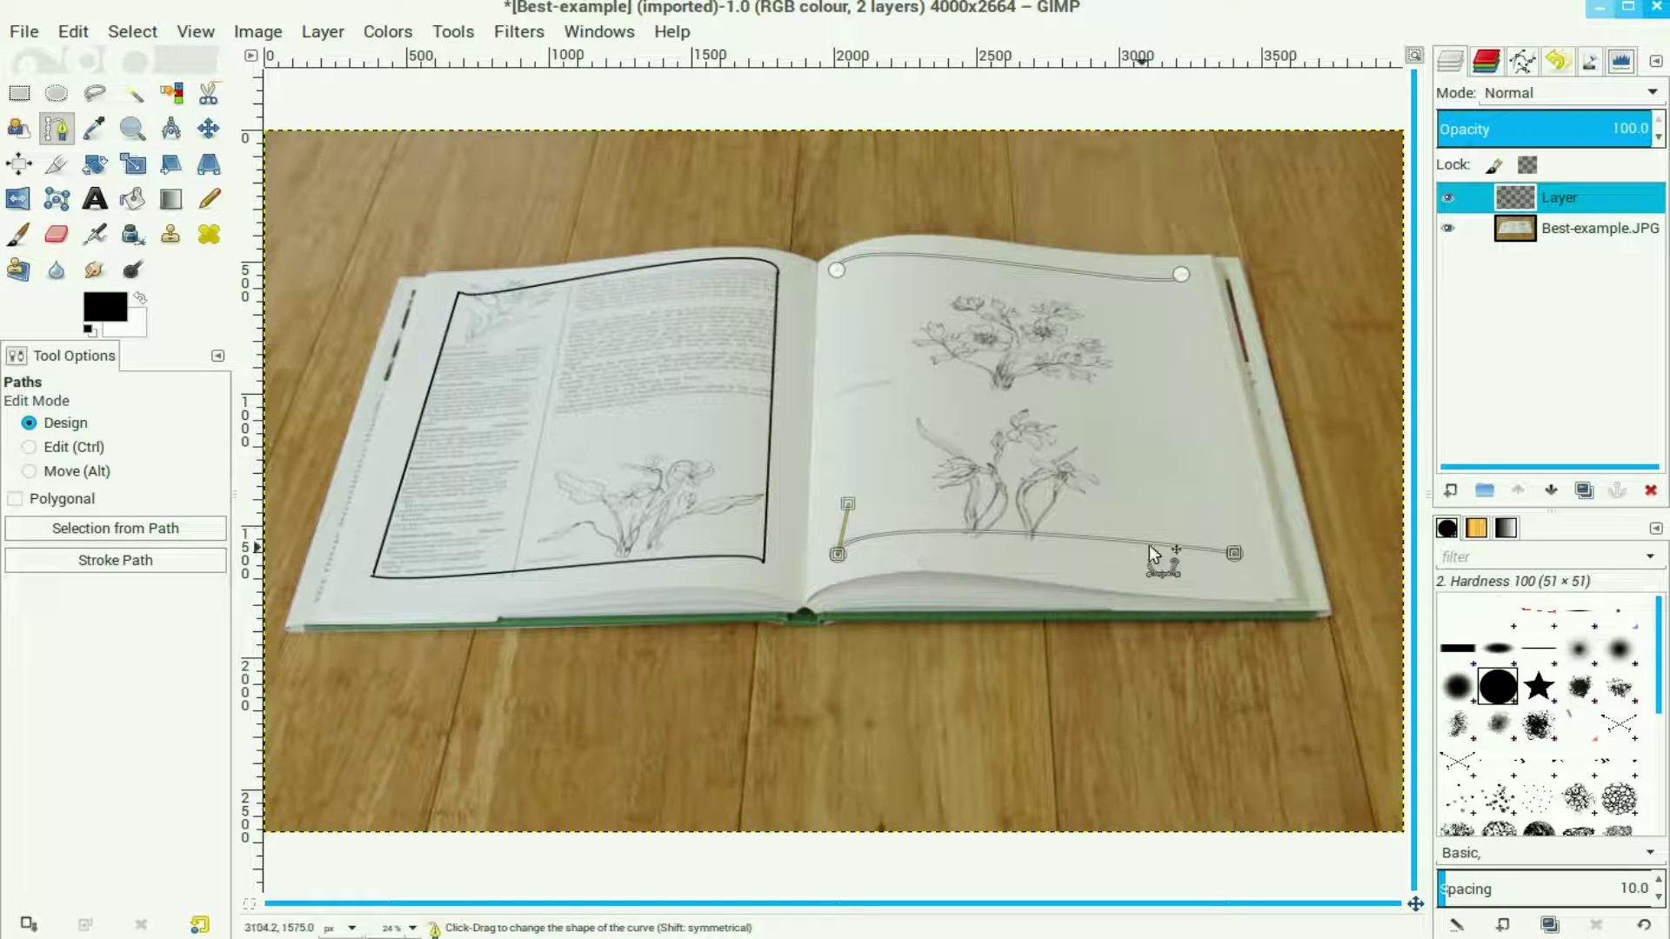
{"action": "left_click_drag", "start_coordinate": [1153, 544], "coordinate": [1156, 562]}
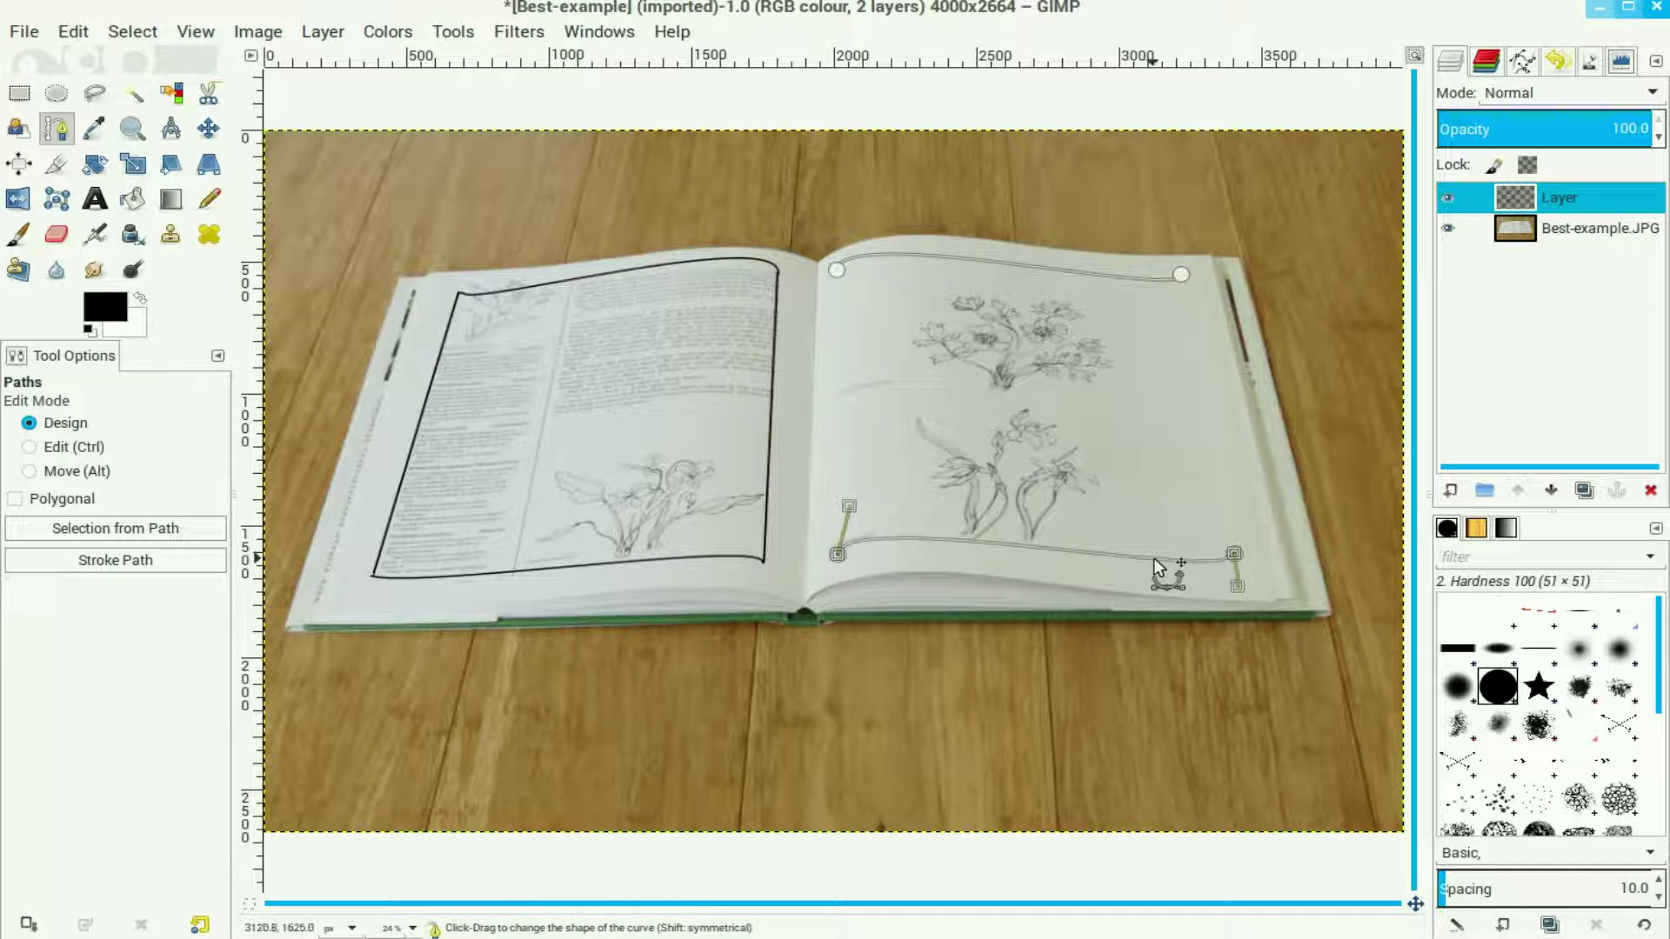
Stroke both right-page path curves with a 6 px solid colour antialiased line
{"action": "left_click", "coordinate": [73, 33]}
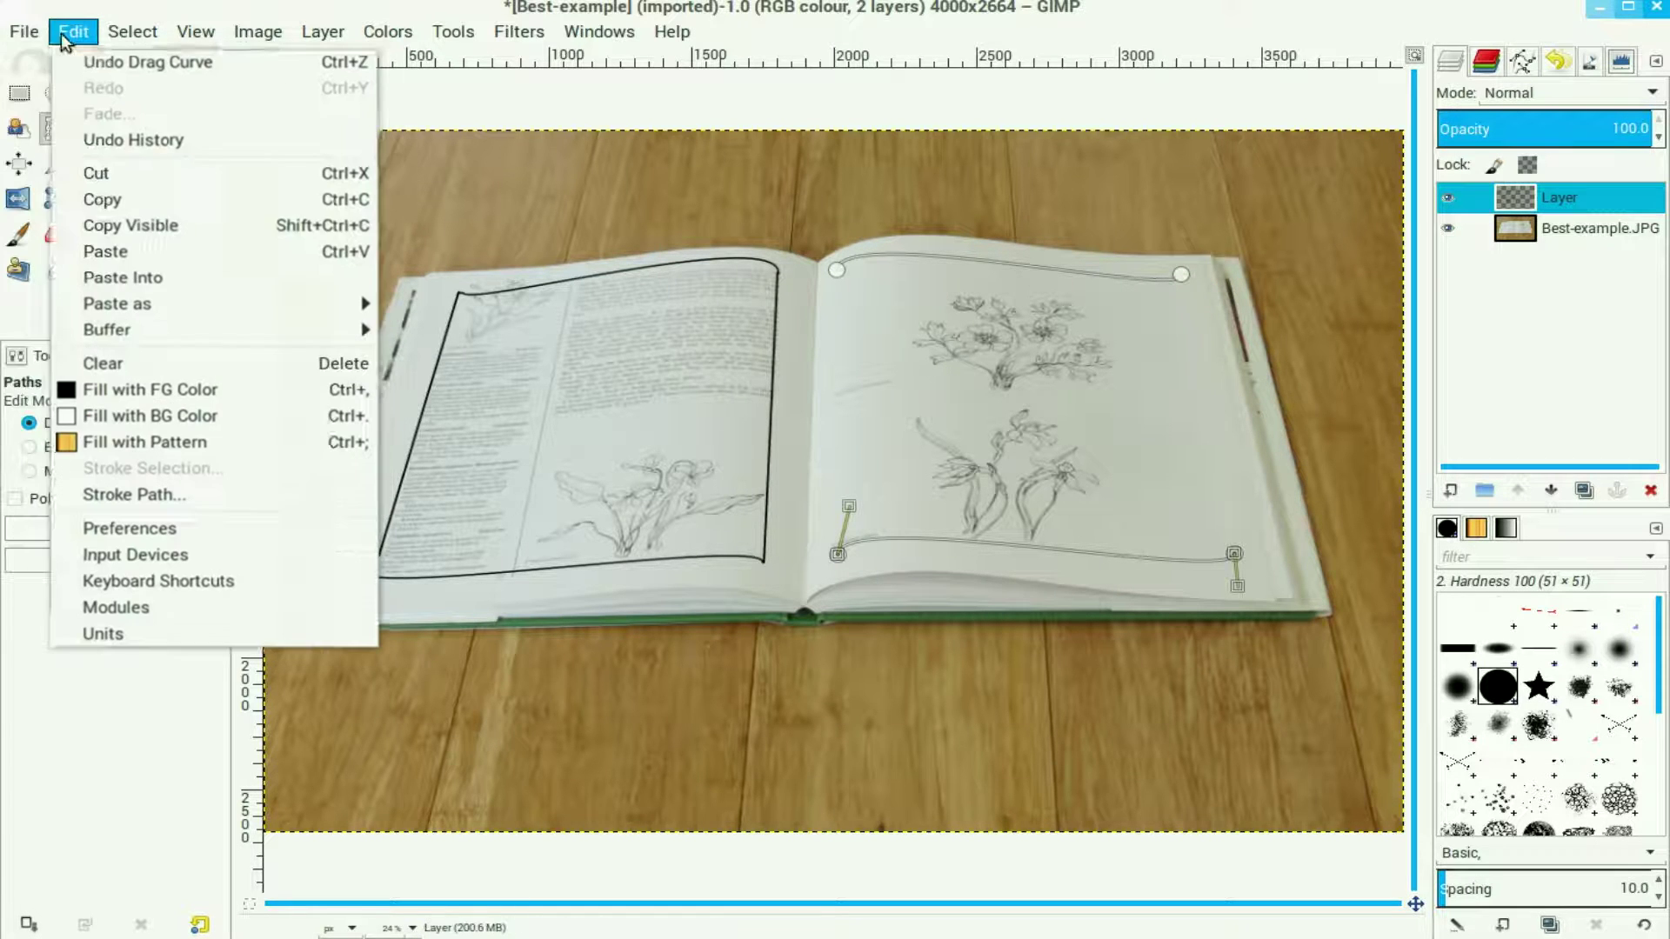
{"action": "left_click", "coordinate": [144, 493]}
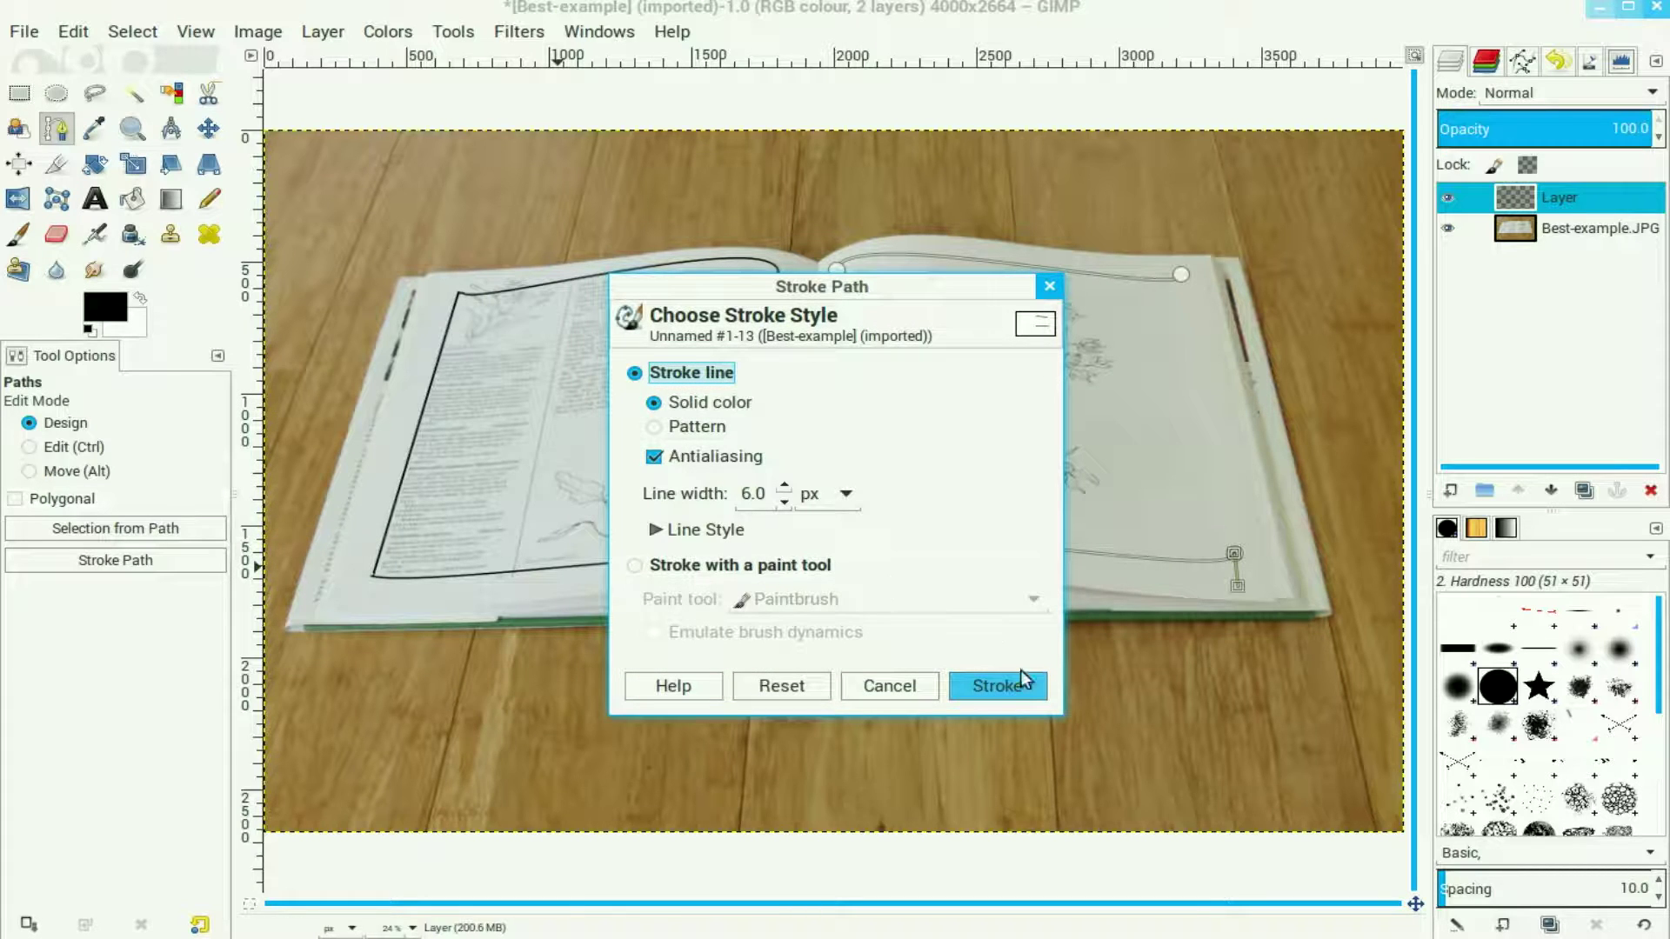
{"action": "left_click", "coordinate": [997, 686]}
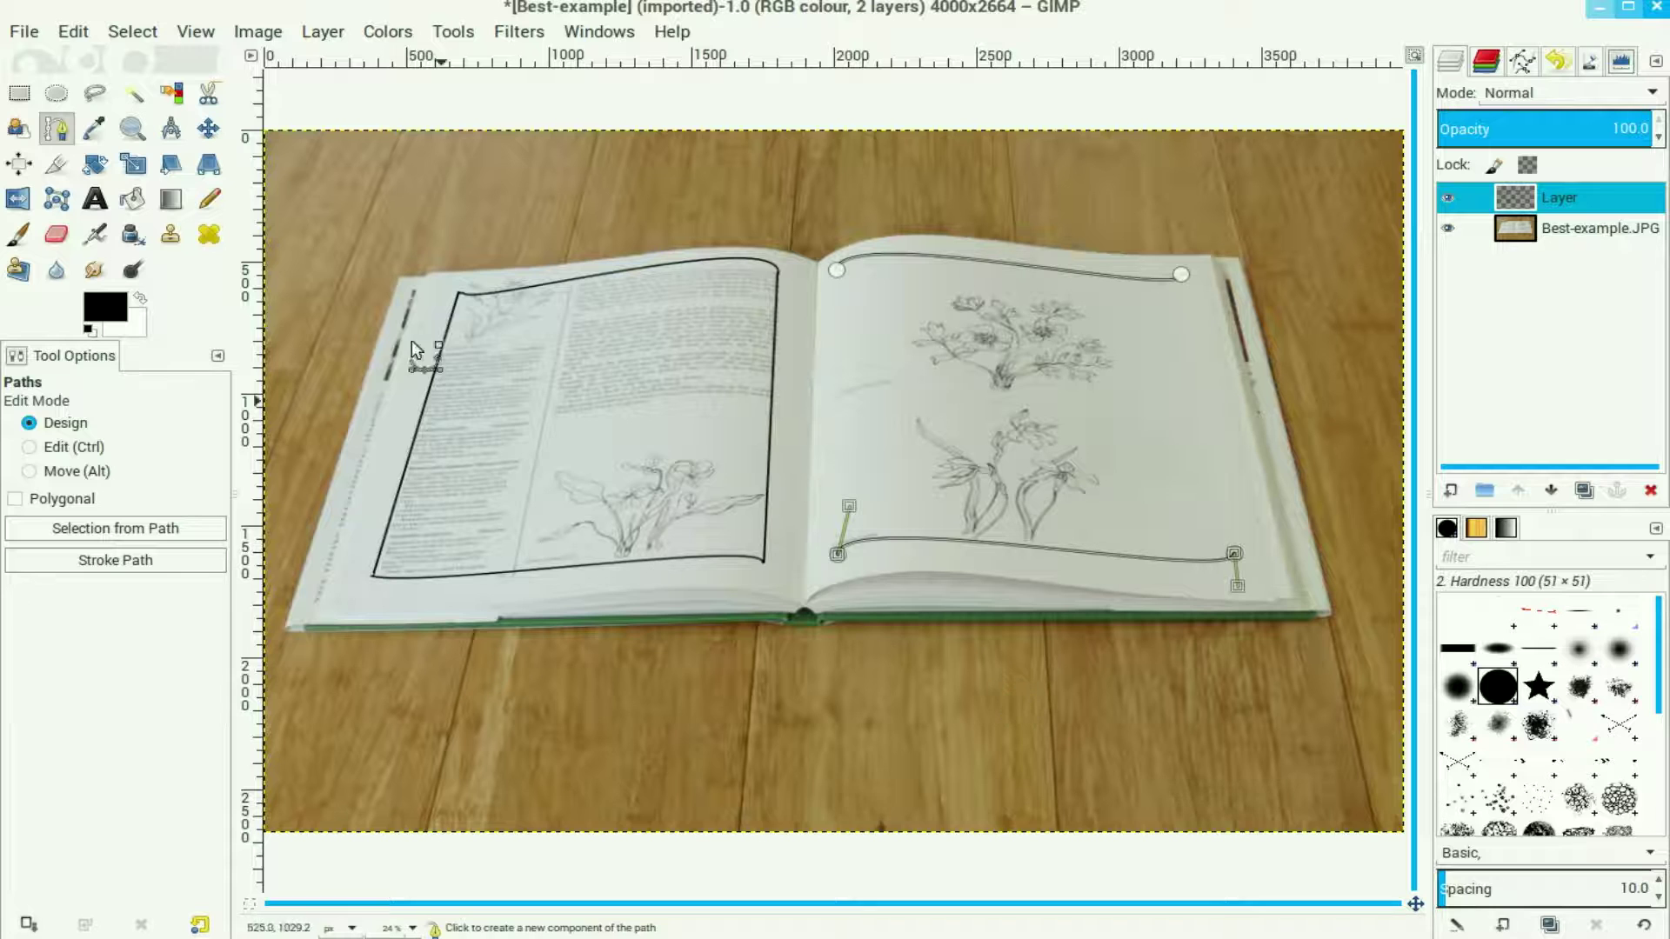
Join the two right-page curves' ends with straight size 6 Pencil lines along the page's sides, and switch to the Eraser
{"action": "left_click", "coordinate": [210, 199]}
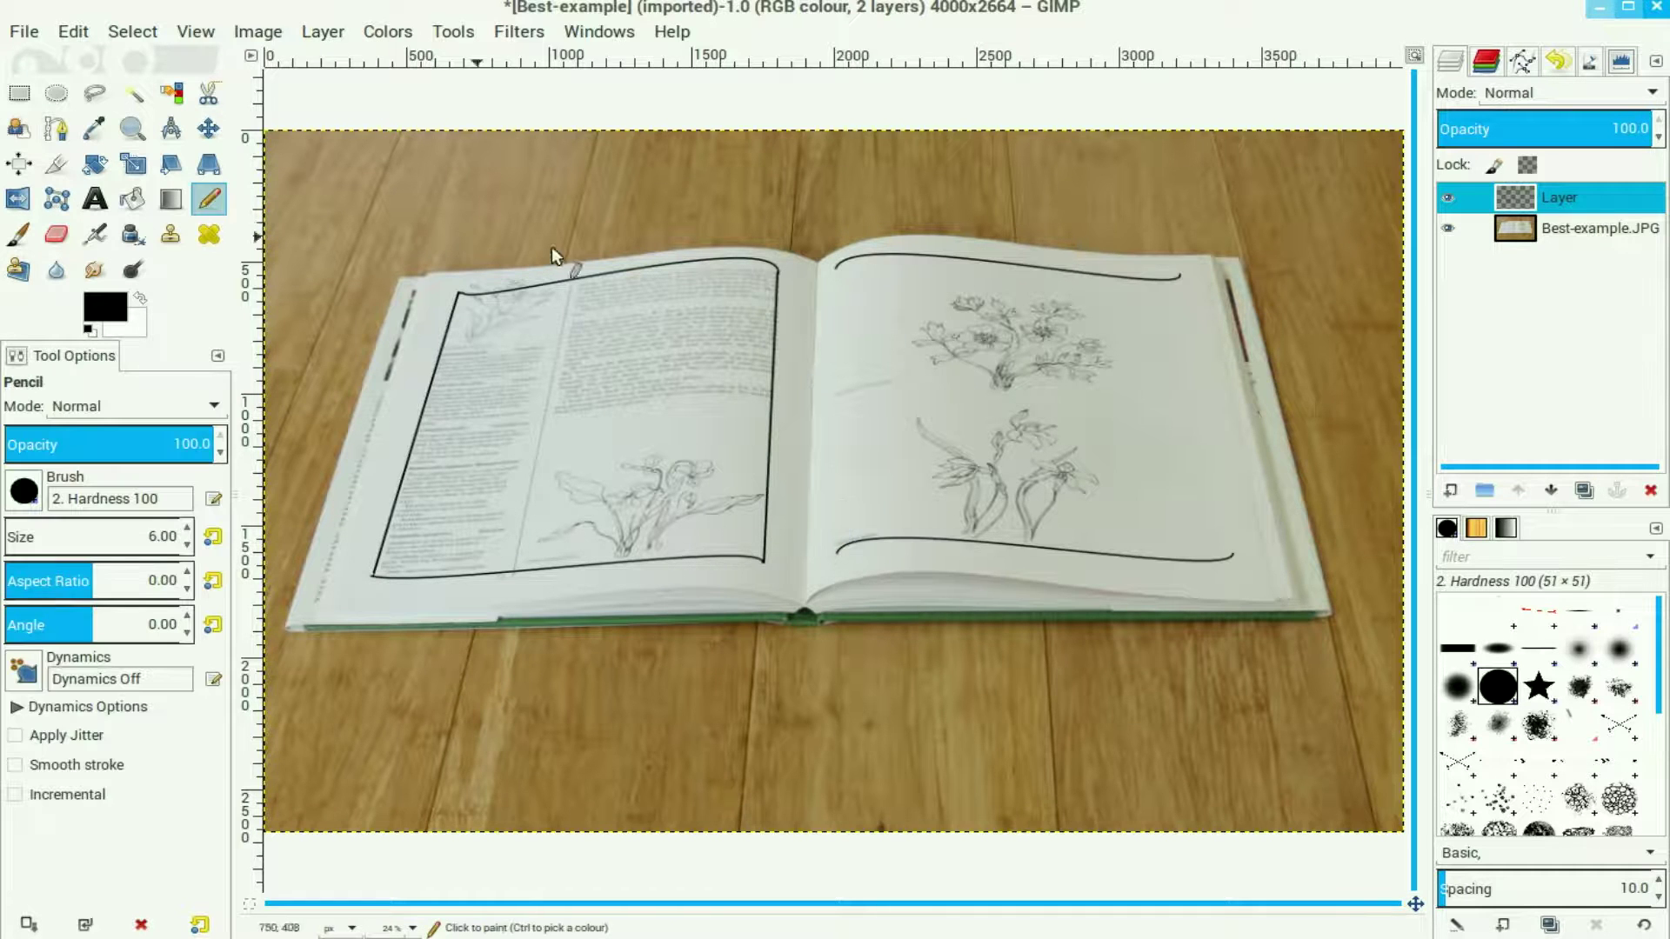
{"action": "left_click", "coordinate": [835, 269]}
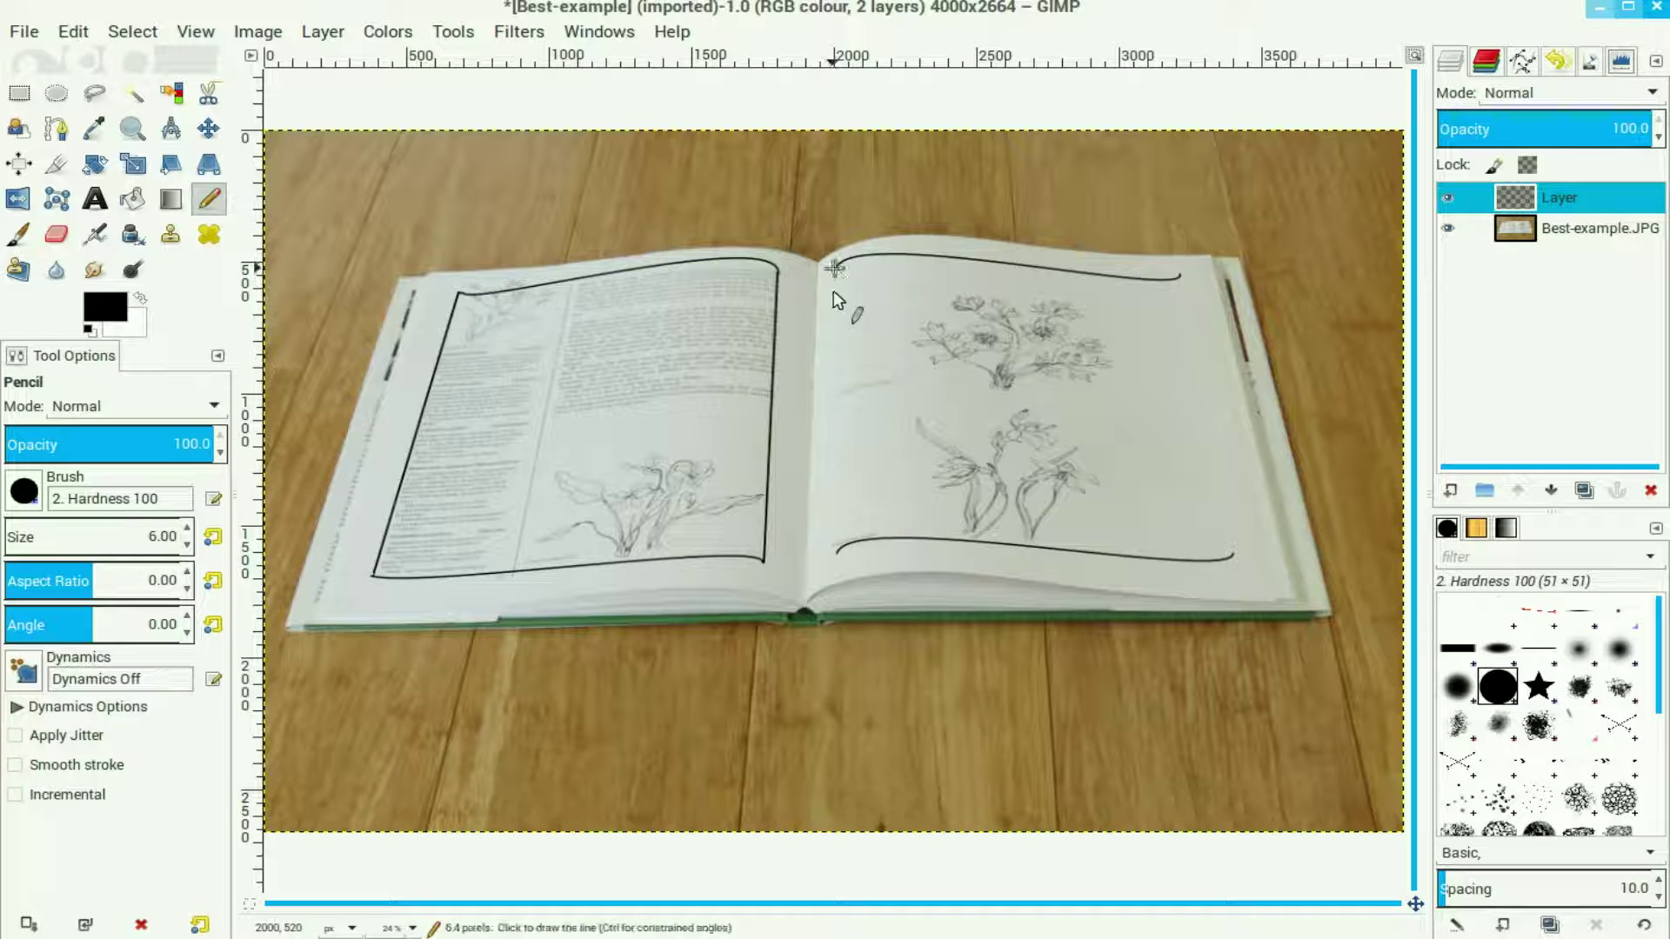
{"action": "left_click", "coordinate": [835, 555], "text": "shift"}
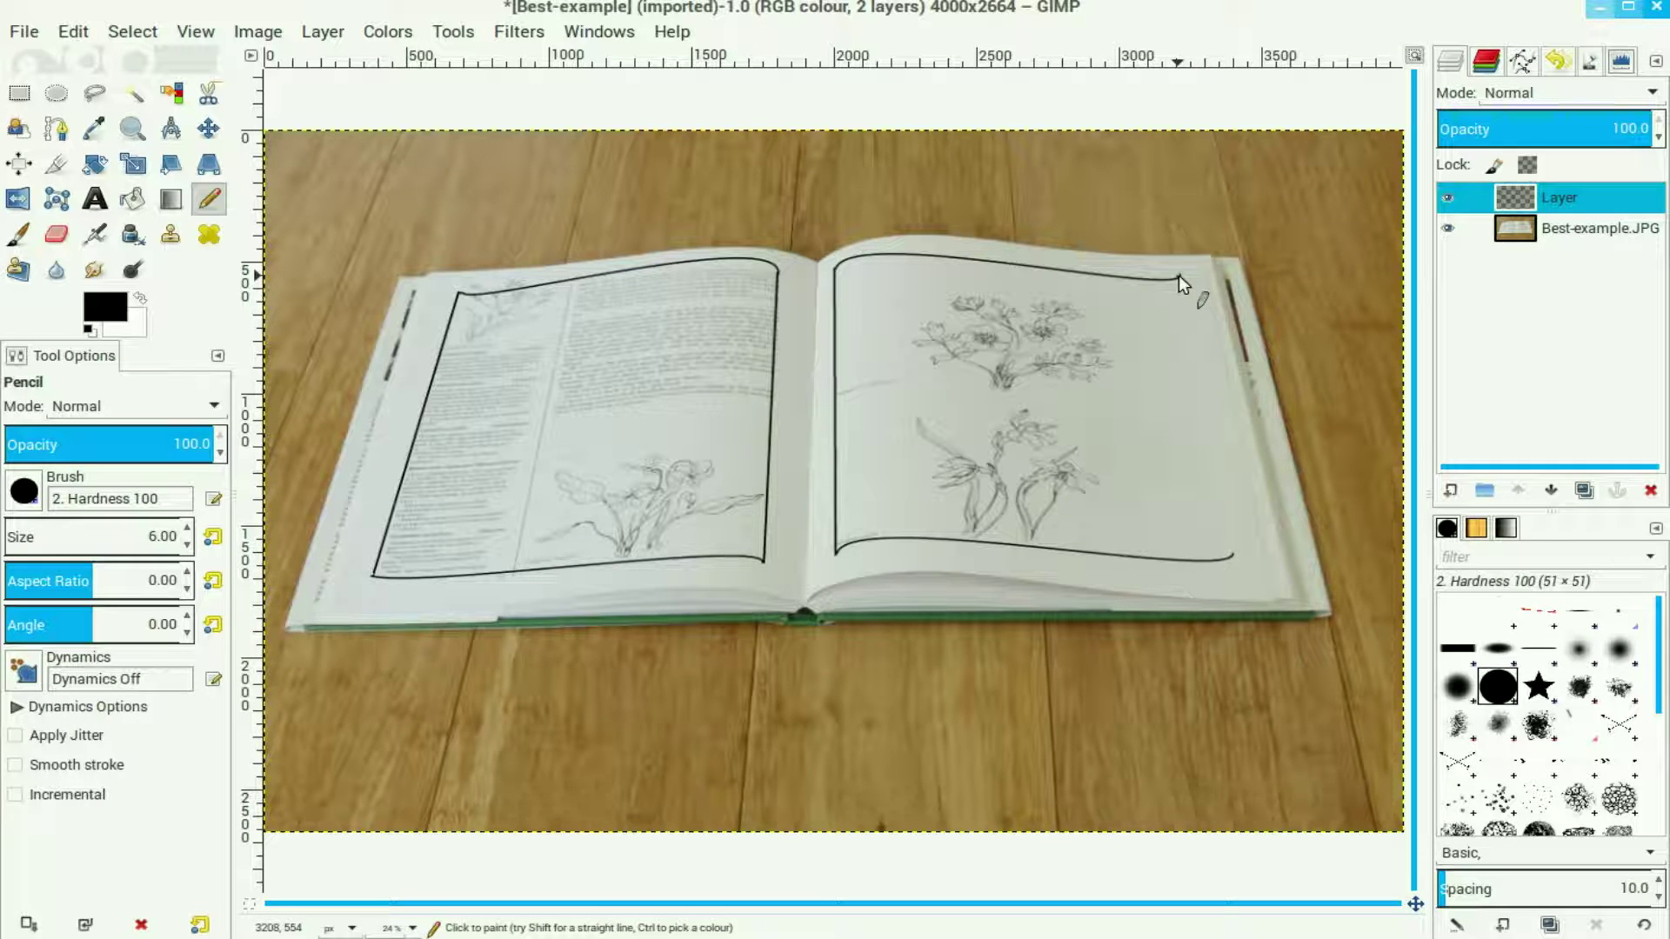
{"action": "left_click", "coordinate": [1233, 555], "text": "shift"}
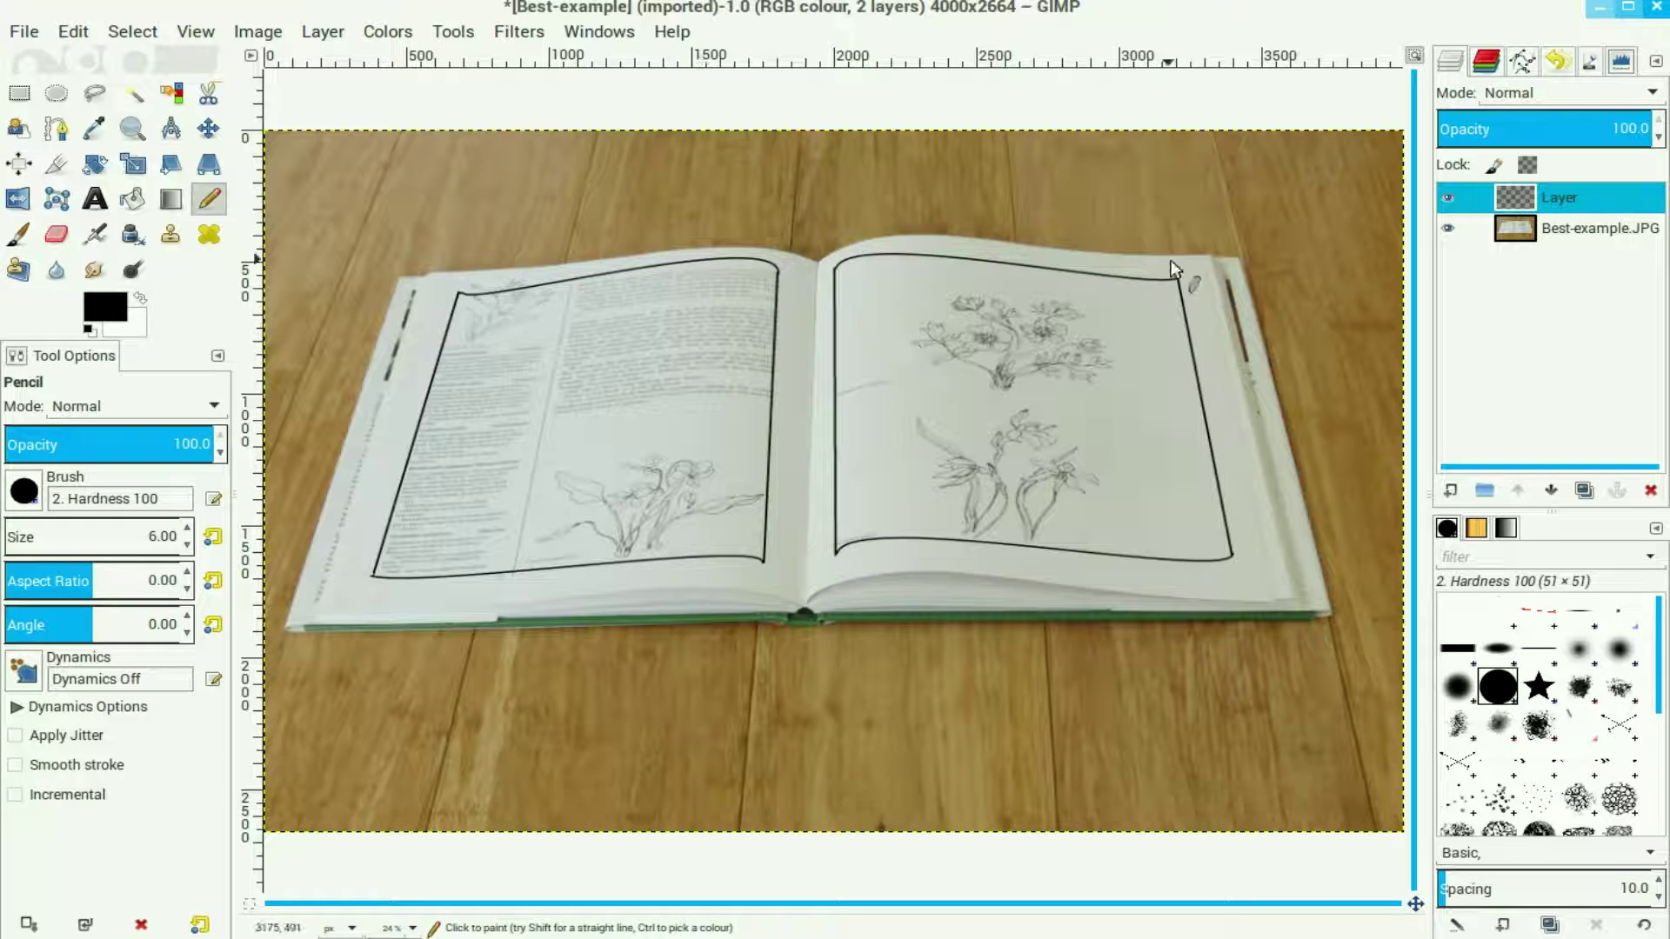
{"action": "left_click", "coordinate": [56, 234]}
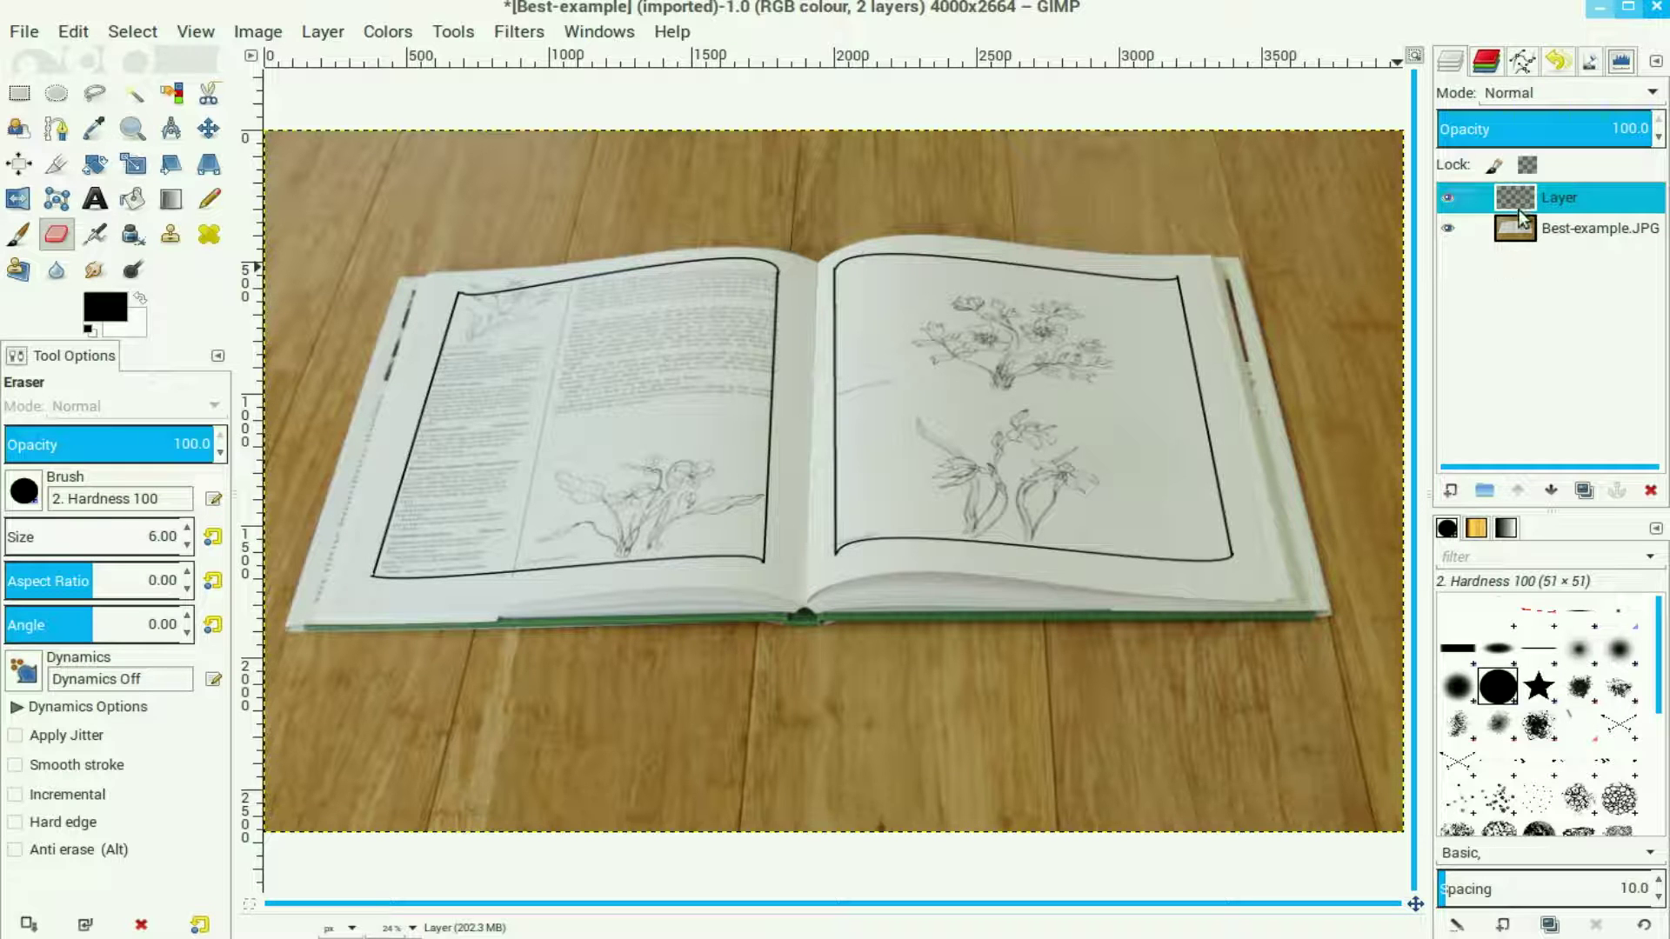
Fuzzy-select the insides of both page frames, adding the second to the first, and delete that area from the Best-example.JPG layer
{"action": "left_click", "coordinate": [134, 96]}
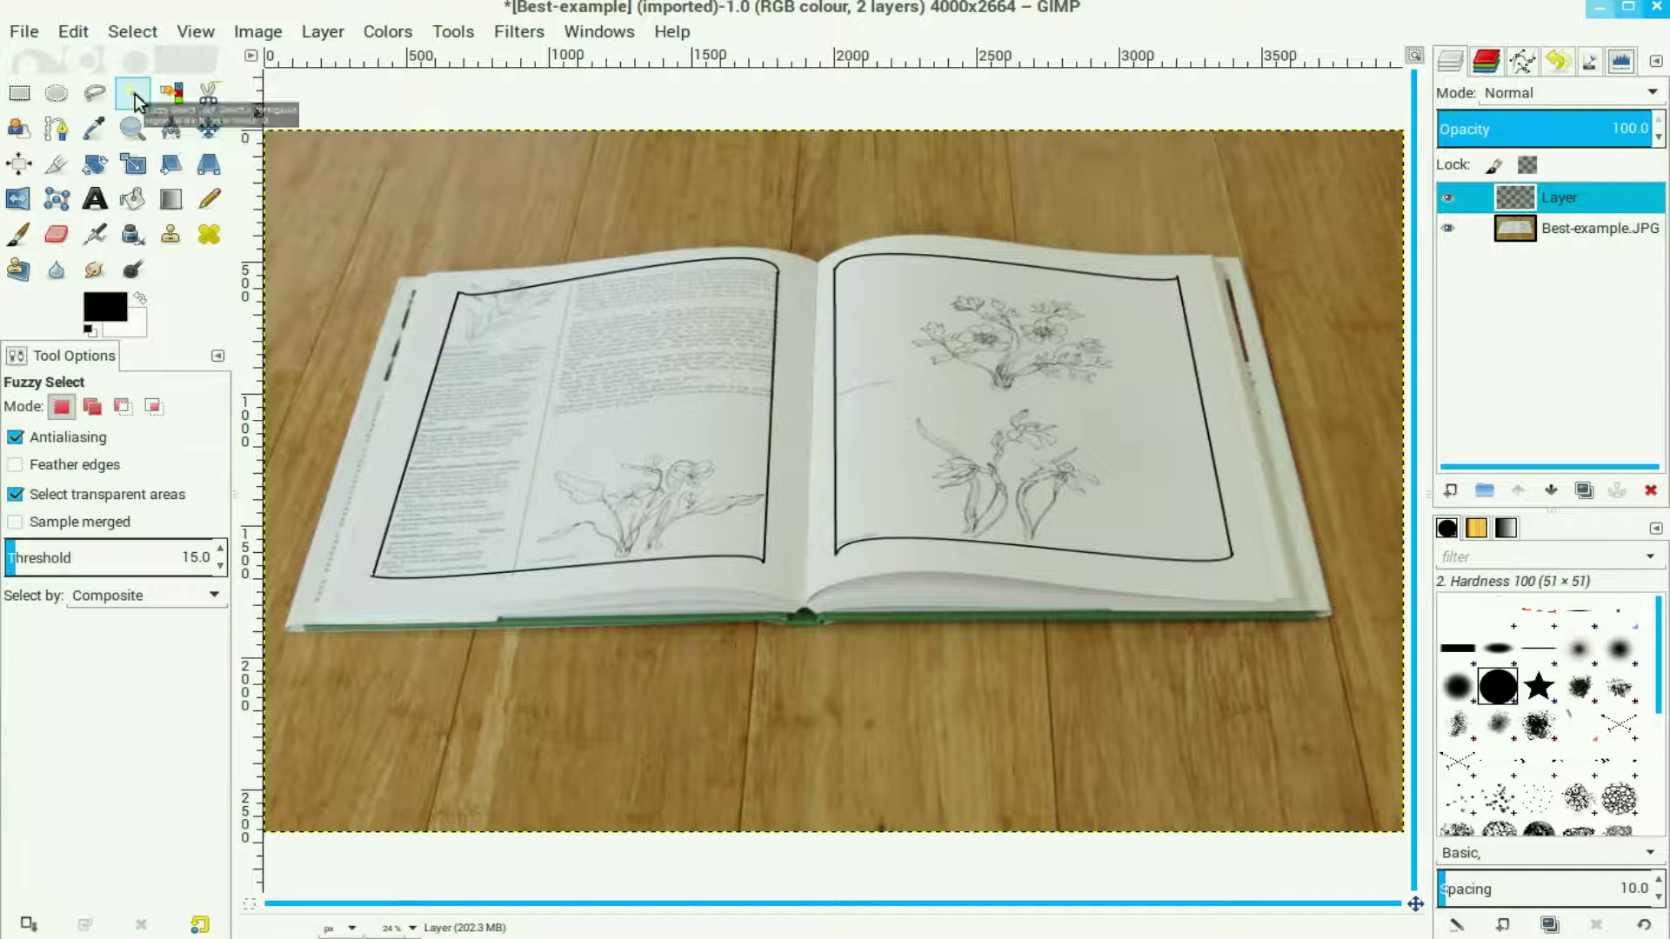
{"action": "left_click", "coordinate": [554, 364]}
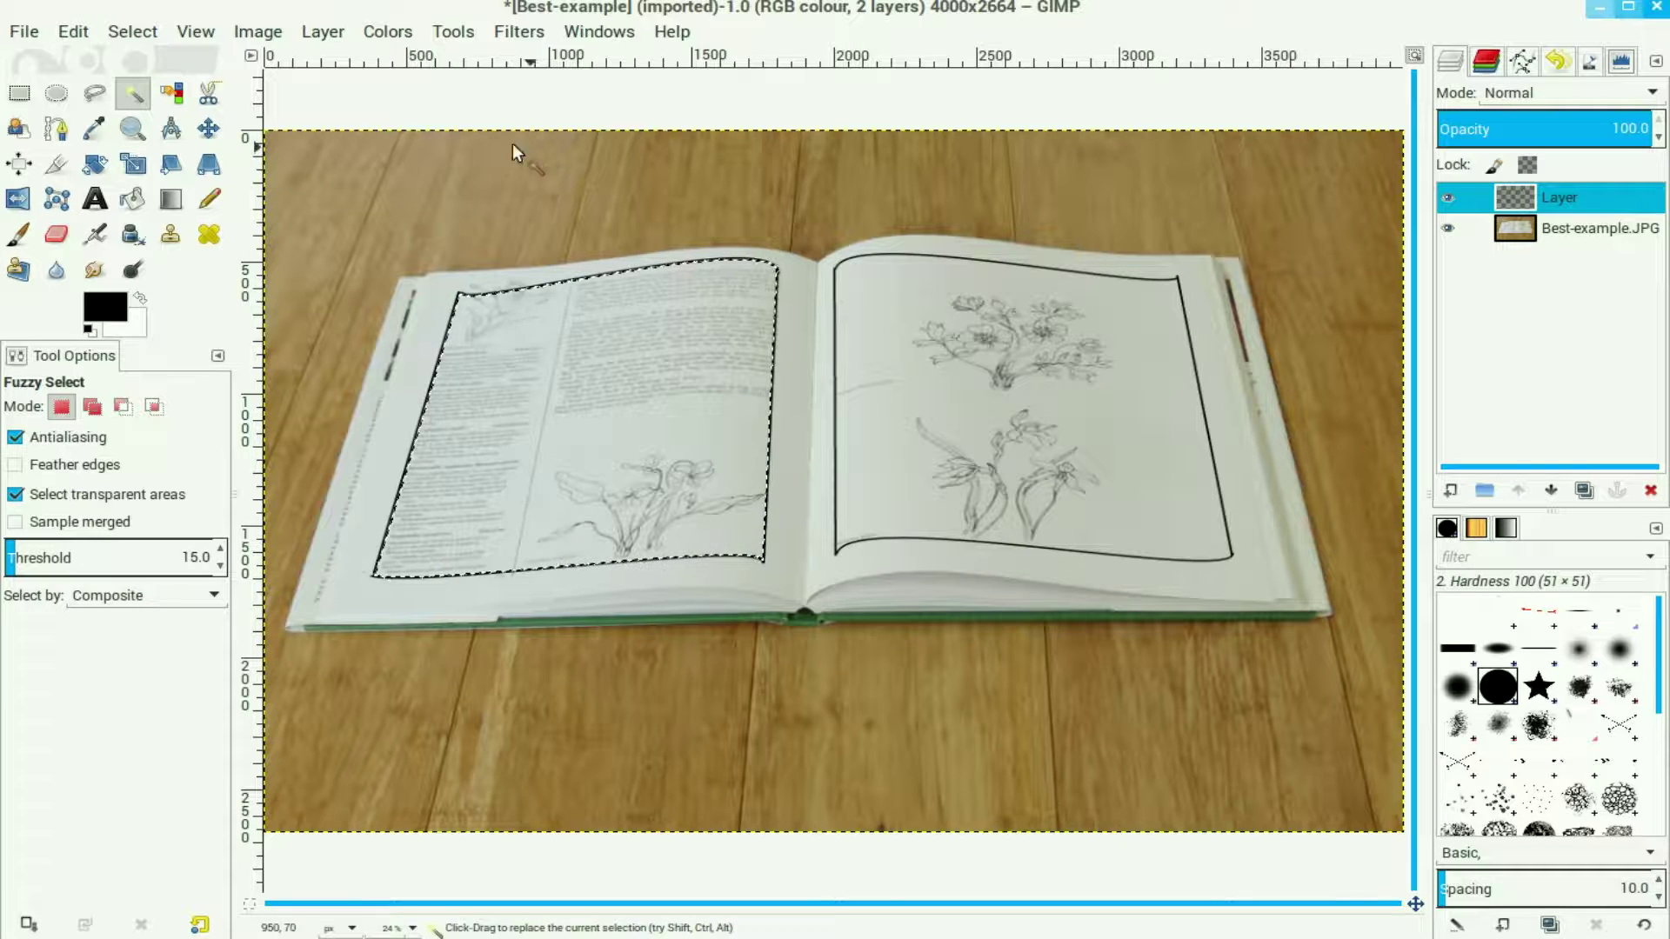
{"action": "left_click", "coordinate": [94, 407]}
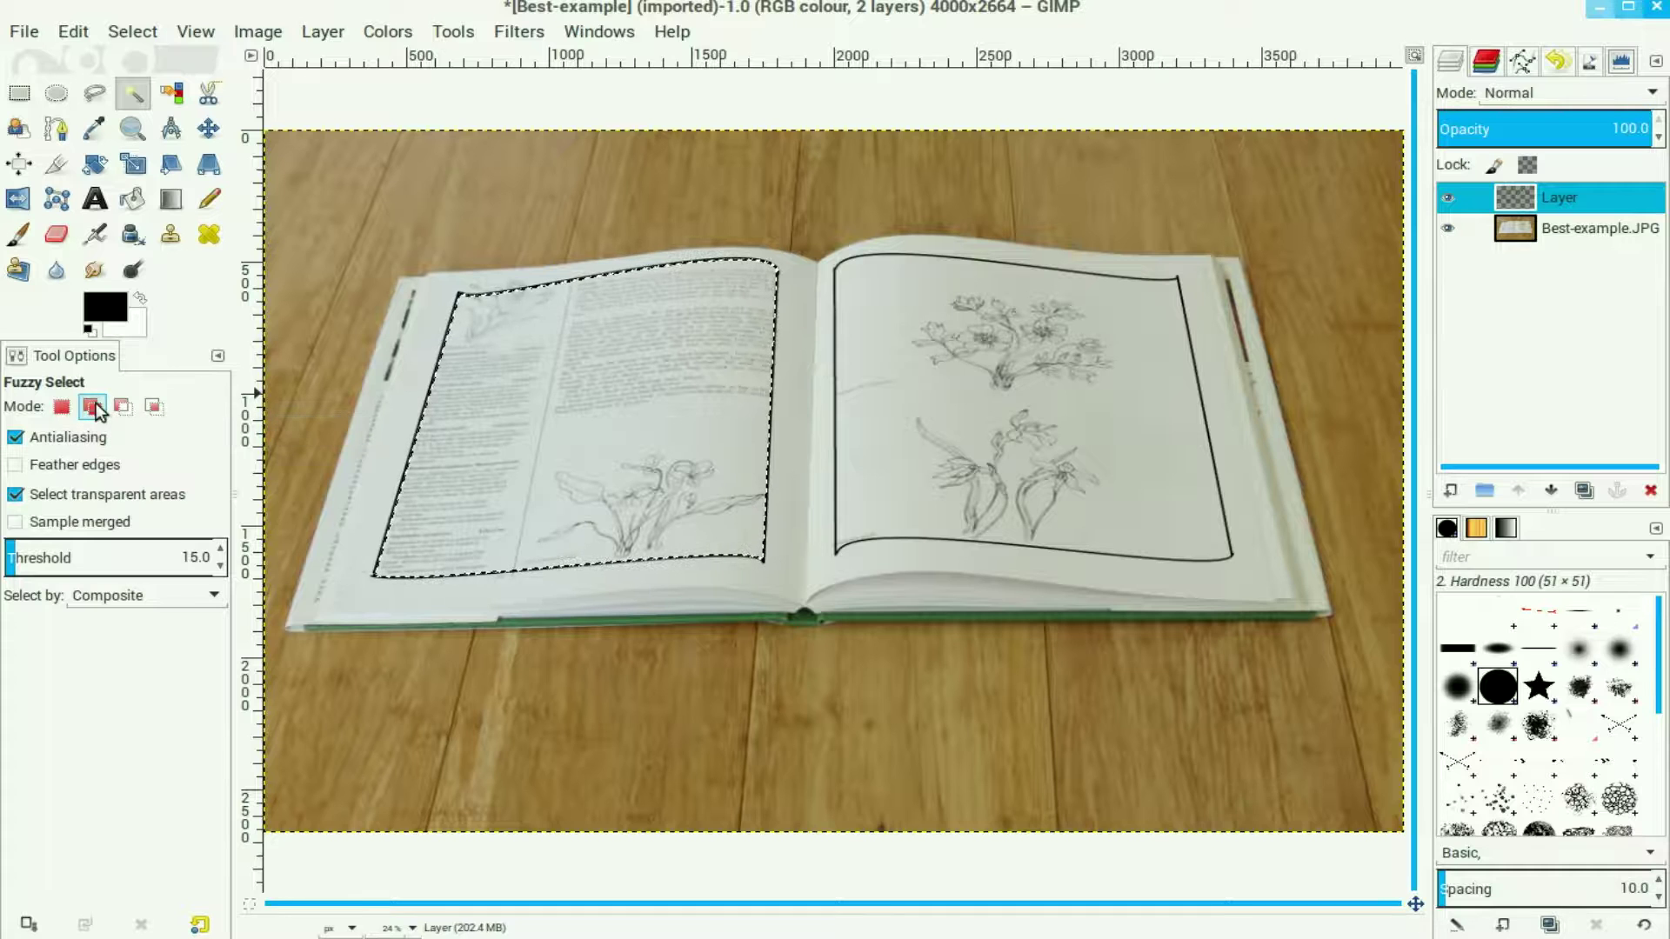
{"action": "left_click", "coordinate": [1020, 331]}
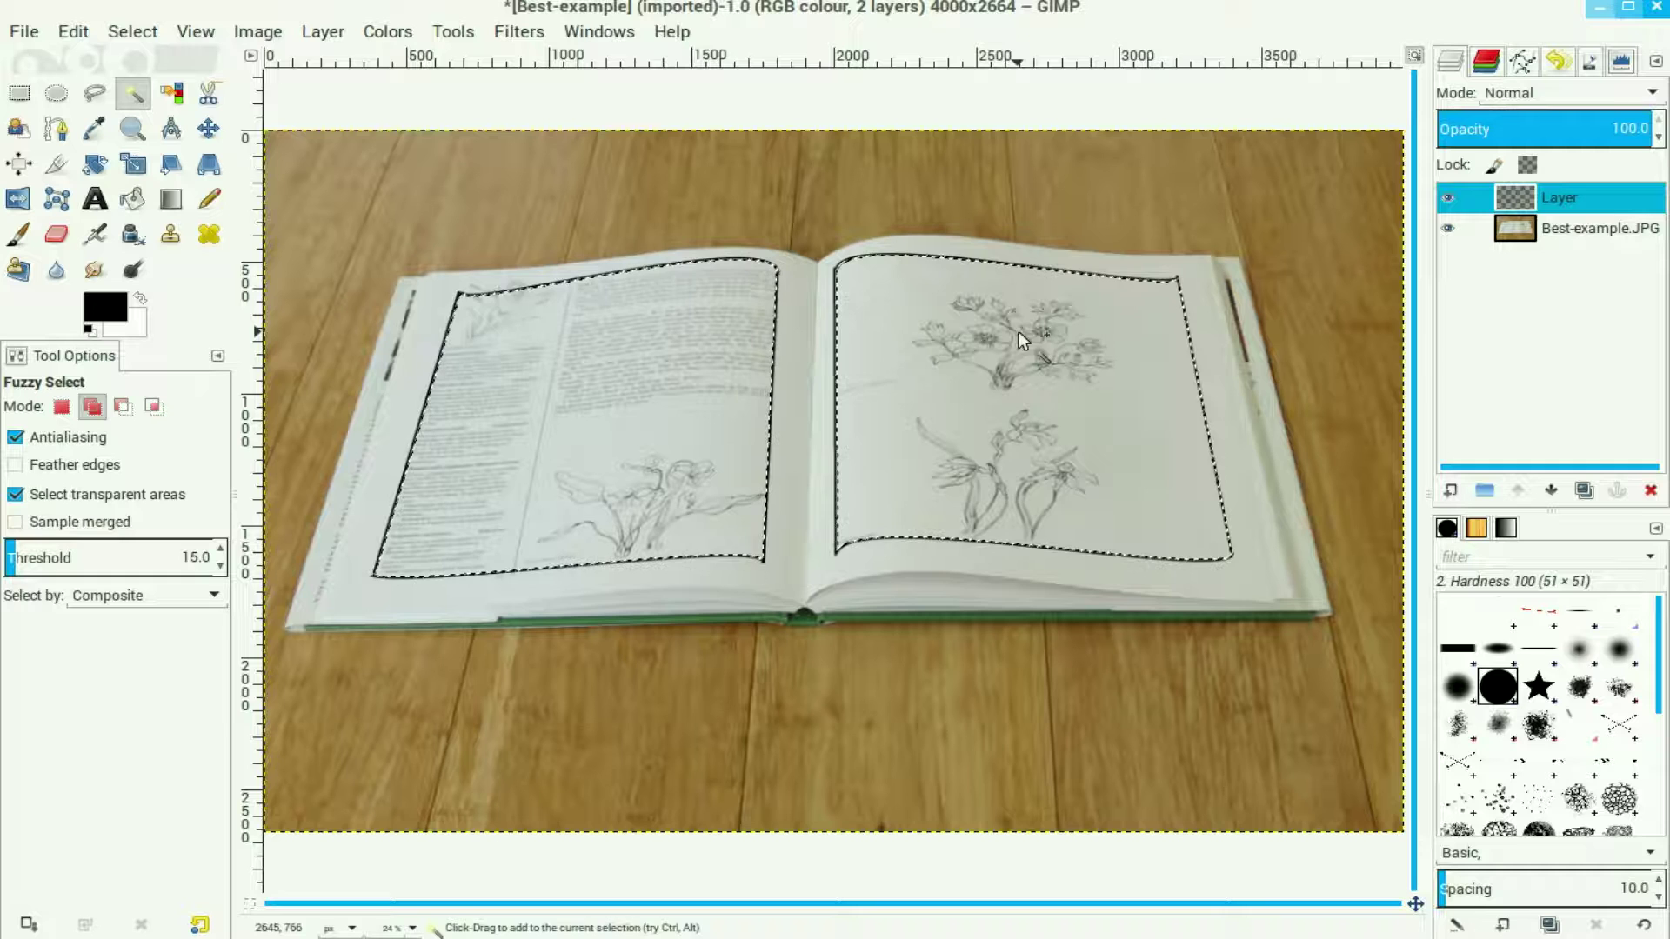
{"action": "left_click", "coordinate": [1552, 230]}
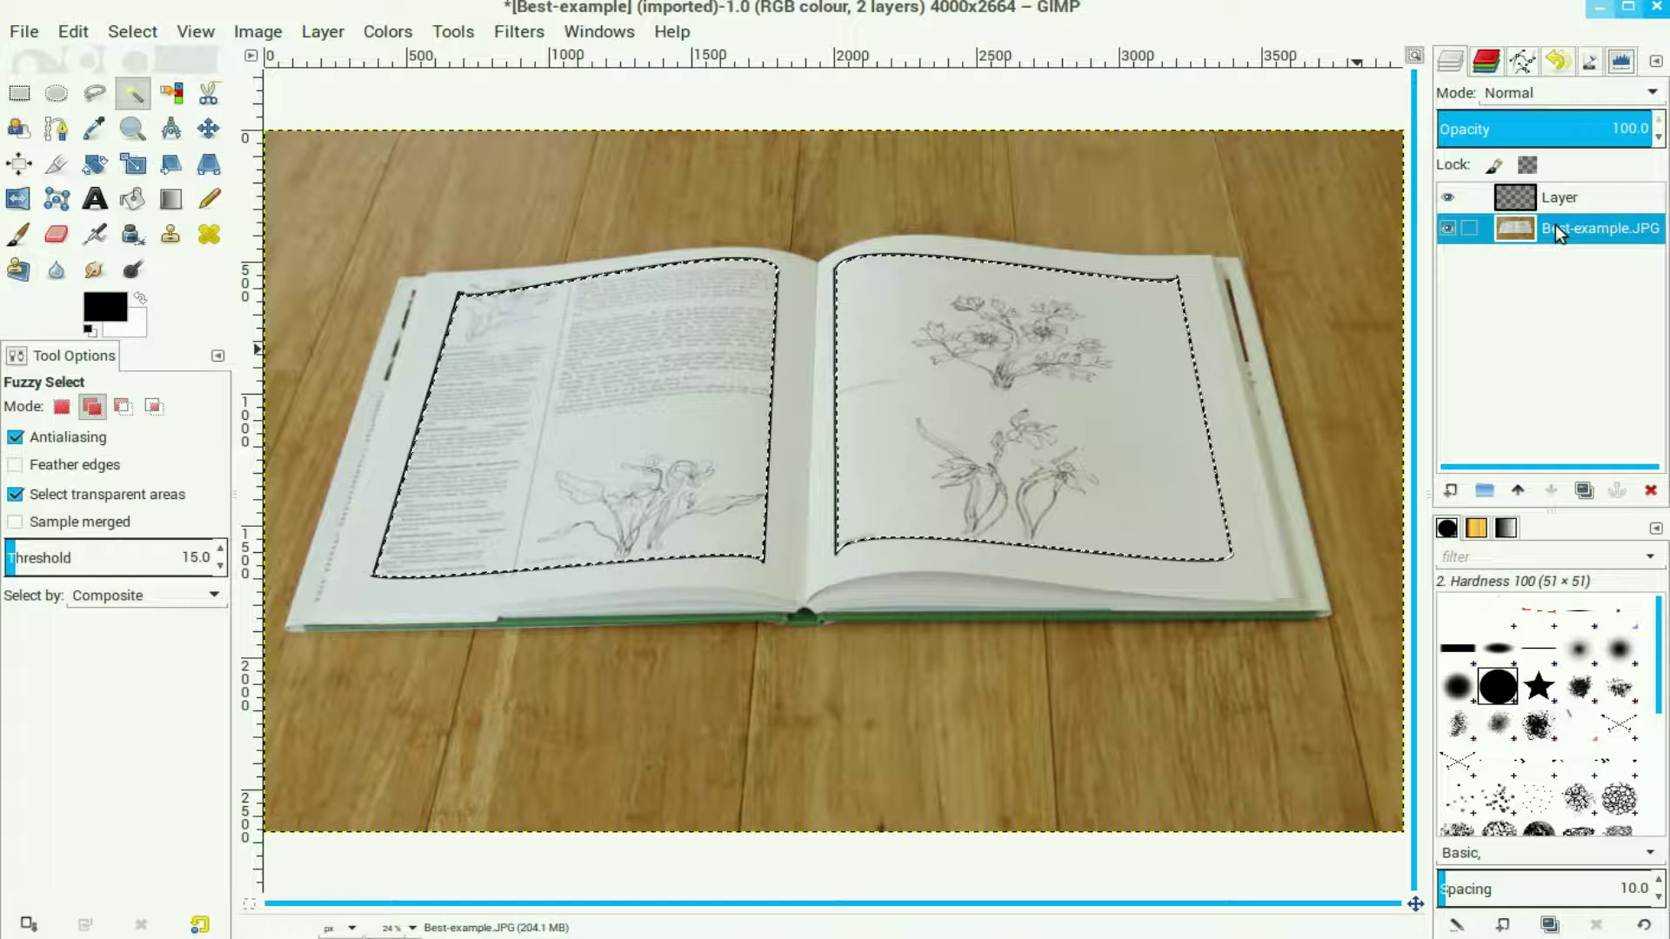
{"action": "key", "text": "Delete"}
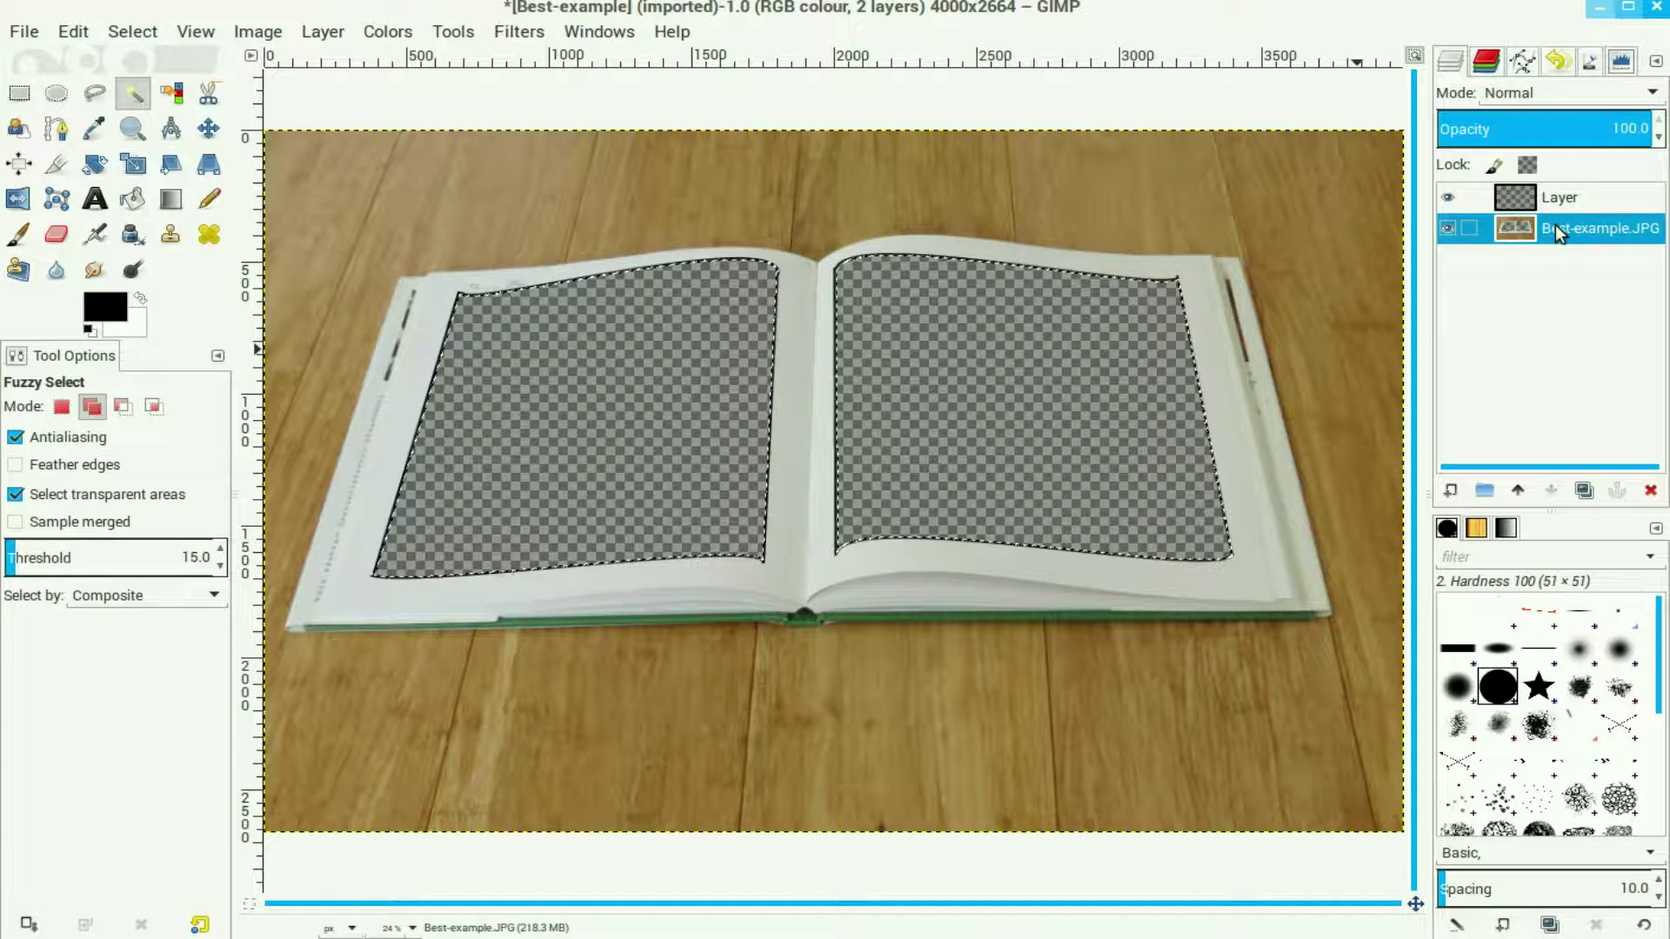
Merge the frame line layer down into the Best-example.JPG layer
{"action": "left_click", "coordinate": [1519, 196]}
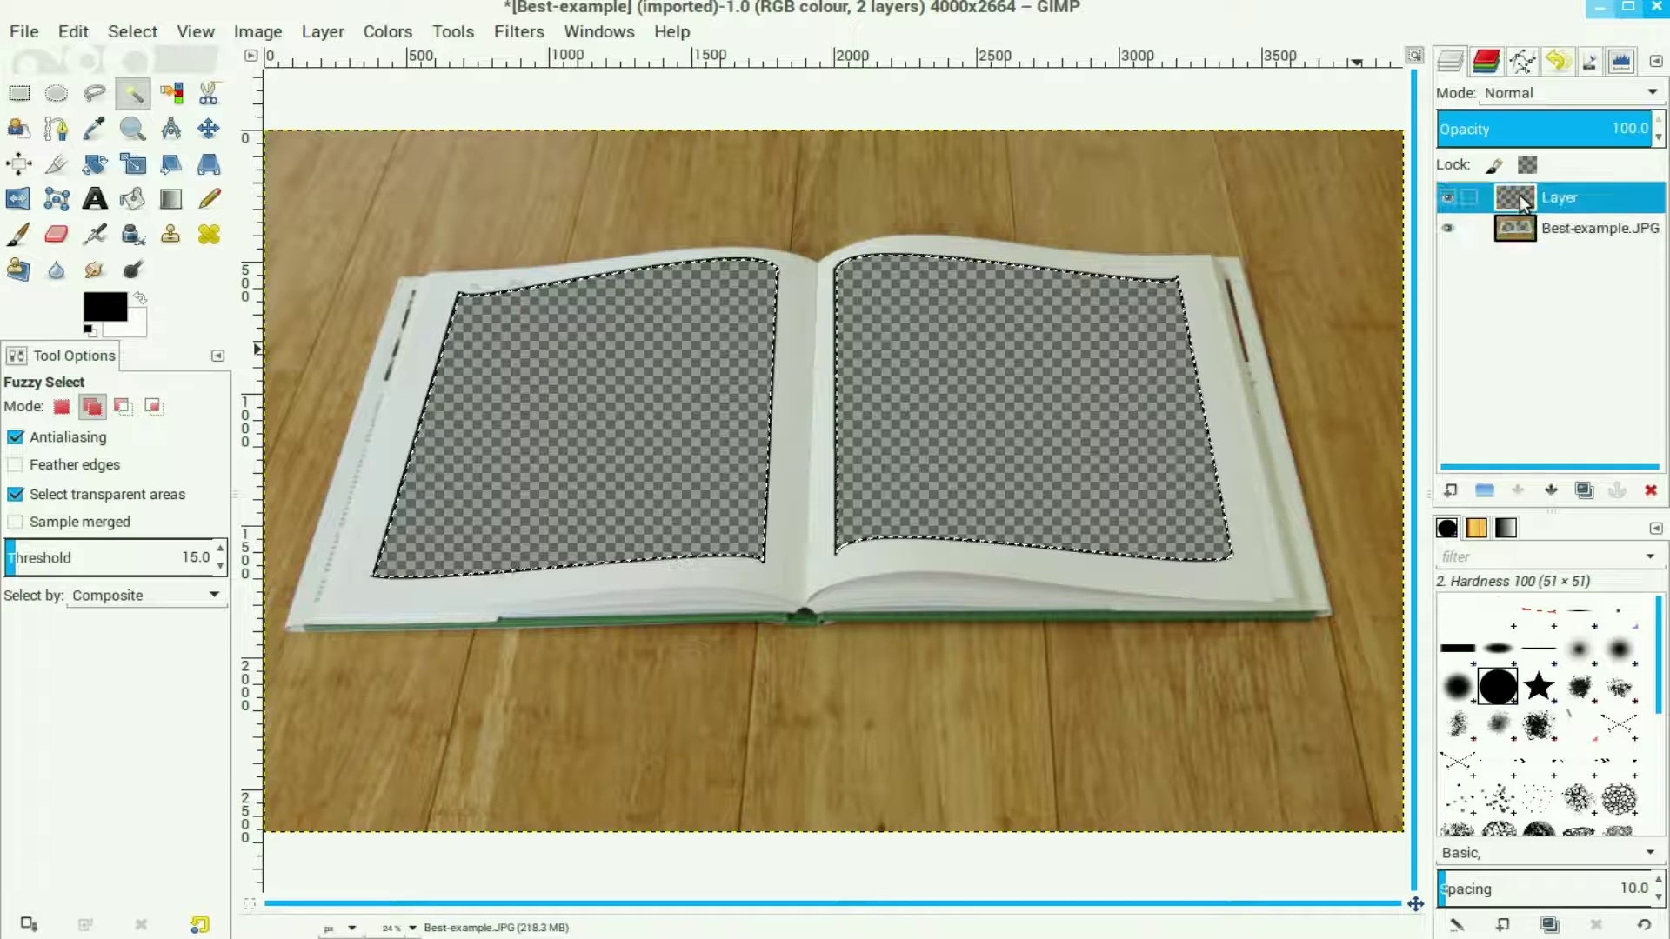
{"action": "right_click", "coordinate": [1520, 198]}
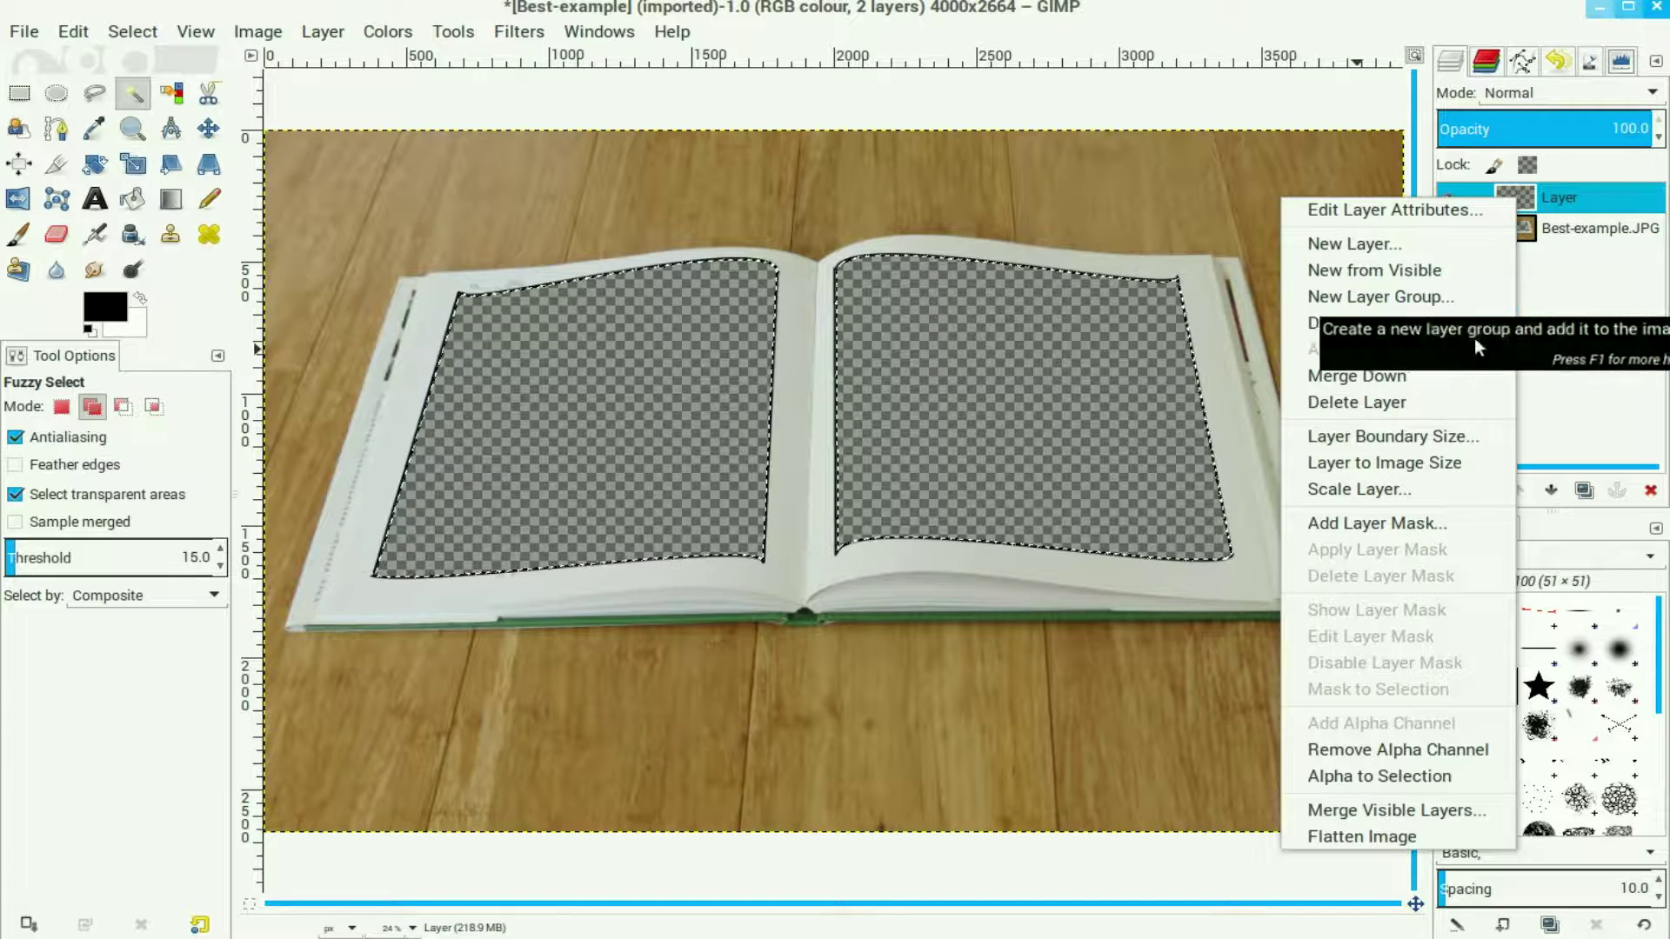
{"action": "left_click", "coordinate": [1474, 369]}
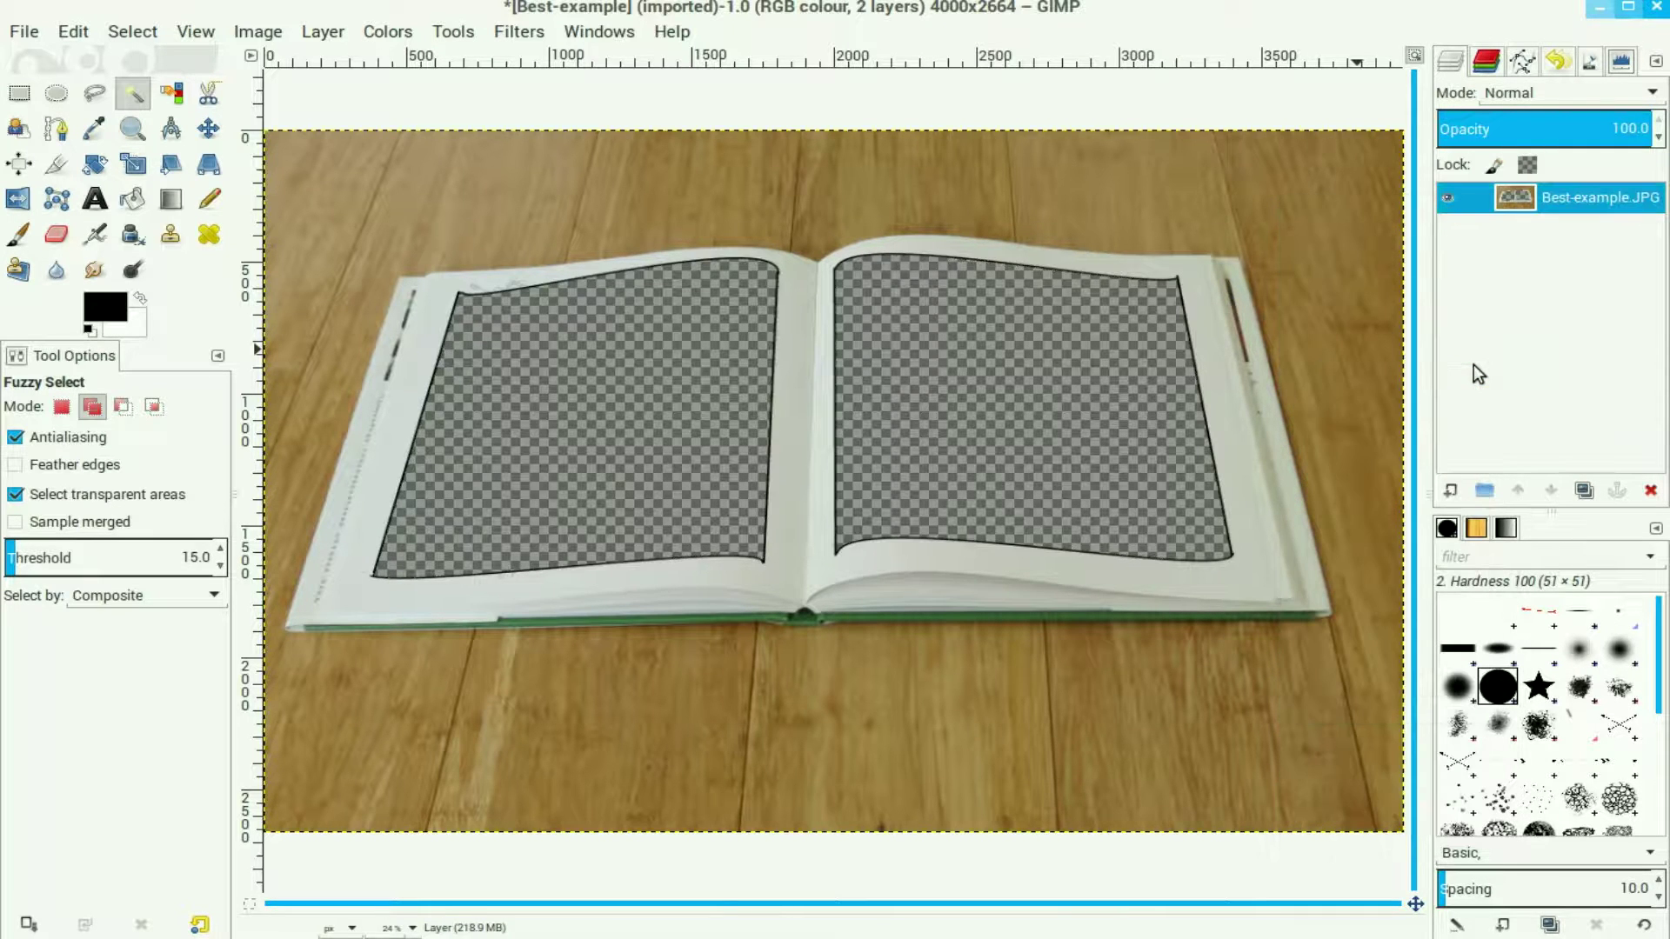
Open Ava_01.JPG as a new layer above the book and clear the selection
{"action": "left_click", "coordinate": [26, 35]}
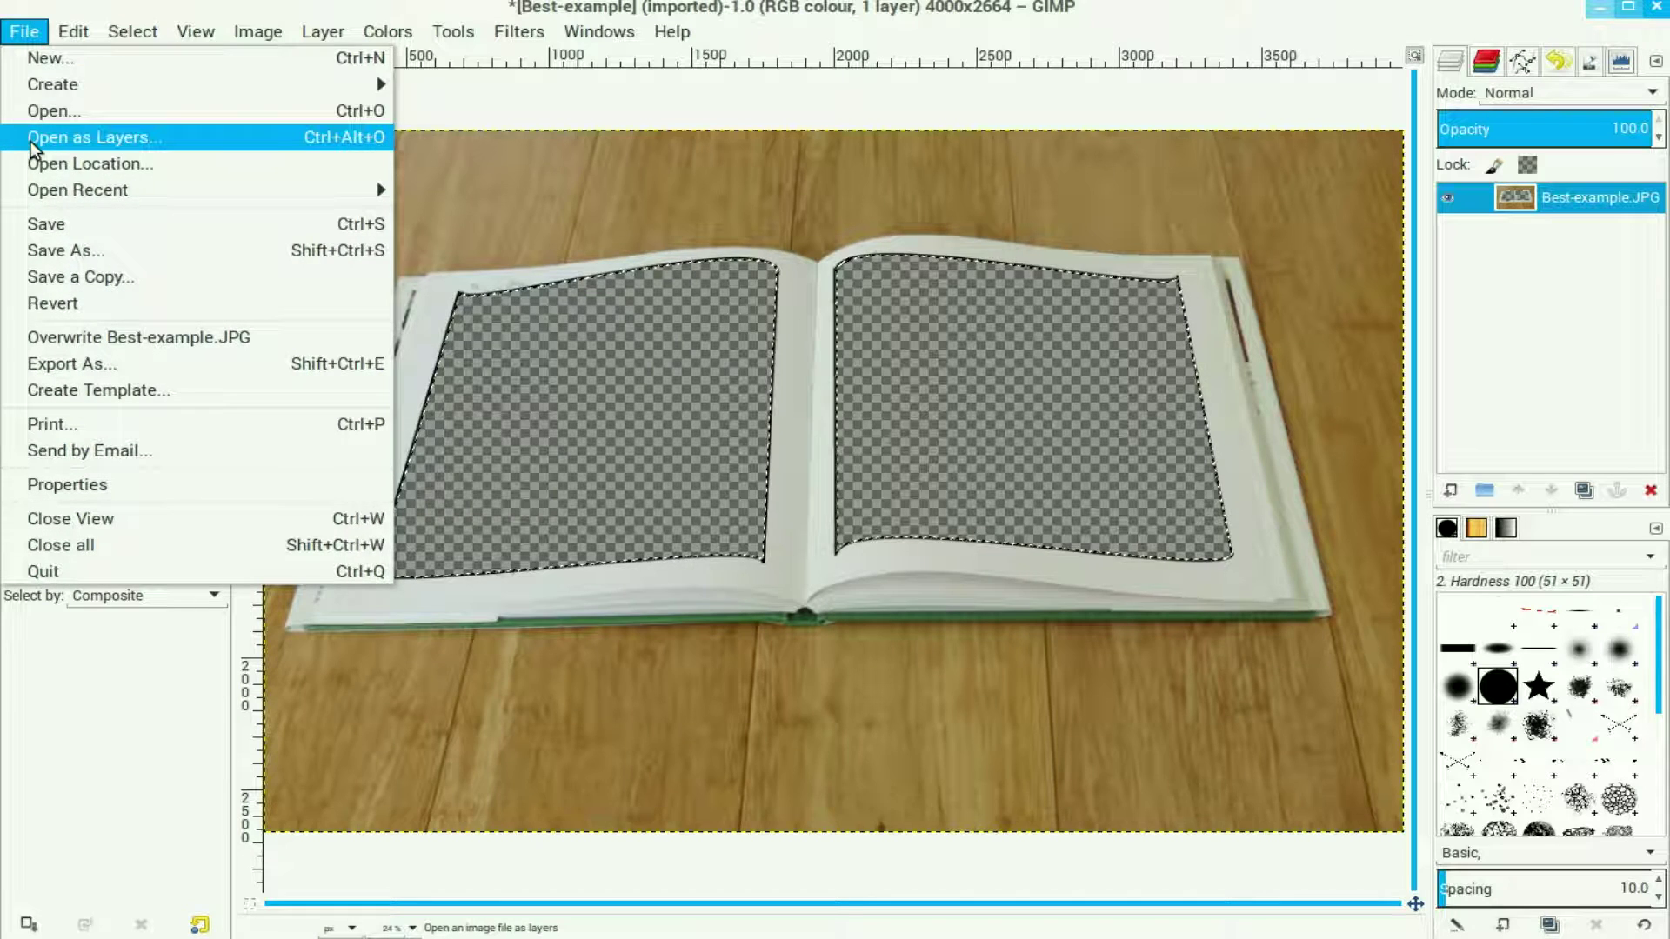
{"action": "left_click", "coordinate": [33, 148]}
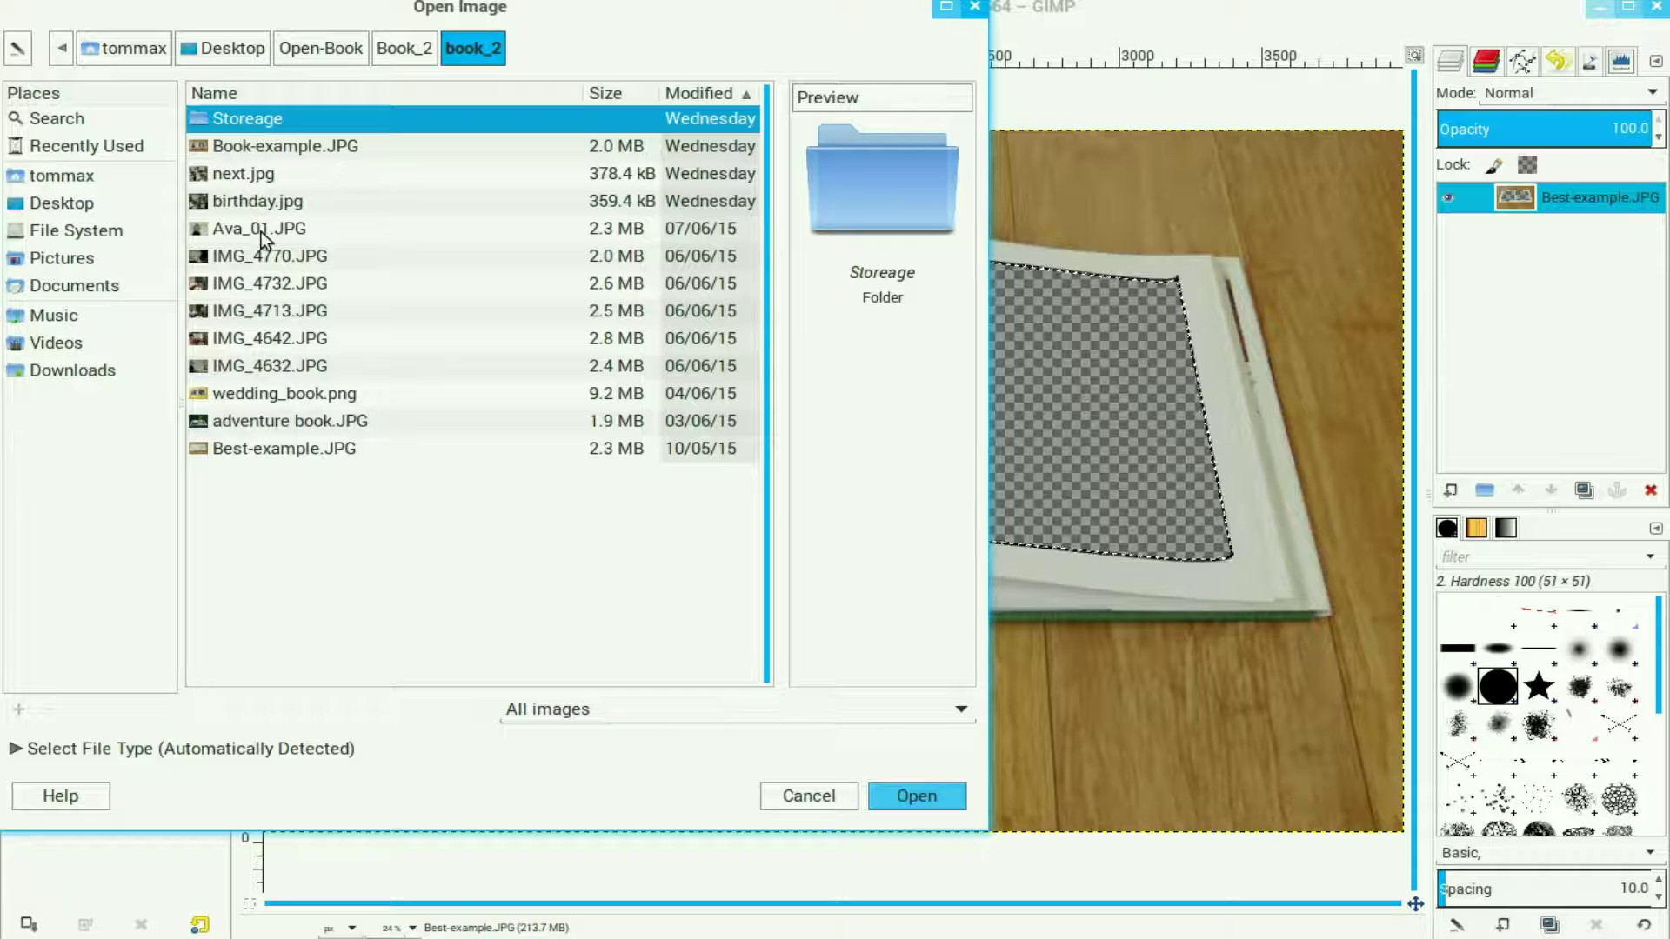
{"action": "left_click", "coordinate": [263, 234]}
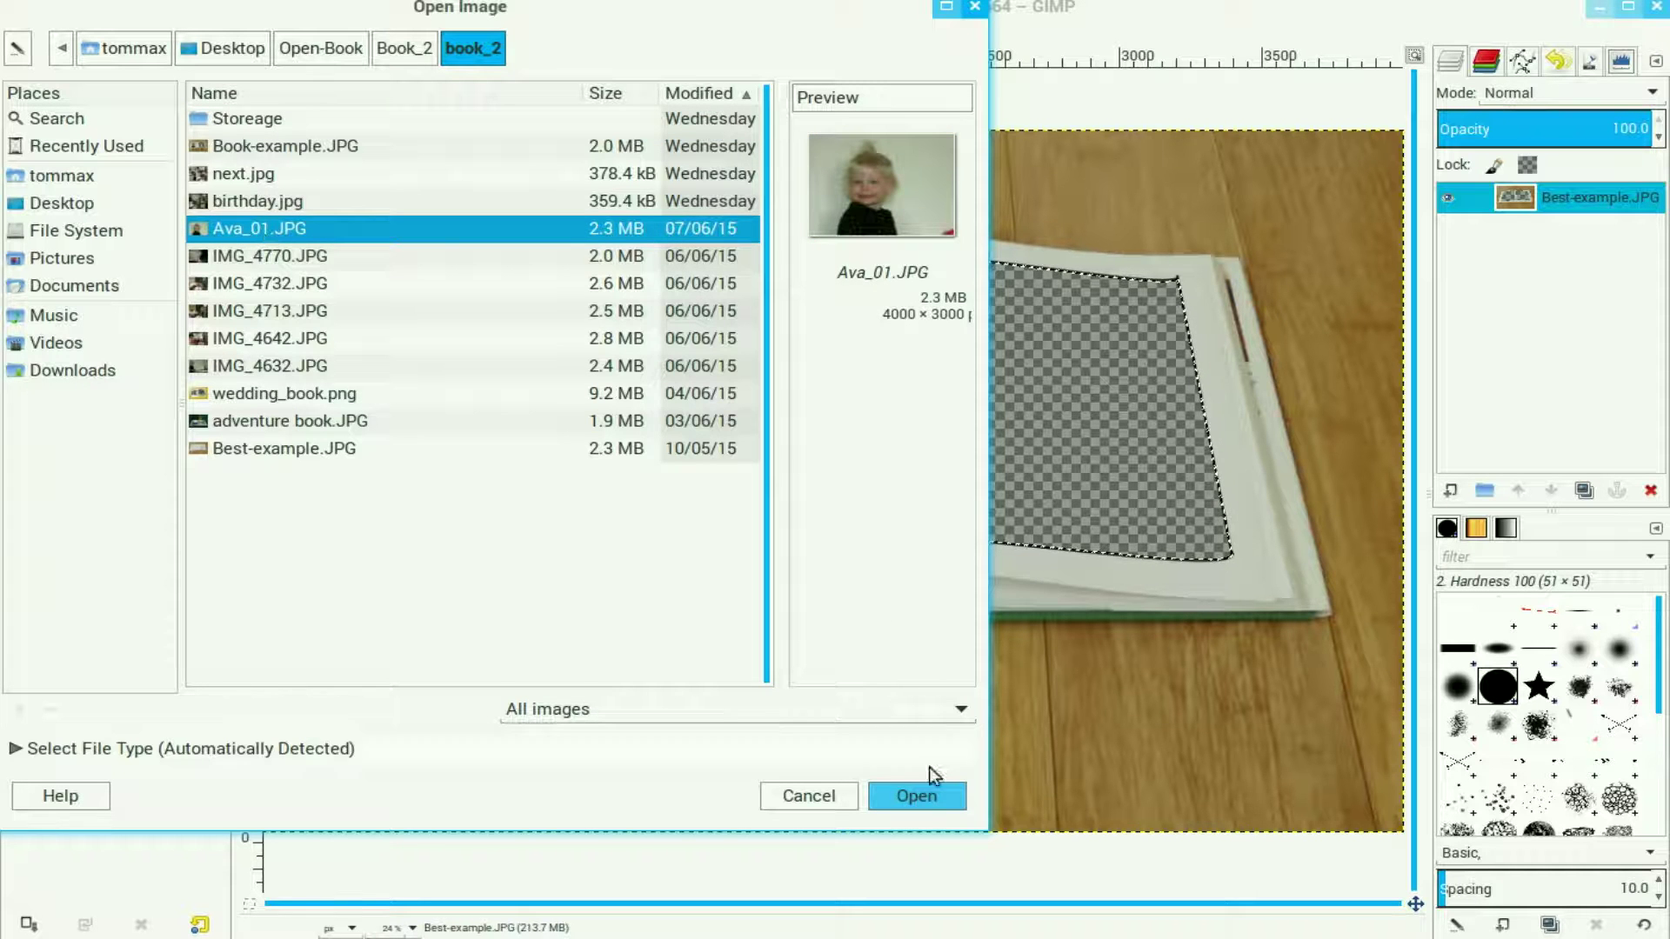
{"action": "left_click", "coordinate": [925, 797]}
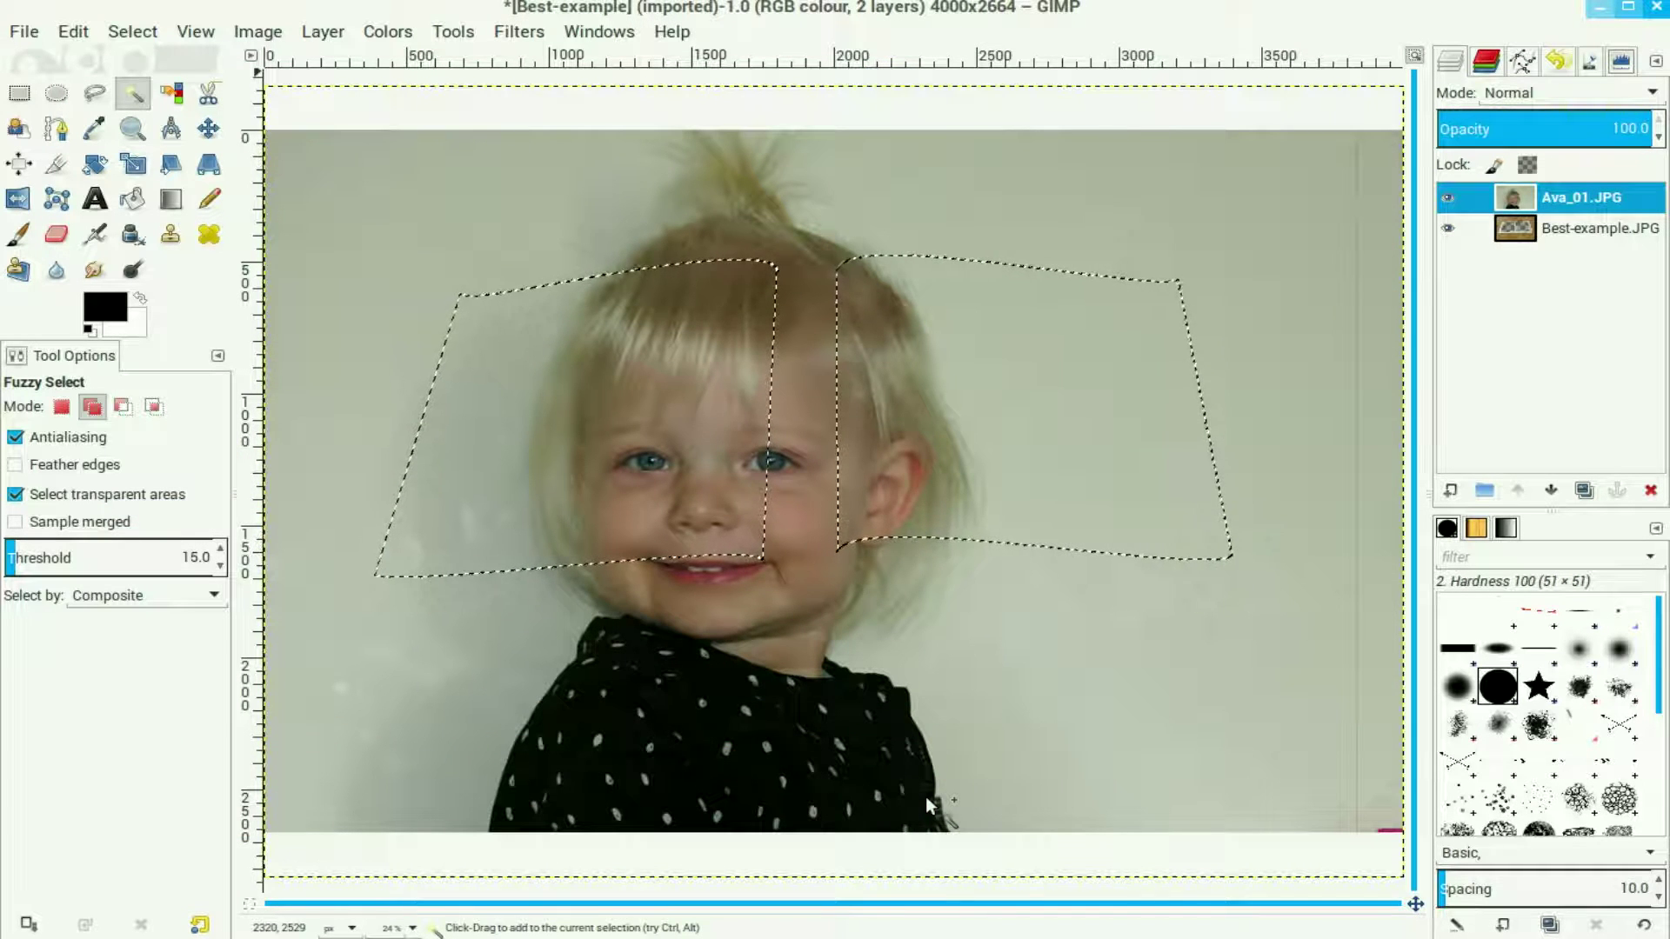
{"action": "left_click", "coordinate": [131, 29]}
{"action": "left_click", "coordinate": [165, 88]}
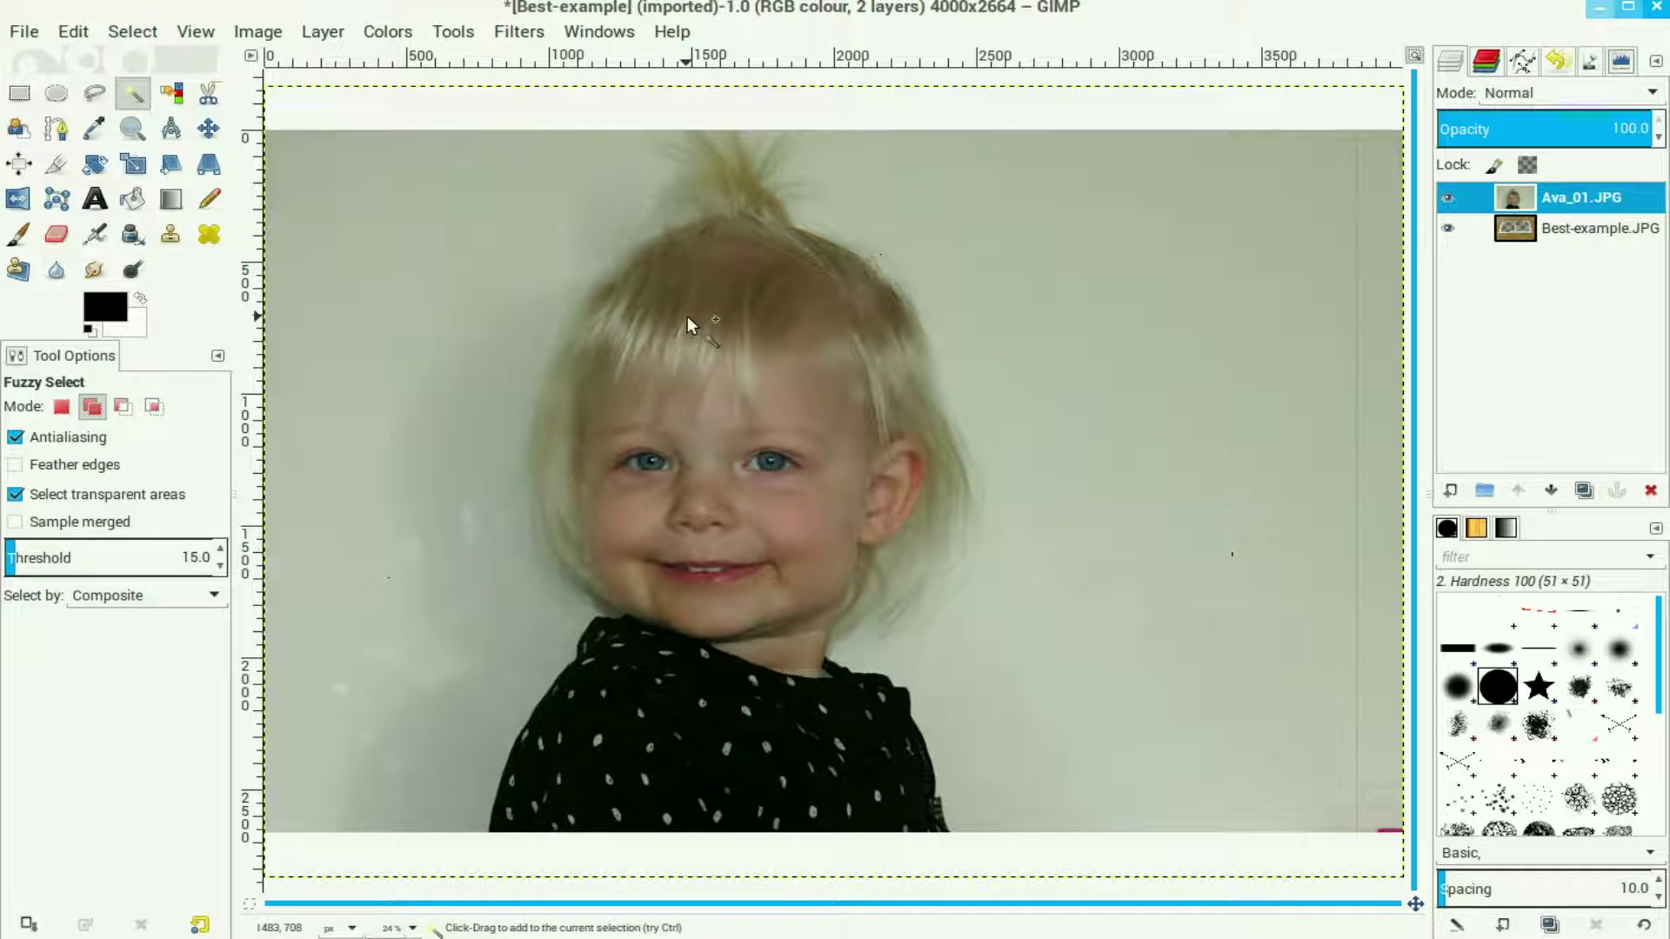
Scale the Ava_01.JPG layer down to 1272 × 954 px with its aspect ratio kept
{"action": "left_click", "coordinate": [134, 167]}
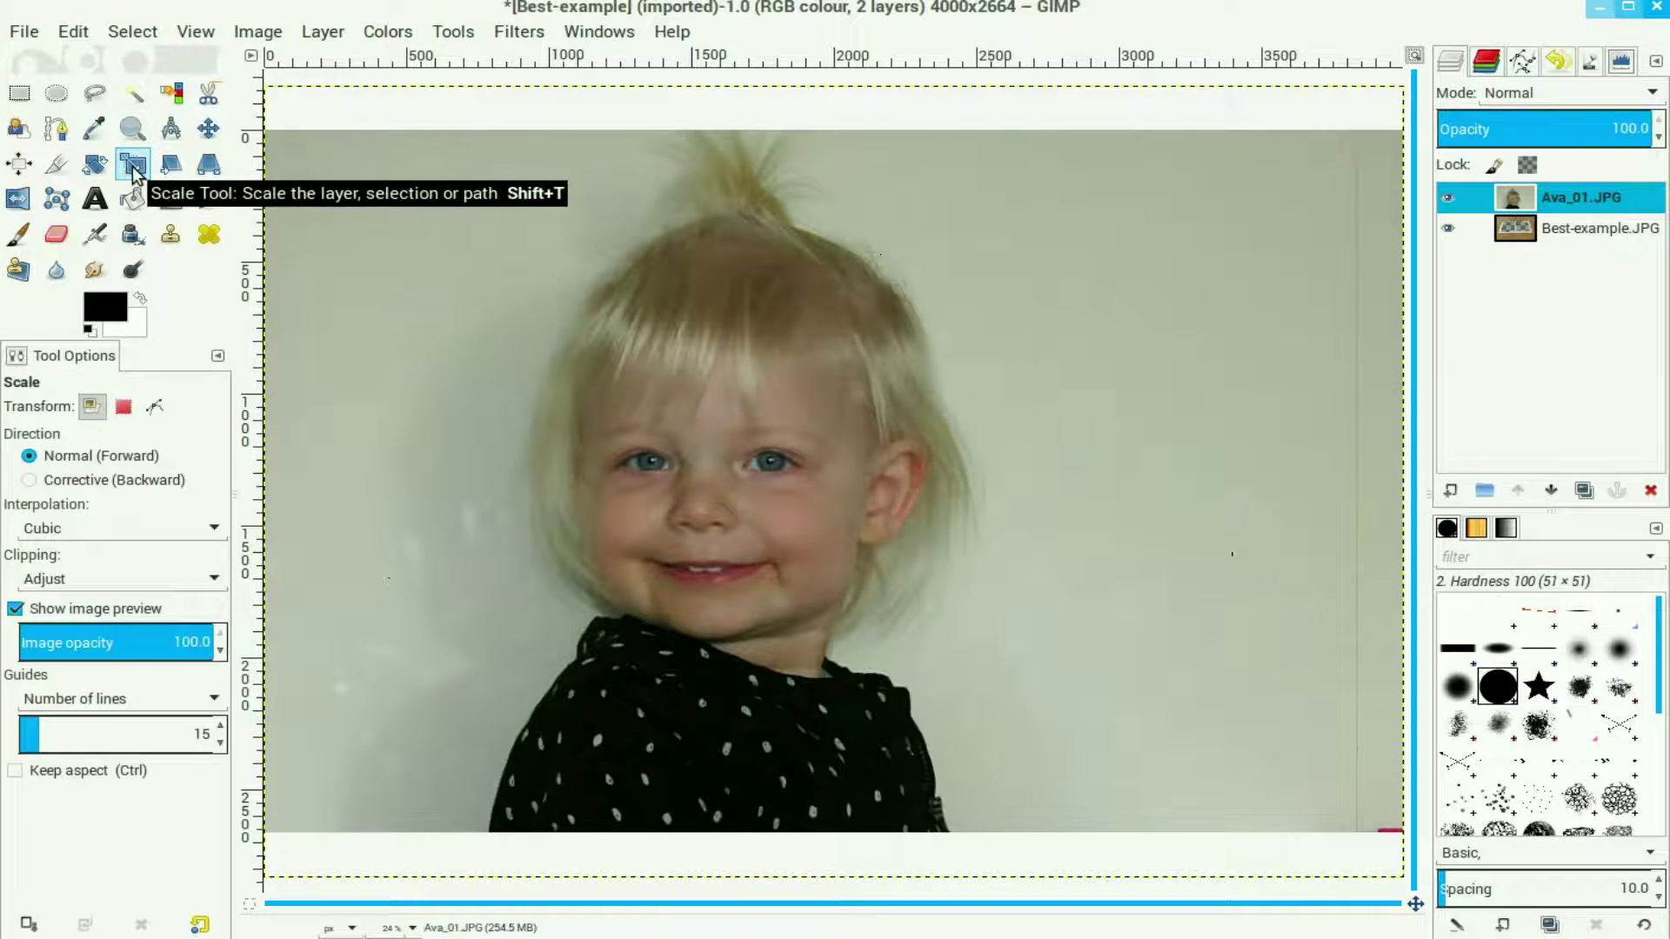
{"action": "left_click", "coordinate": [24, 783]}
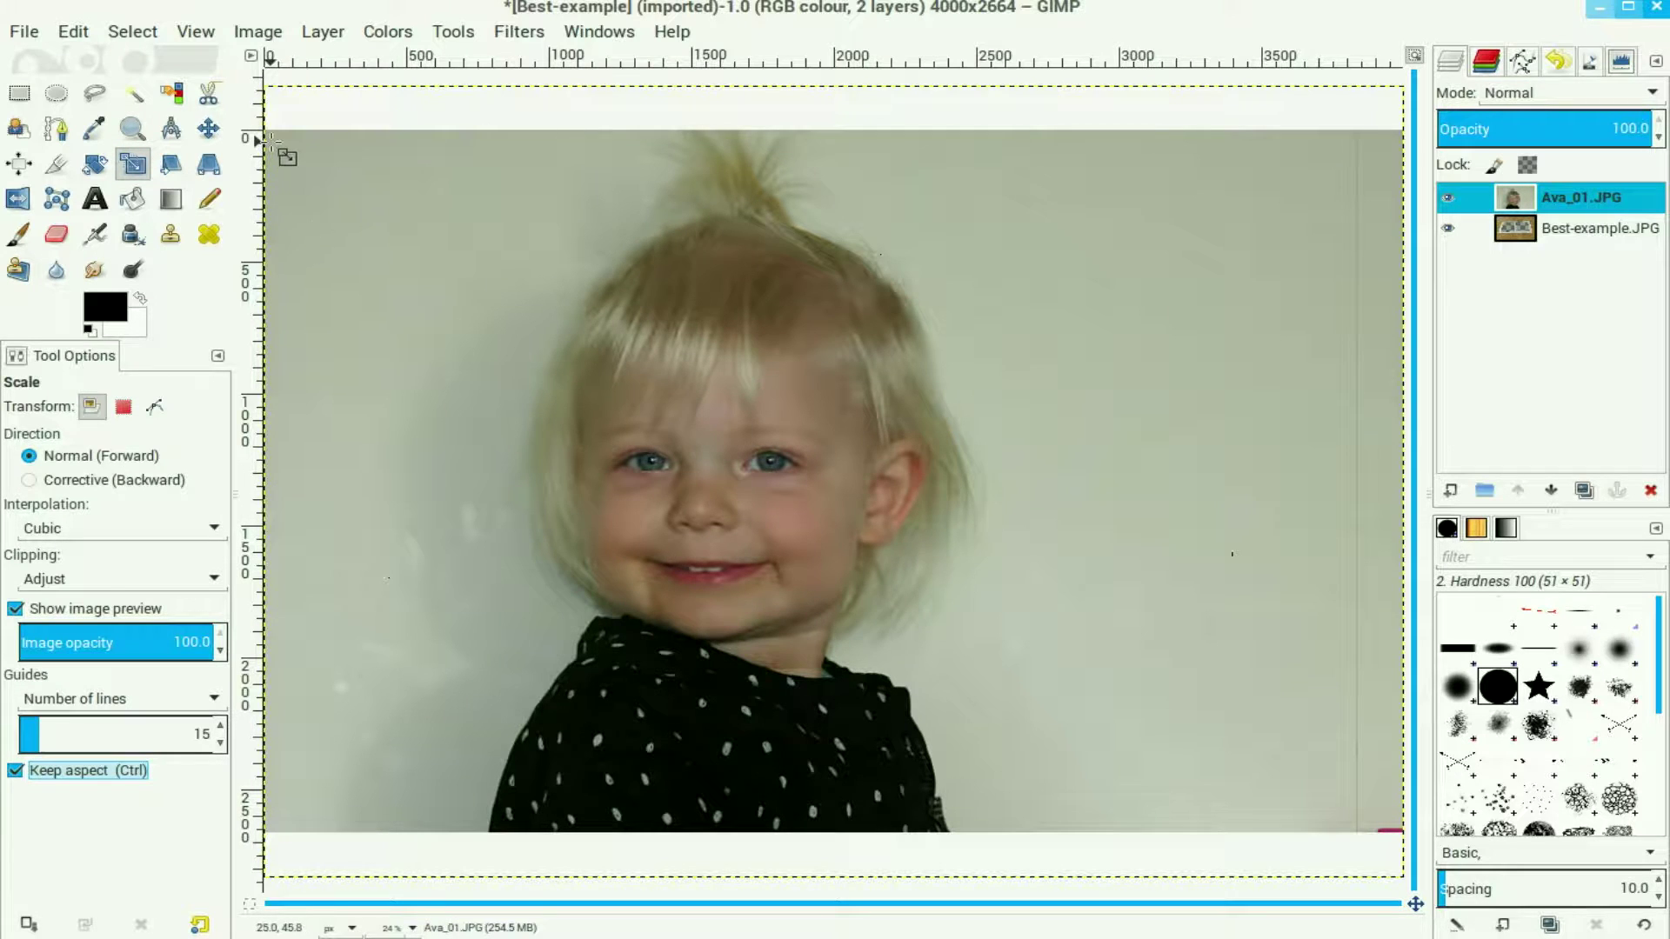
{"action": "left_click", "coordinate": [272, 139]}
{"action": "left_click_drag", "start_coordinate": [272, 139], "coordinate": [865, 680]}
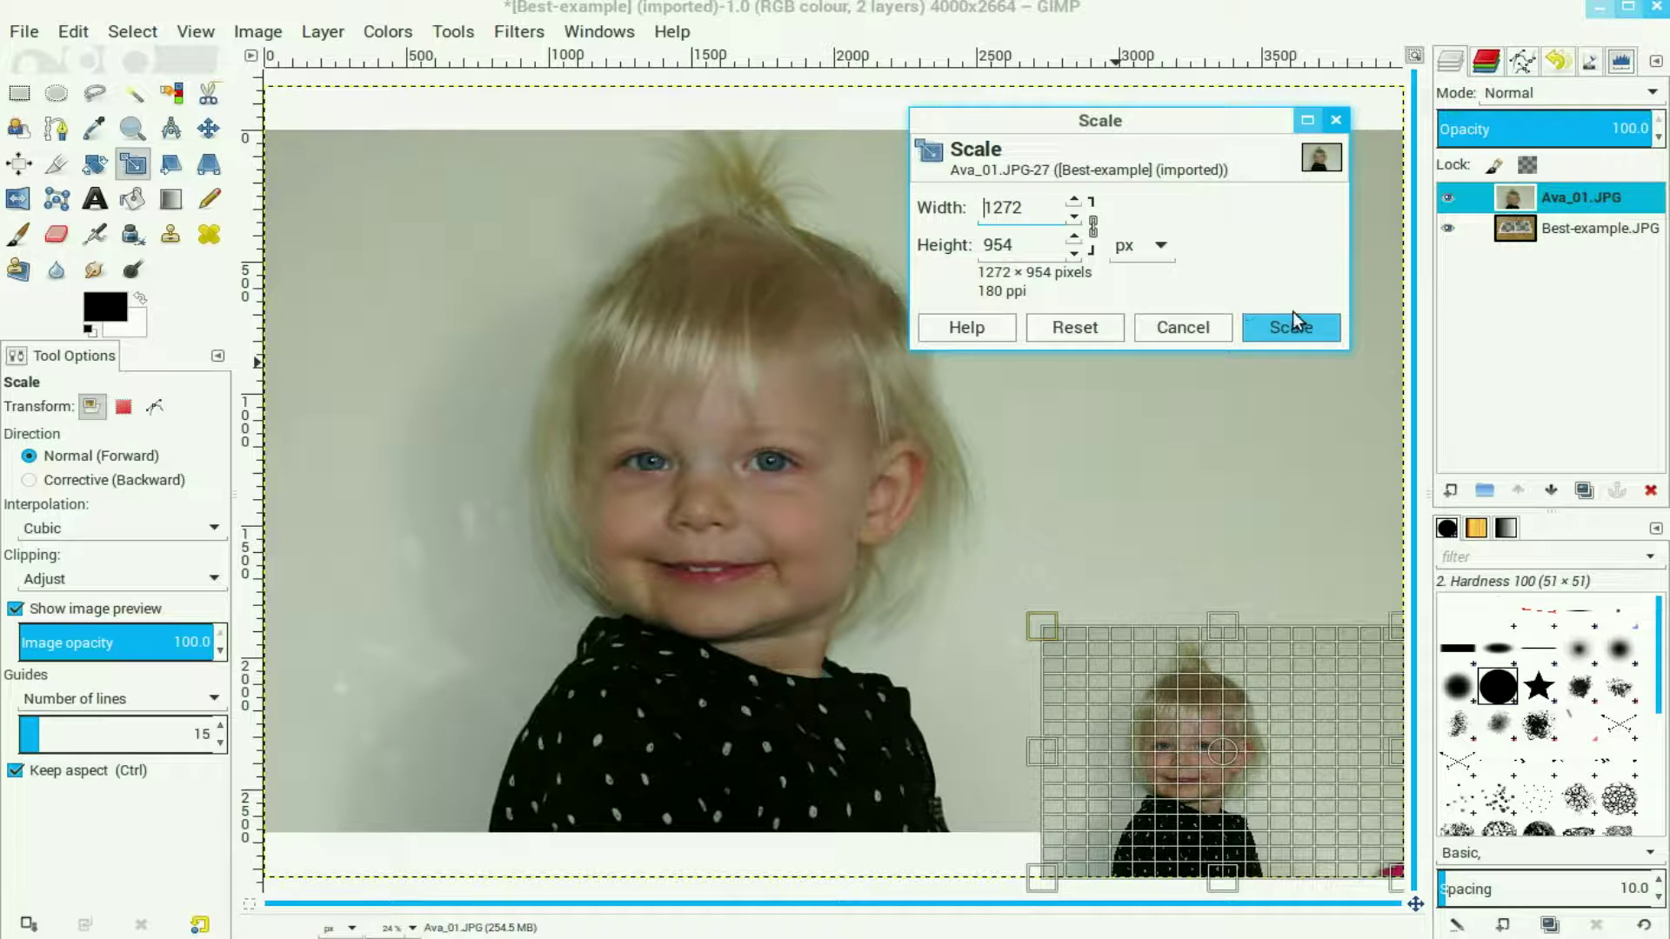
{"action": "left_click", "coordinate": [1293, 323]}
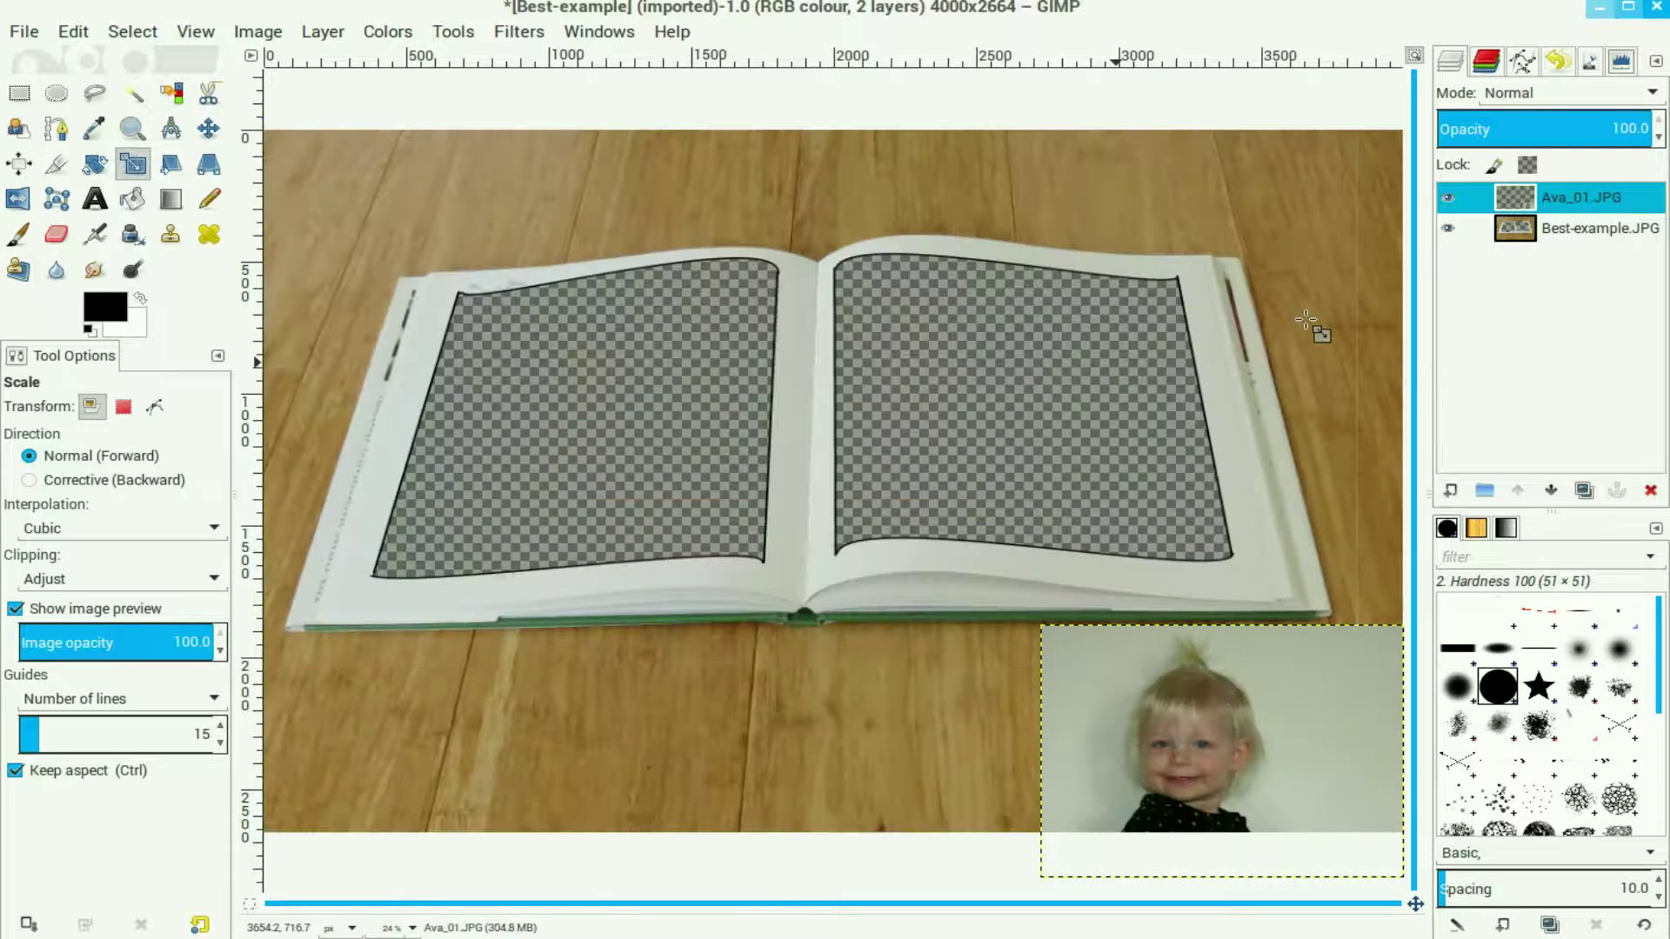
Move the active Ava_01.JPG layer from the image's lower-right corner over the left page's transparent cut-out
{"action": "left_click", "coordinate": [208, 128]}
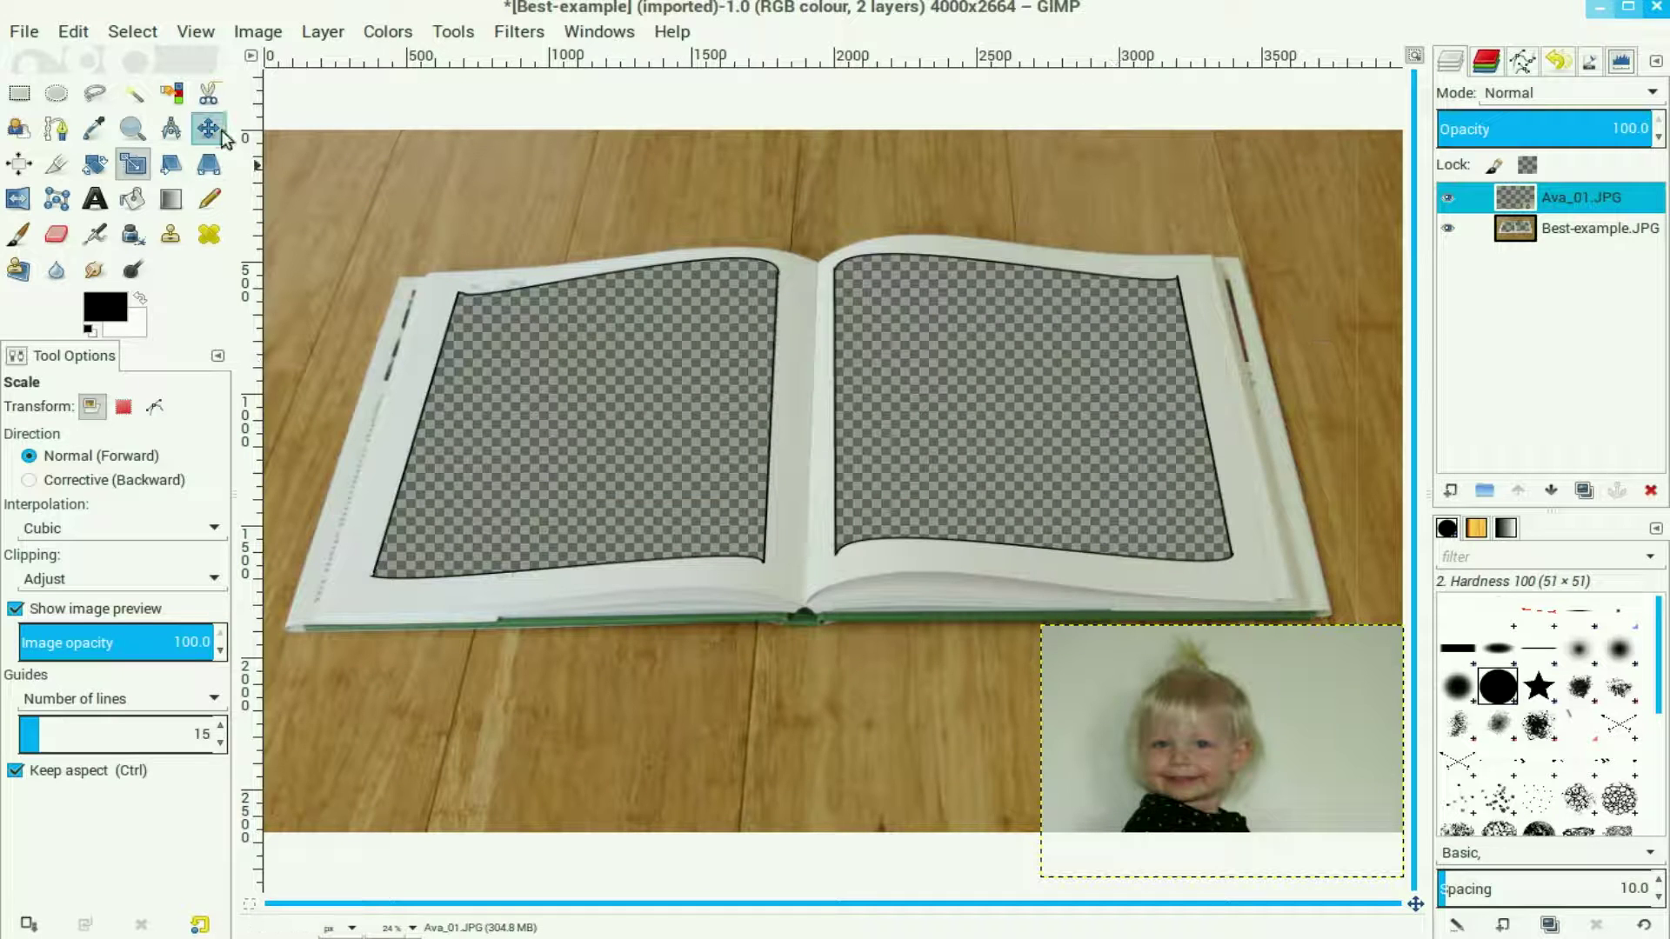
{"action": "left_click", "coordinate": [86, 486]}
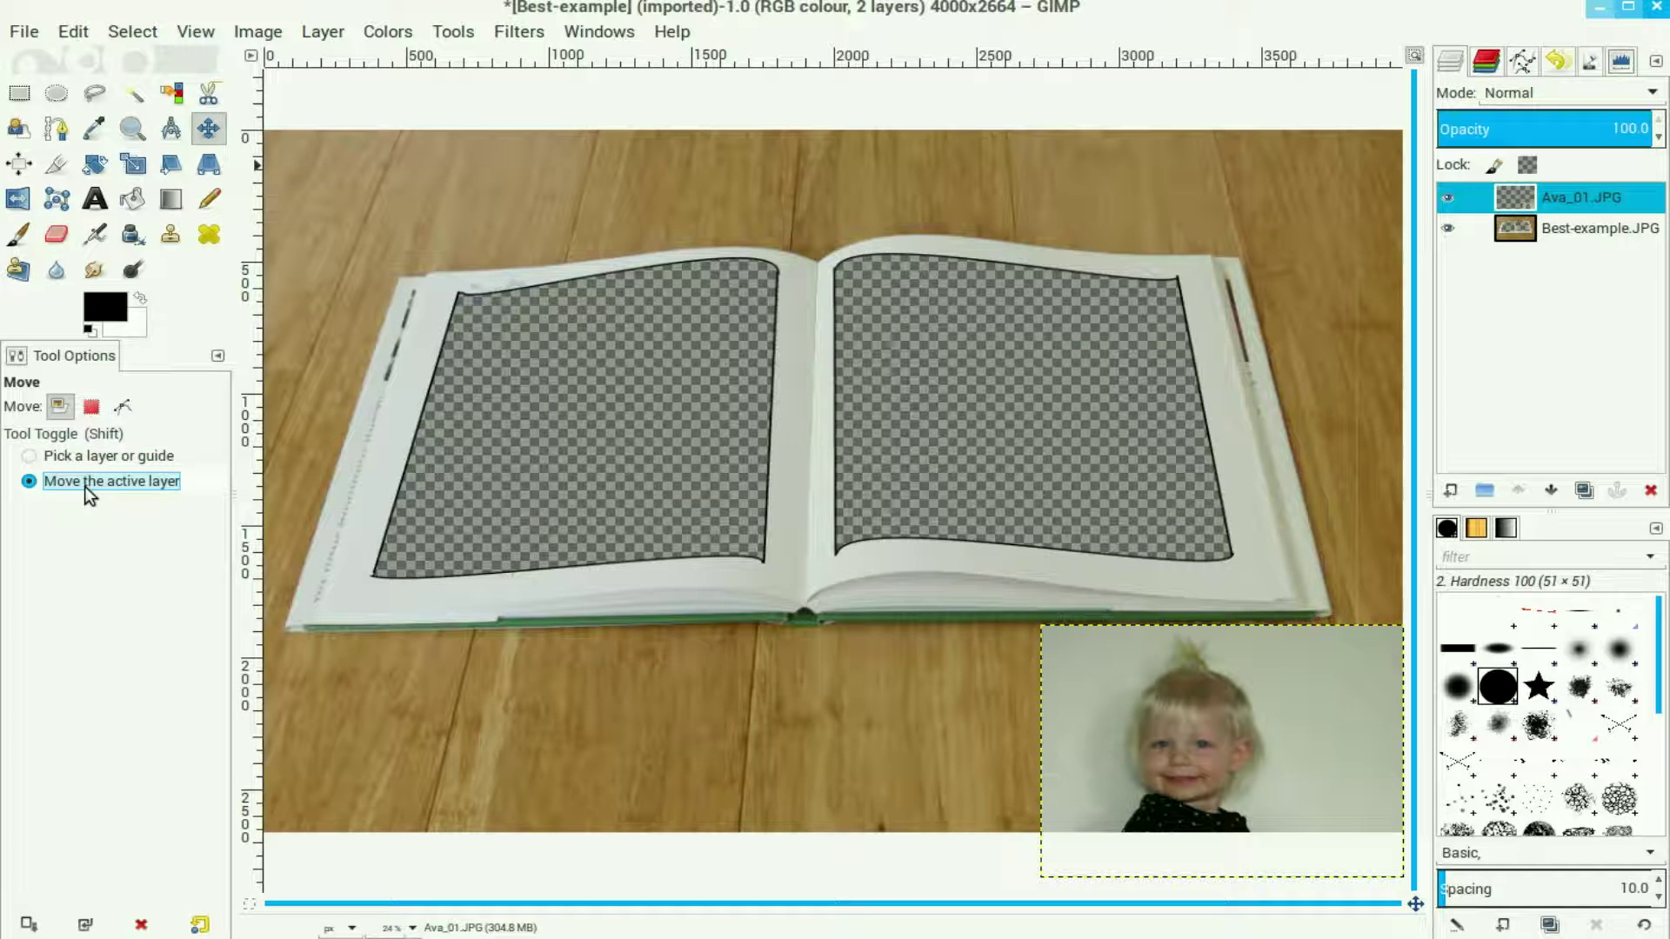
{"action": "left_click_drag", "start_coordinate": [1279, 759], "coordinate": [645, 425]}
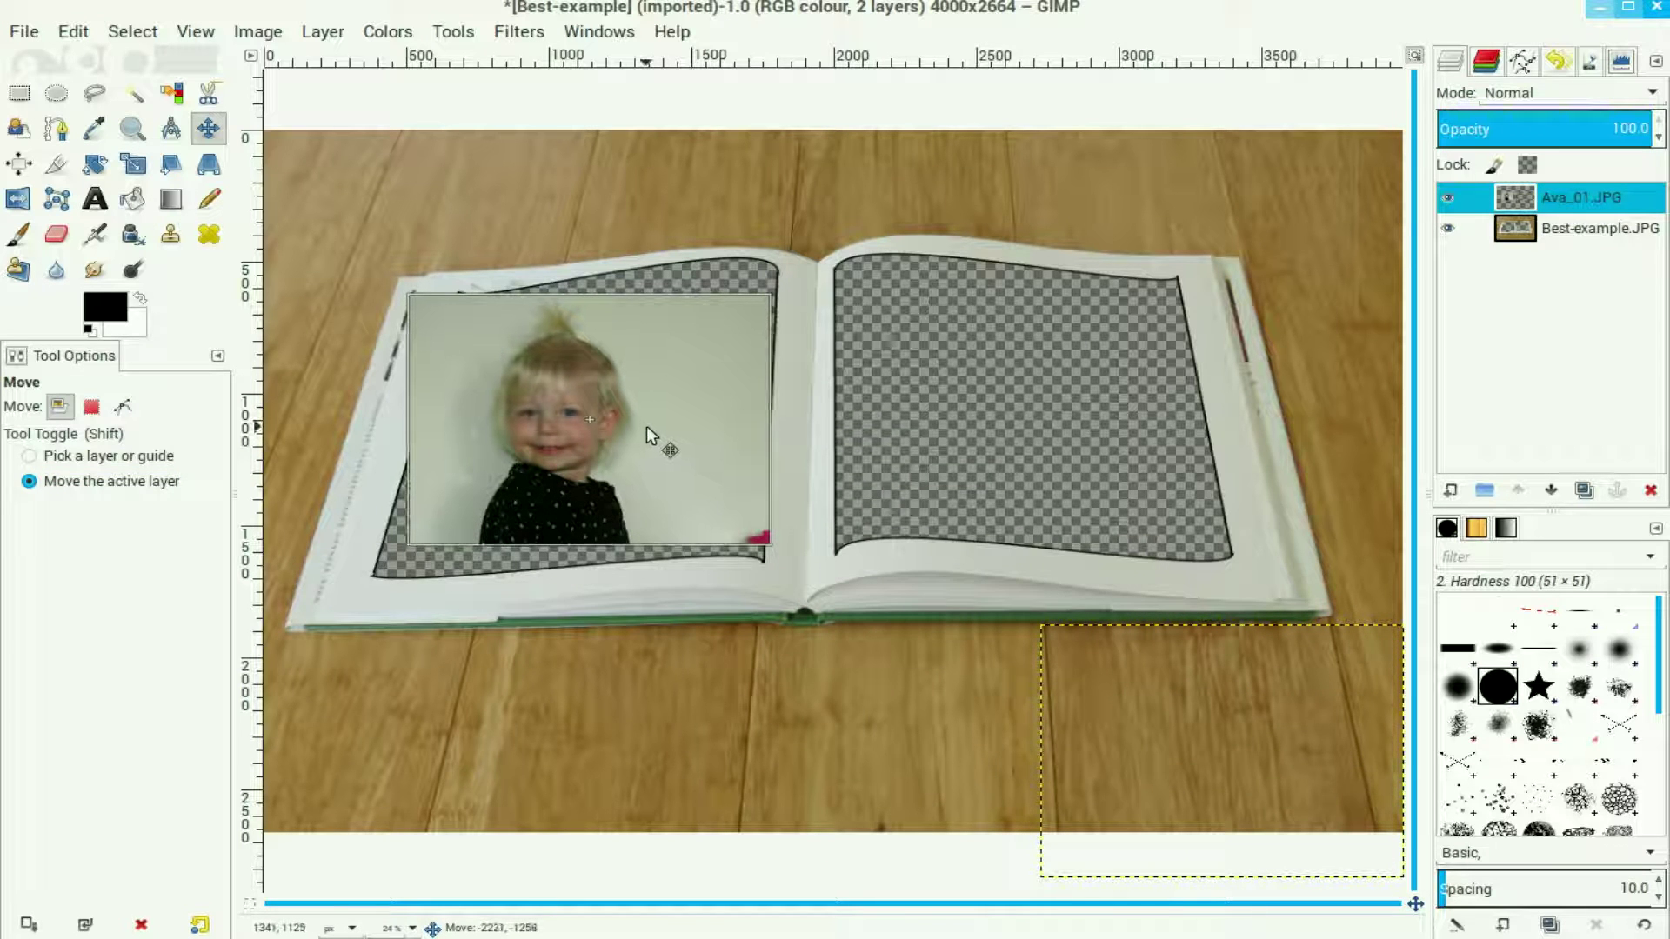
Lower the Ava_01.JPG layer's opacity to 60 and scale it up to 1794 × 1268 px so it covers the left page's cut-out
{"action": "left_click", "coordinate": [133, 168]}
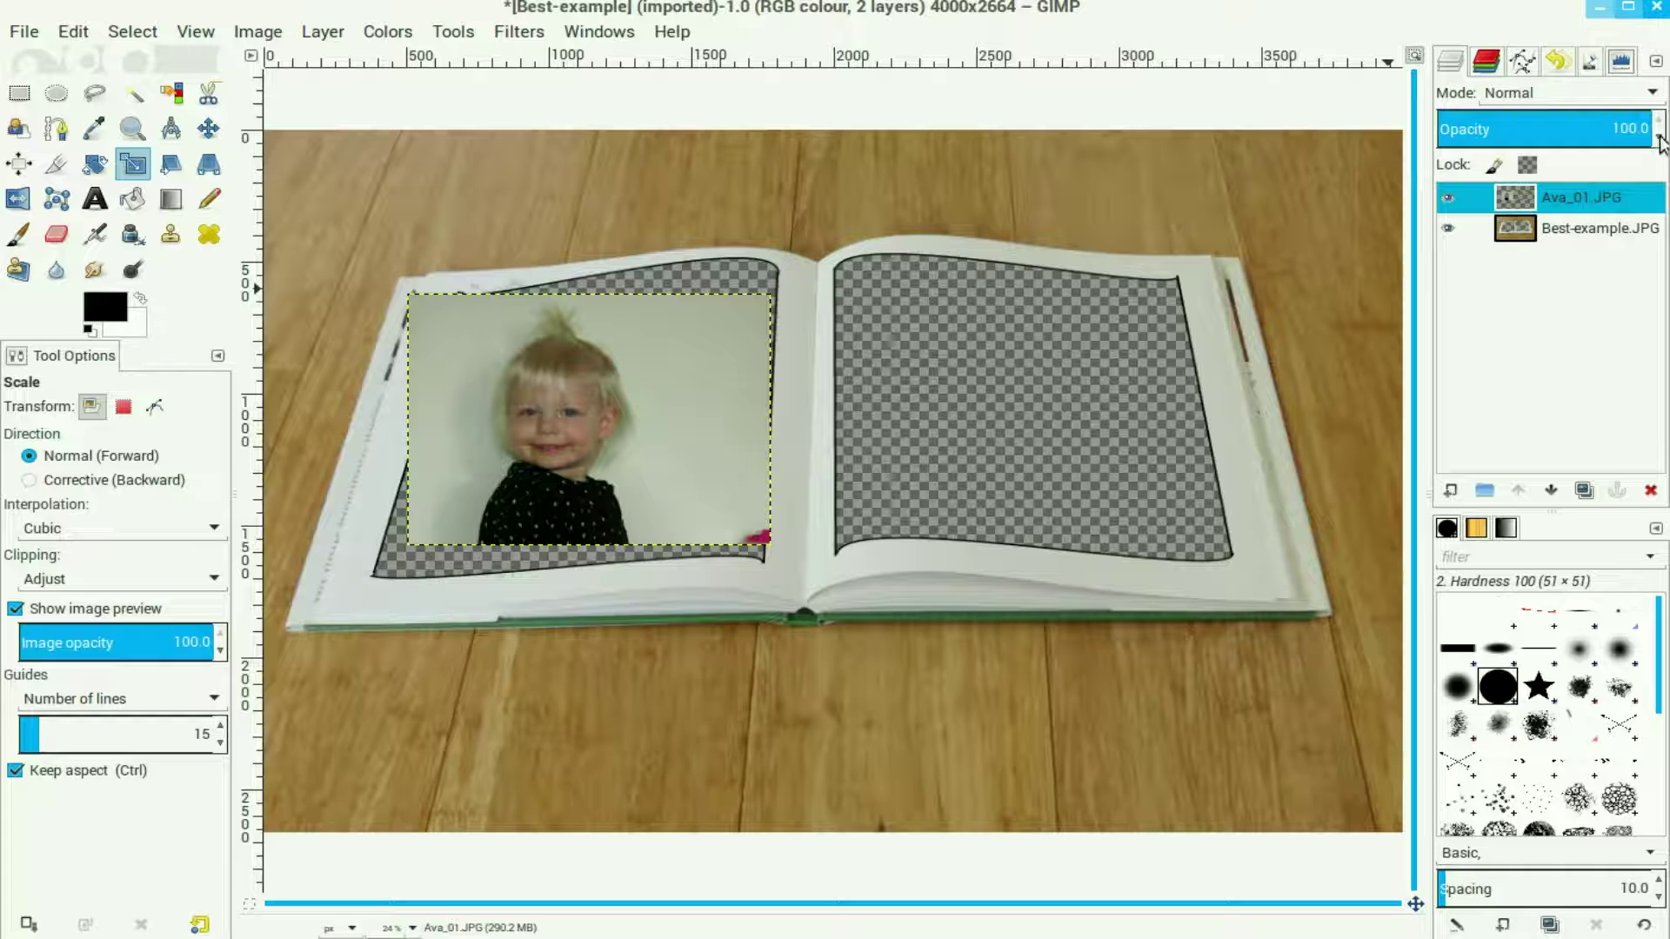
{"action": "scroll", "coordinate": [1661, 142], "scroll_direction": "down", "scroll_amount": 20}
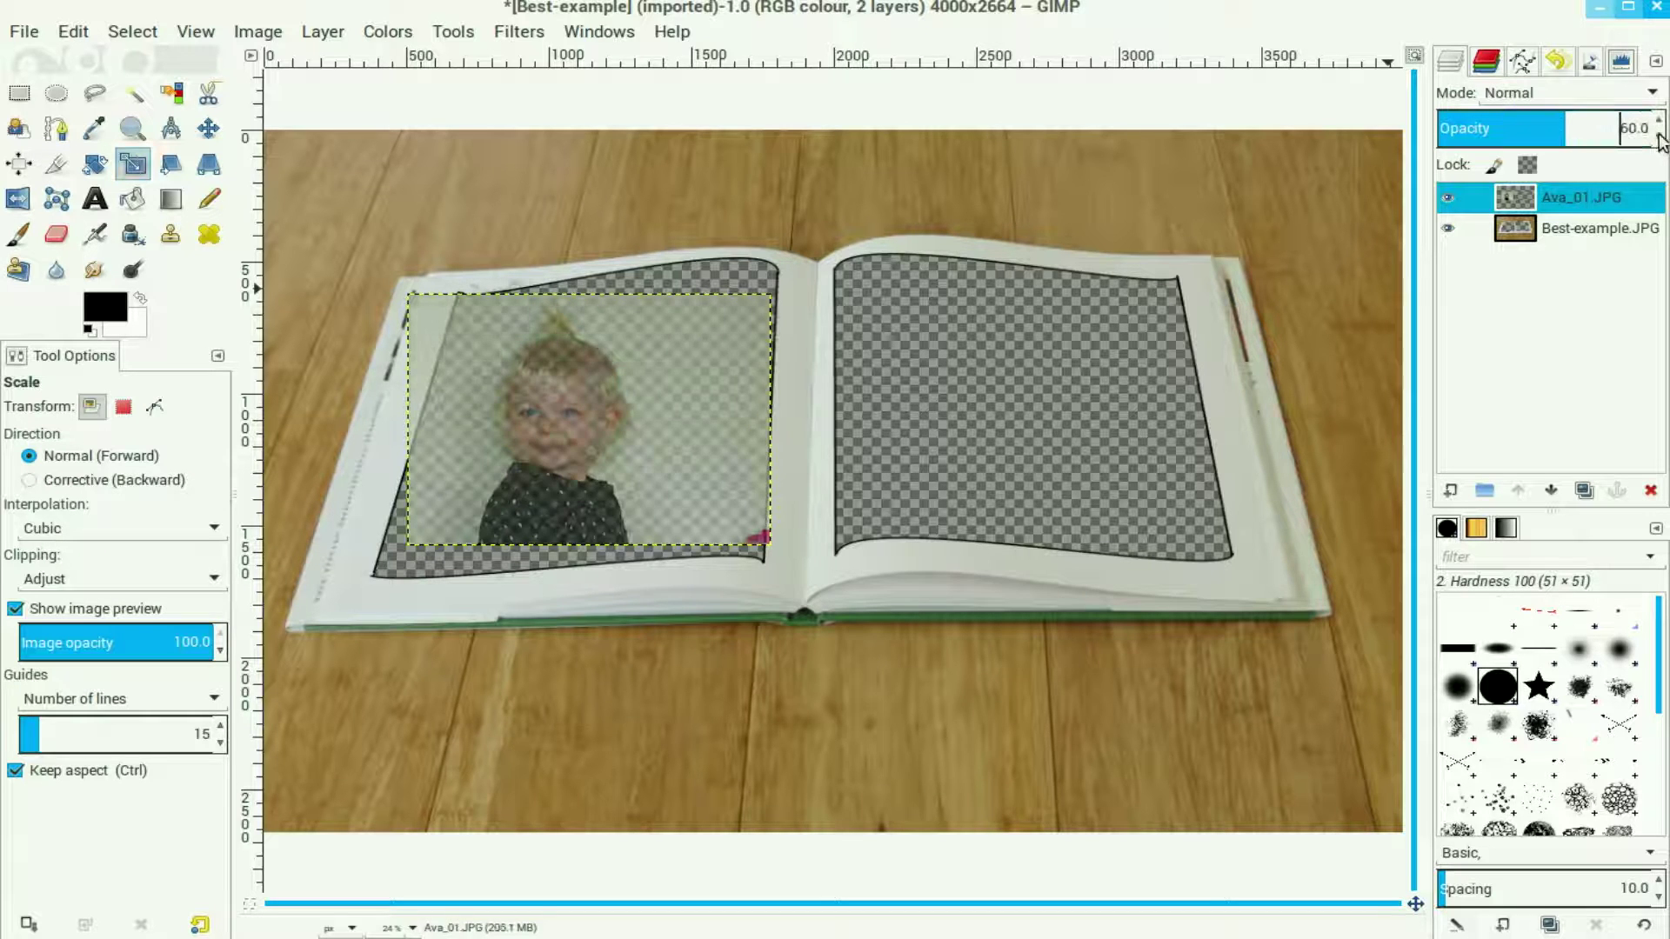
{"action": "left_click", "coordinate": [548, 402]}
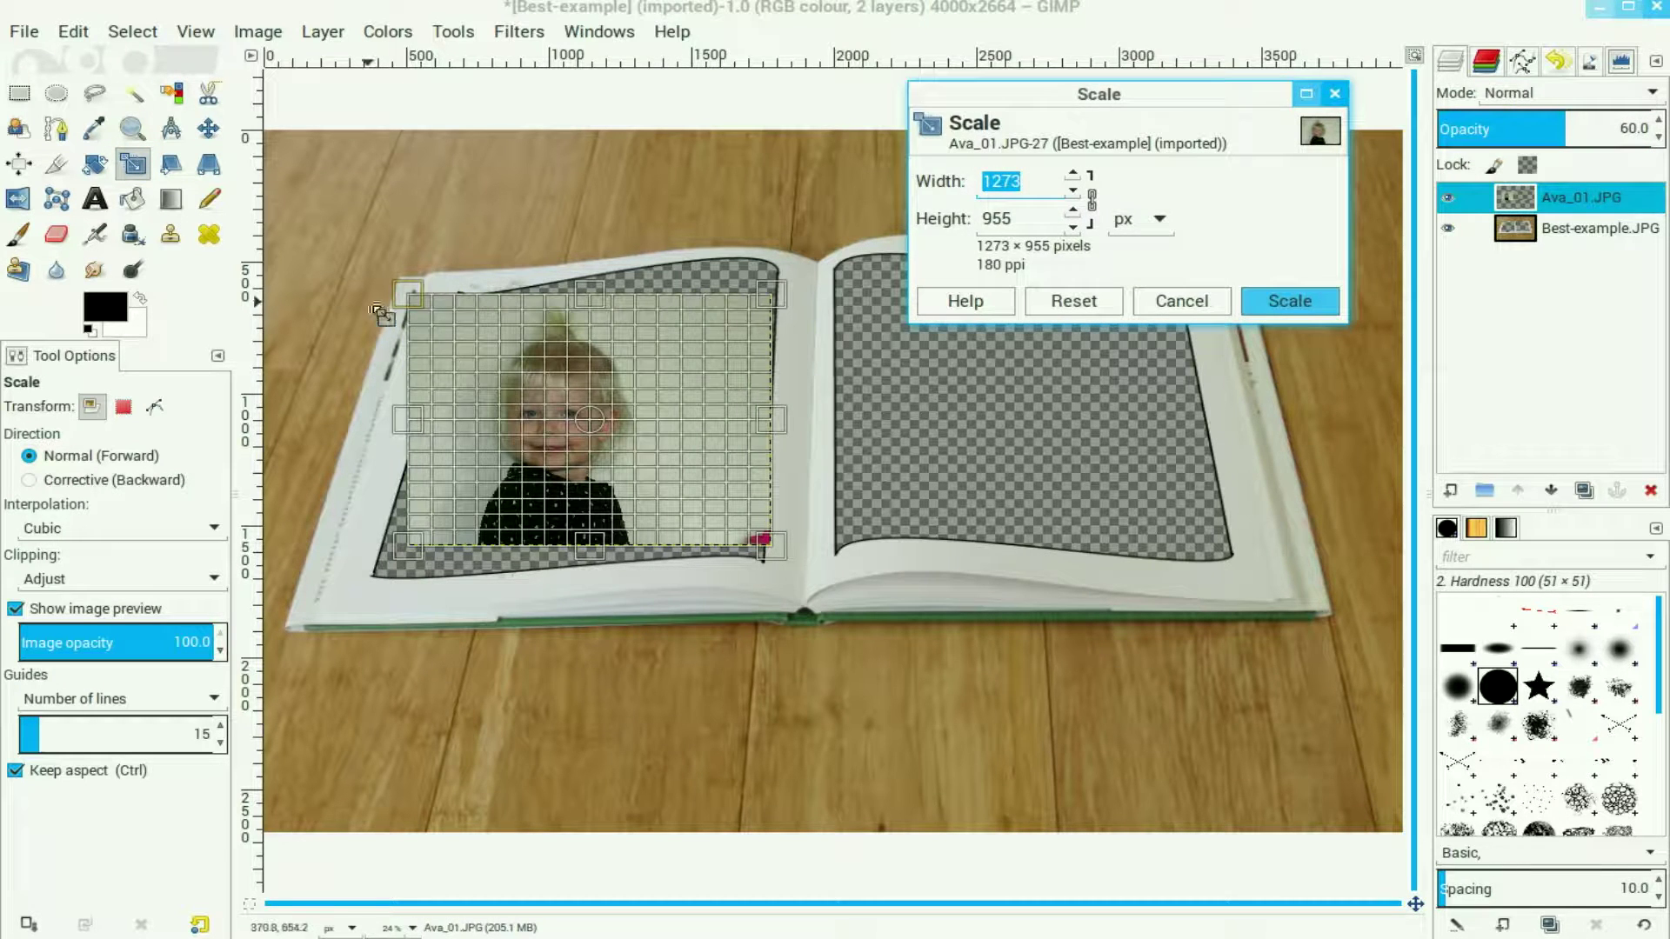
{"action": "left_click_drag", "start_coordinate": [411, 297], "coordinate": [412, 249]}
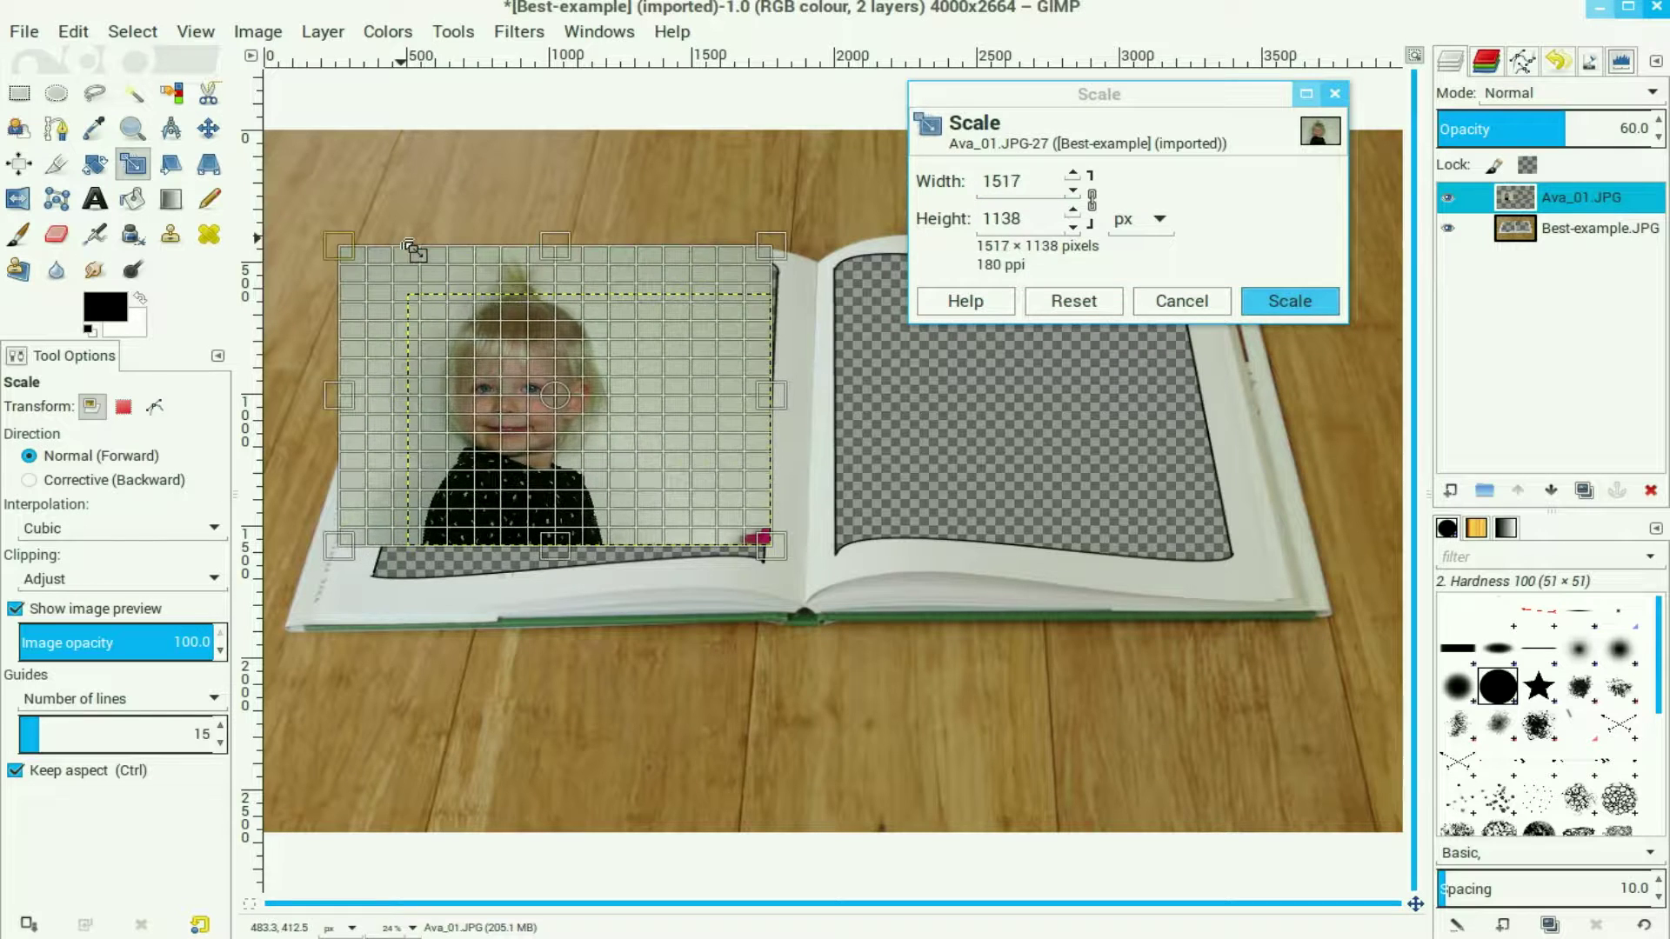
{"action": "left_click_drag", "start_coordinate": [352, 562], "coordinate": [341, 574]}
{"action": "left_click_drag", "start_coordinate": [773, 407], "coordinate": [792, 401]}
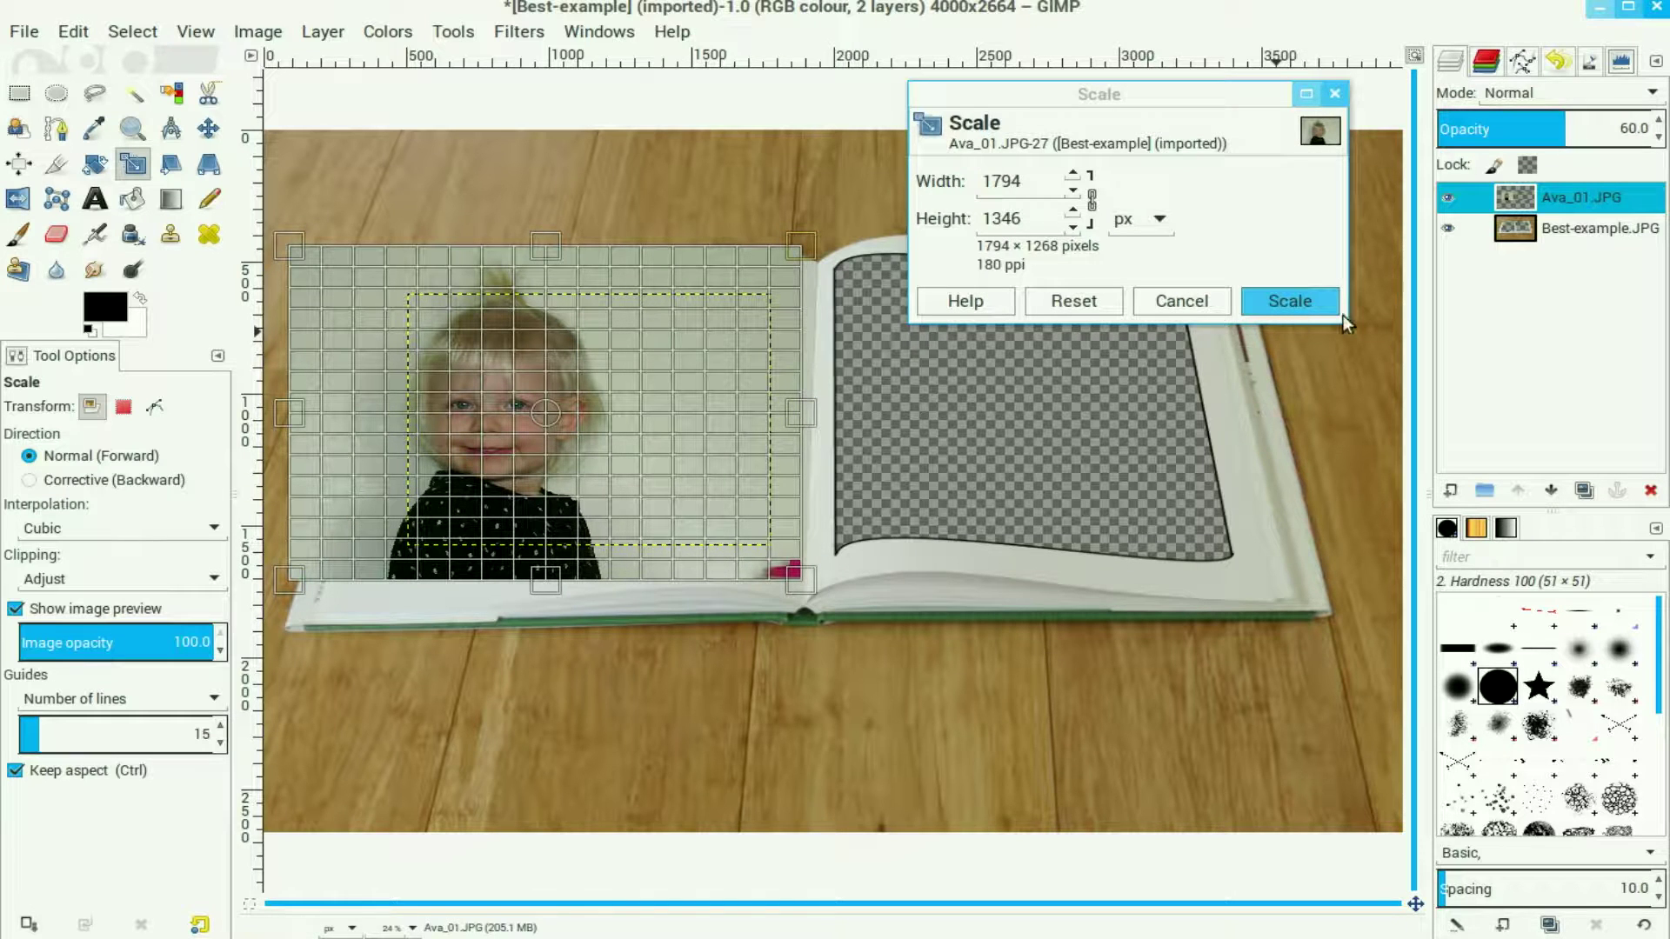
{"action": "left_click", "coordinate": [1308, 300]}
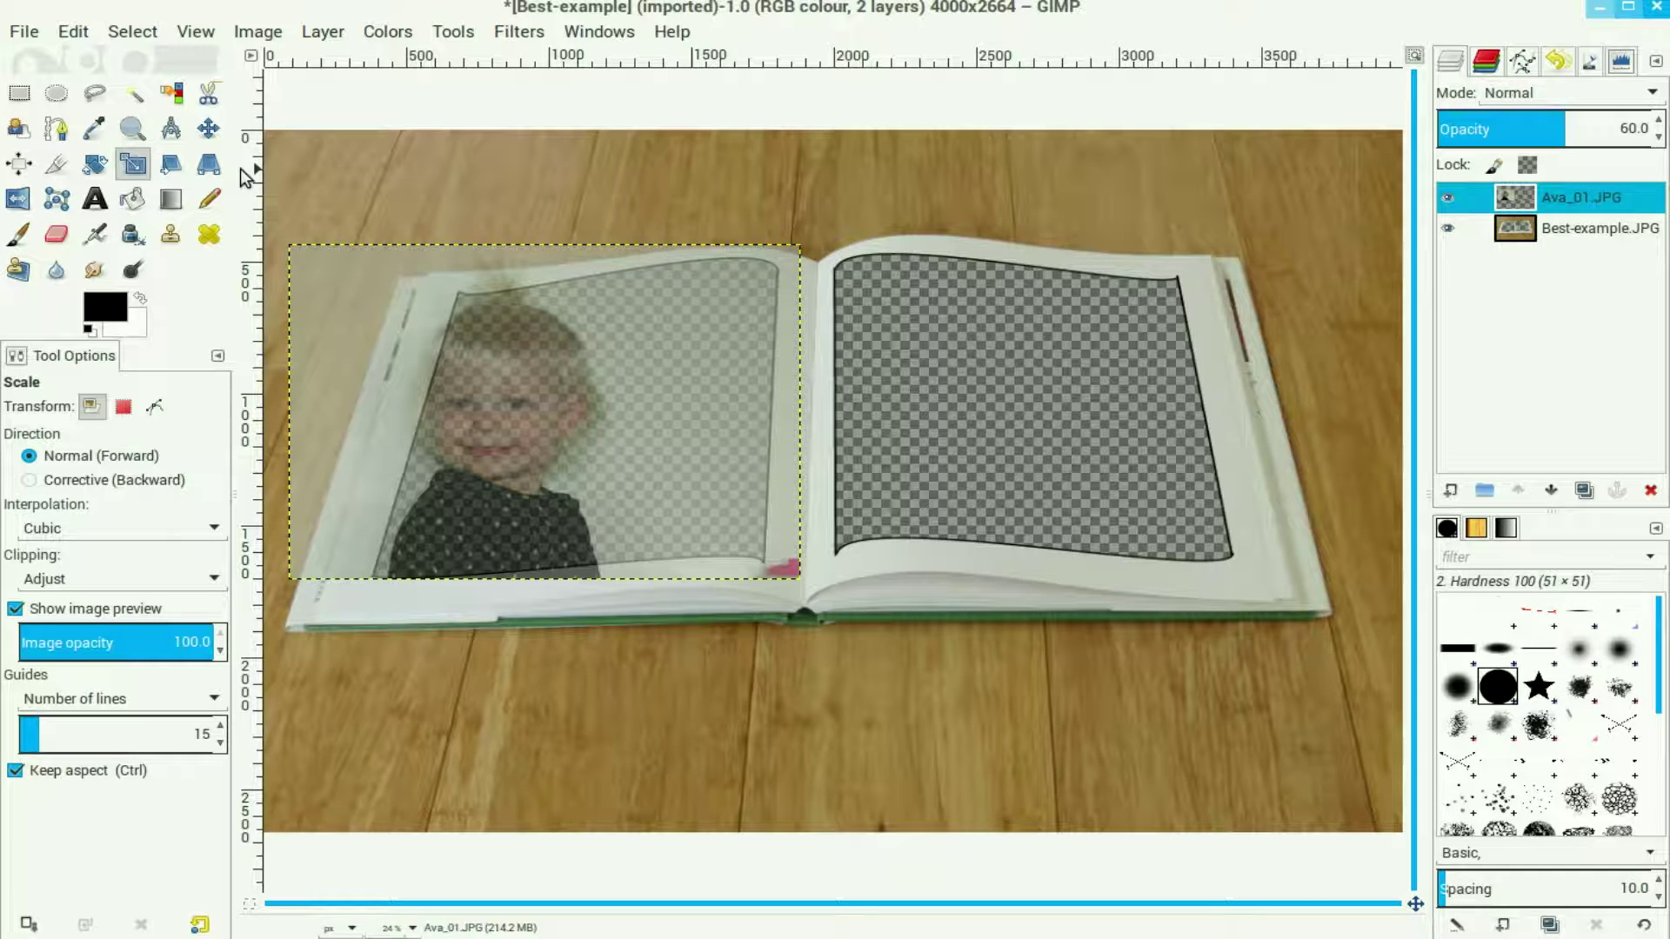
Shift the Ava_01.JPG layer slightly right to centre the child in the left page's frame, and lower it beneath the Best-example.JPG layer
{"action": "left_click", "coordinate": [210, 131]}
{"action": "left_click_drag", "start_coordinate": [458, 358], "coordinate": [509, 362]}
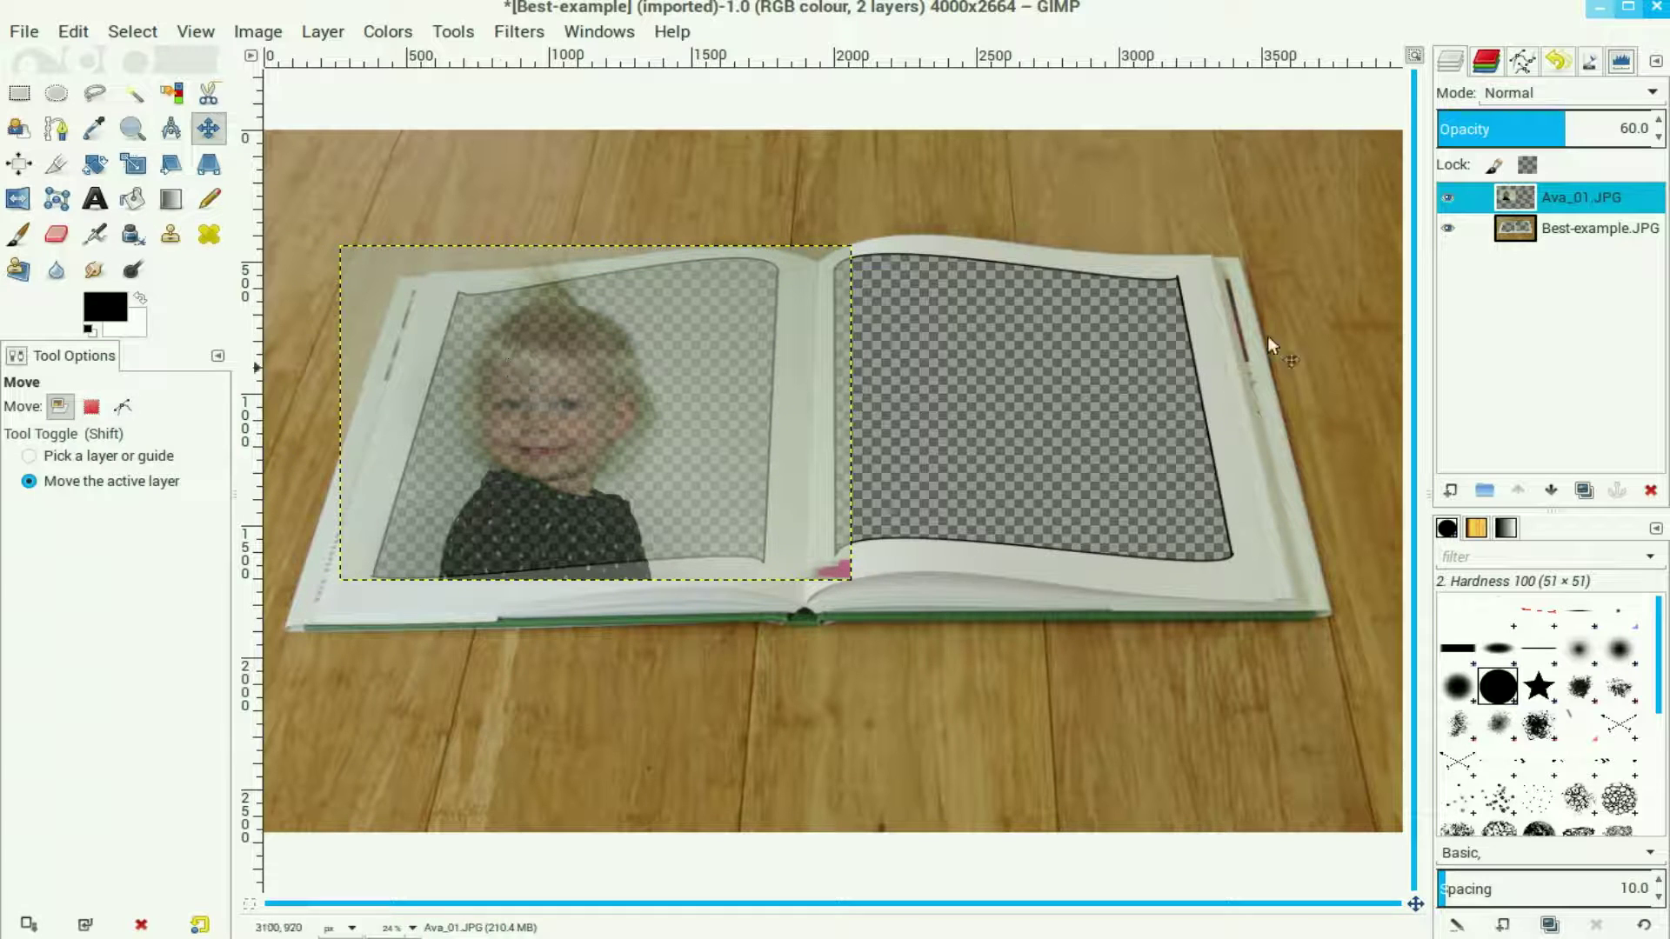
{"action": "left_click", "coordinate": [1552, 490]}
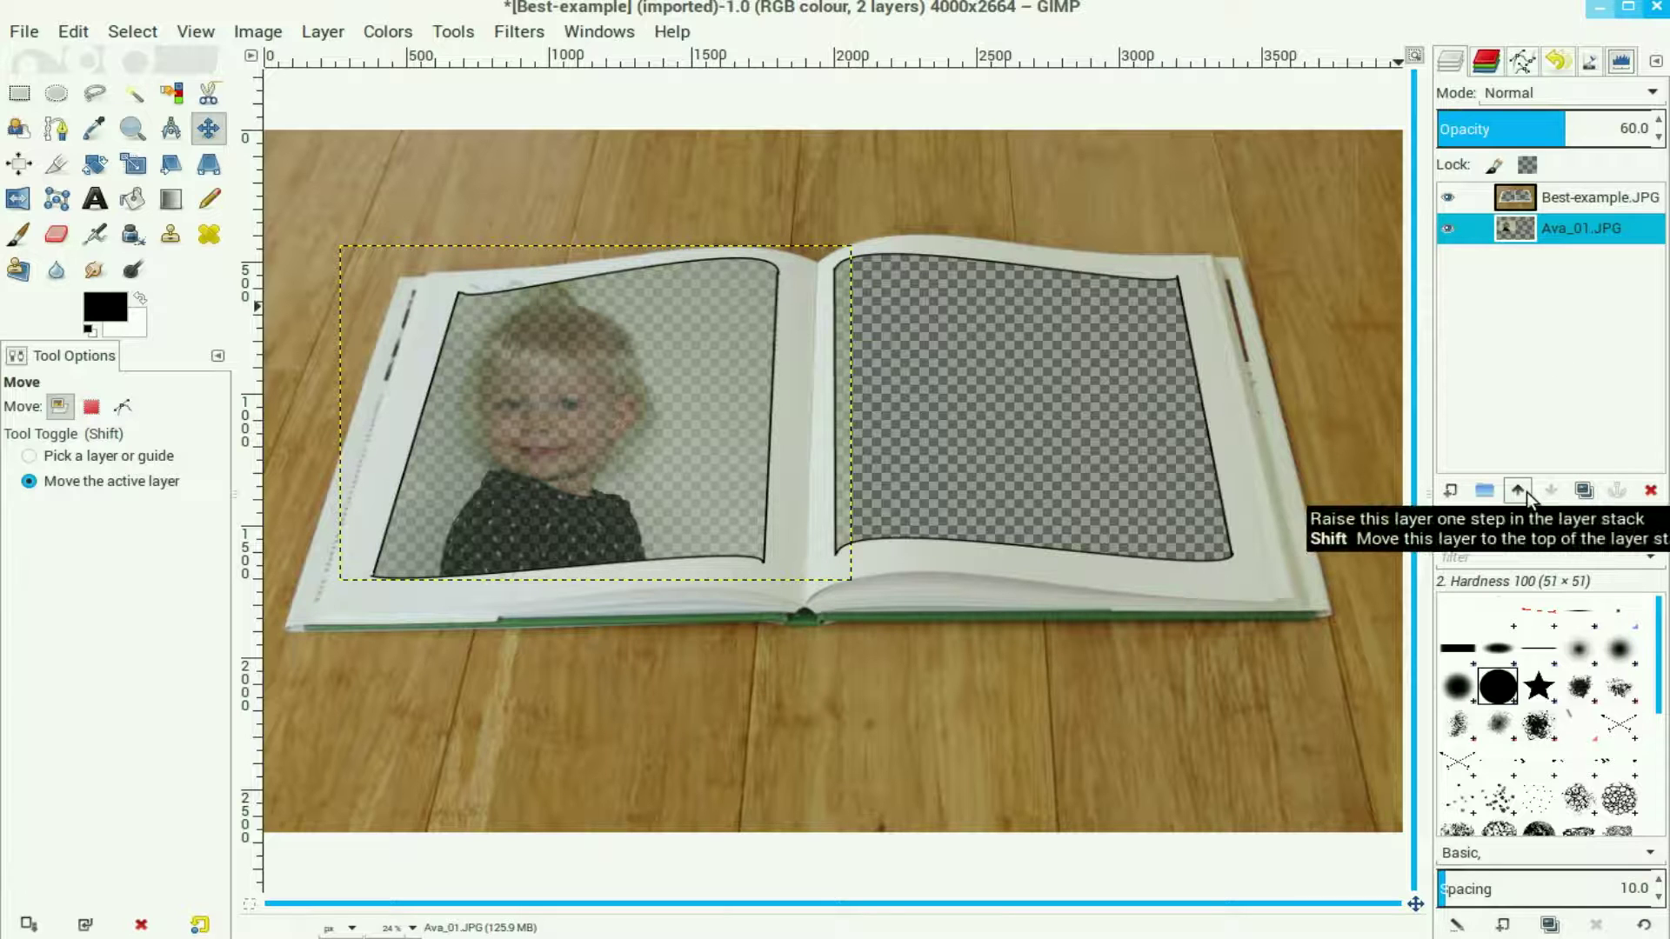
Set the Ava_01.JPG layer's opacity to 100 and merge the Best-example.JPG layer down into it
{"action": "left_click_drag", "start_coordinate": [1571, 129], "coordinate": [1640, 128]}
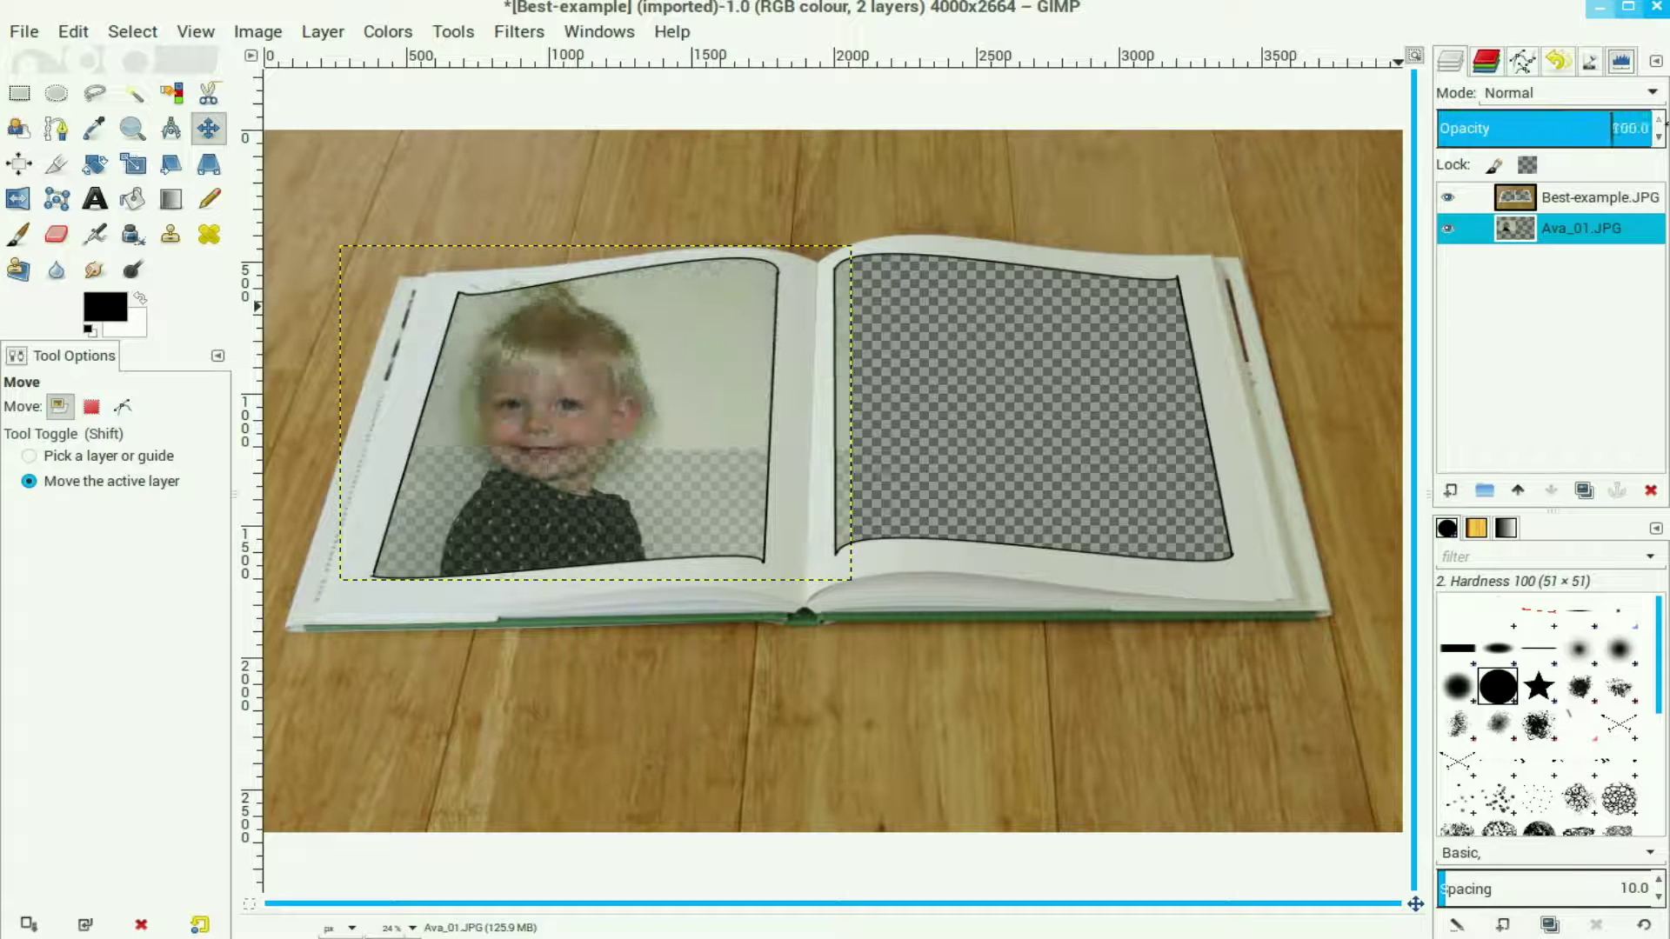
{"action": "left_click", "coordinate": [1520, 200]}
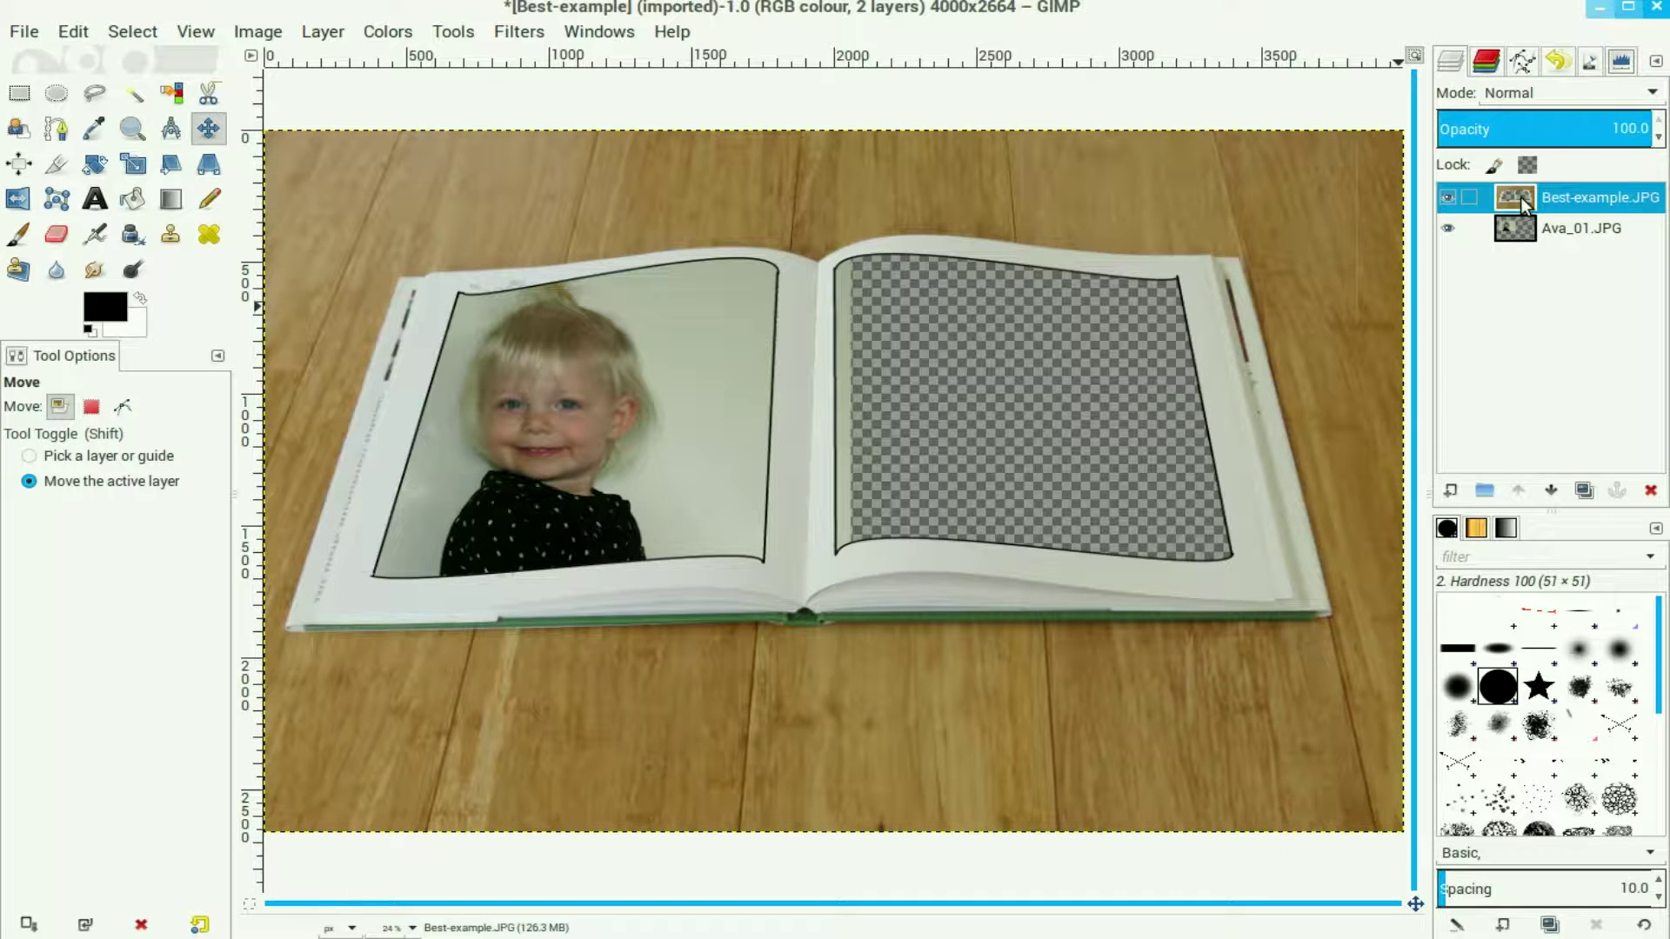
{"action": "right_click", "coordinate": [1520, 196]}
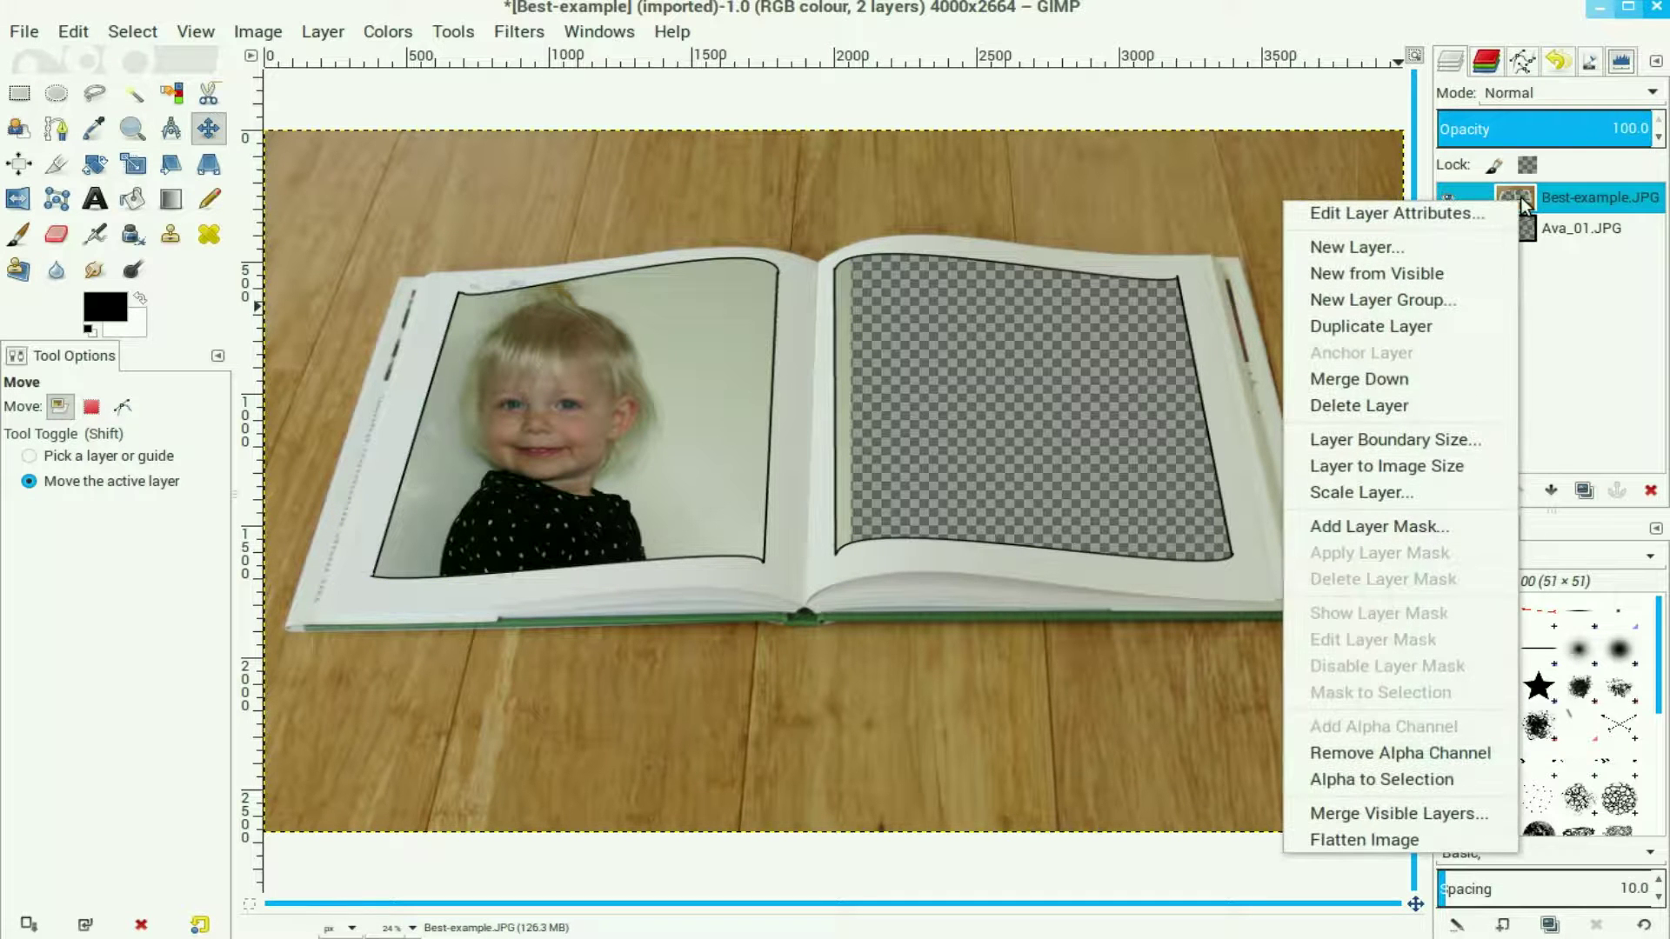
{"action": "left_click", "coordinate": [1423, 383]}
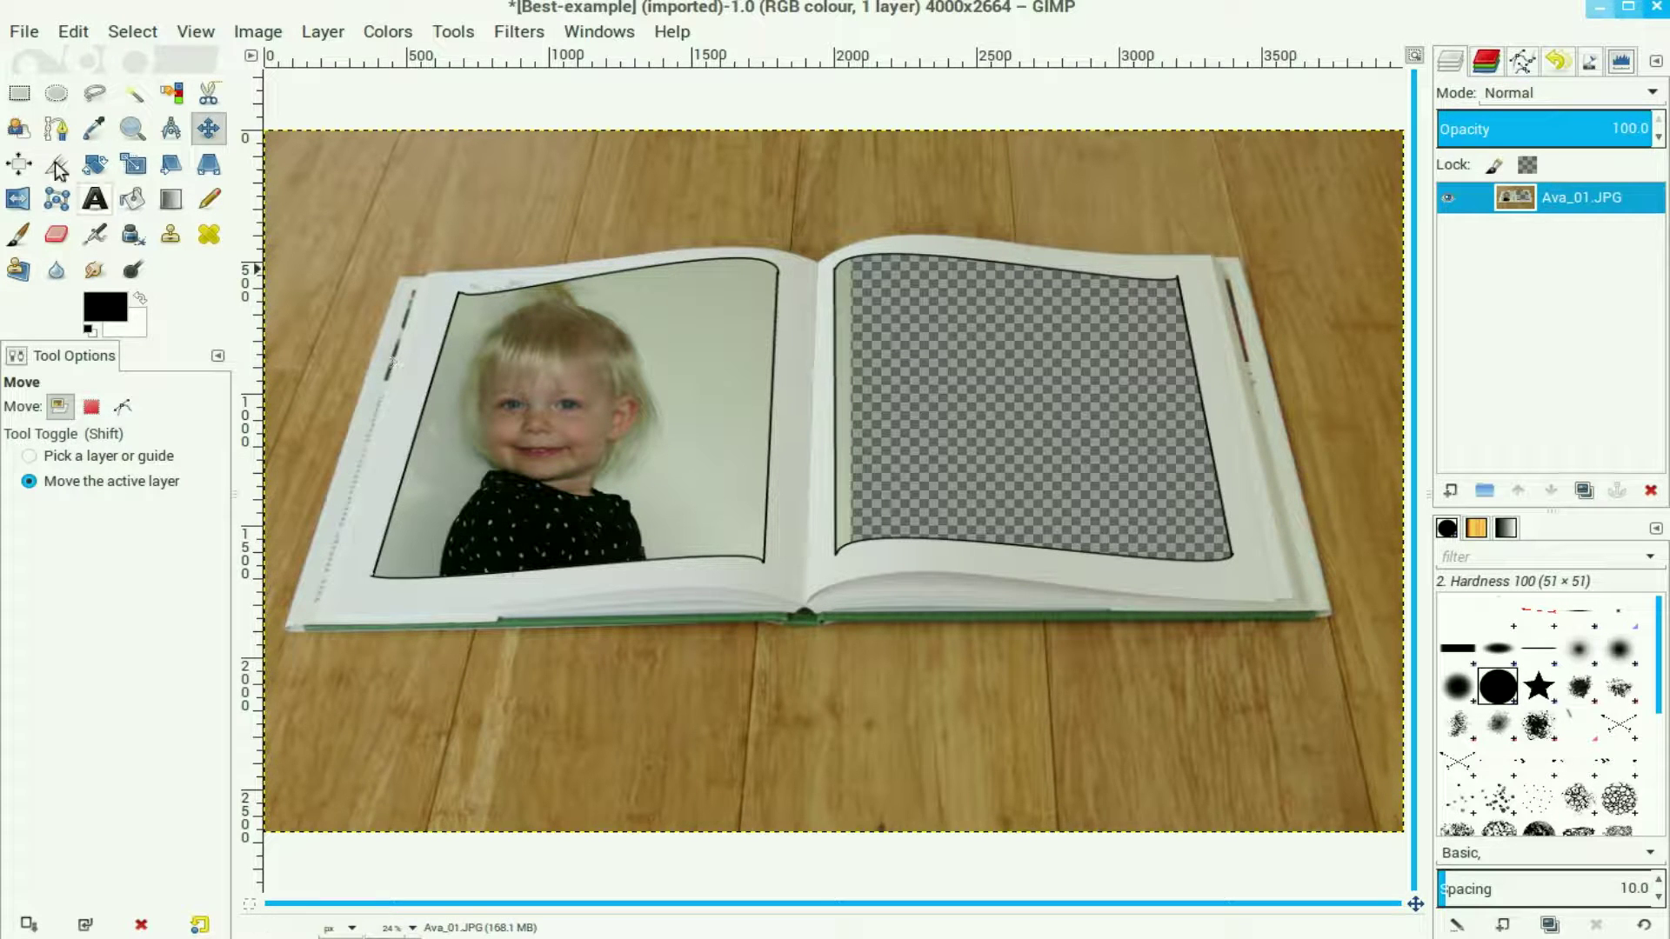
Open birthday.jpg as a new layer and move it over the right page
{"action": "left_click", "coordinate": [26, 33]}
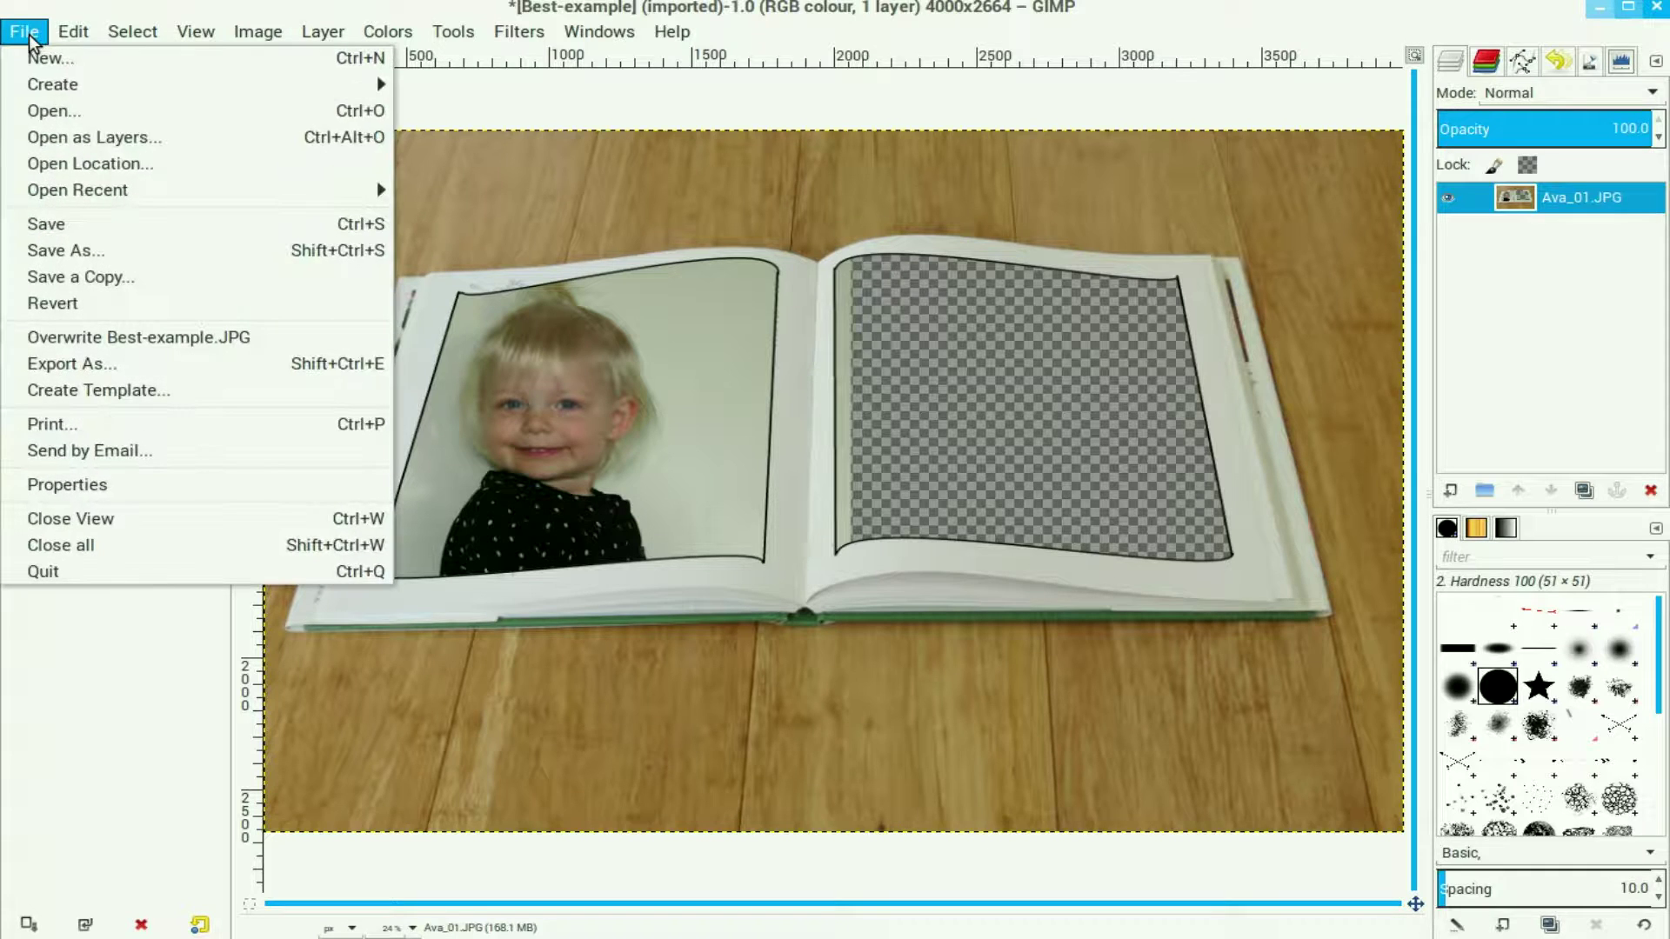
{"action": "left_click", "coordinate": [60, 139]}
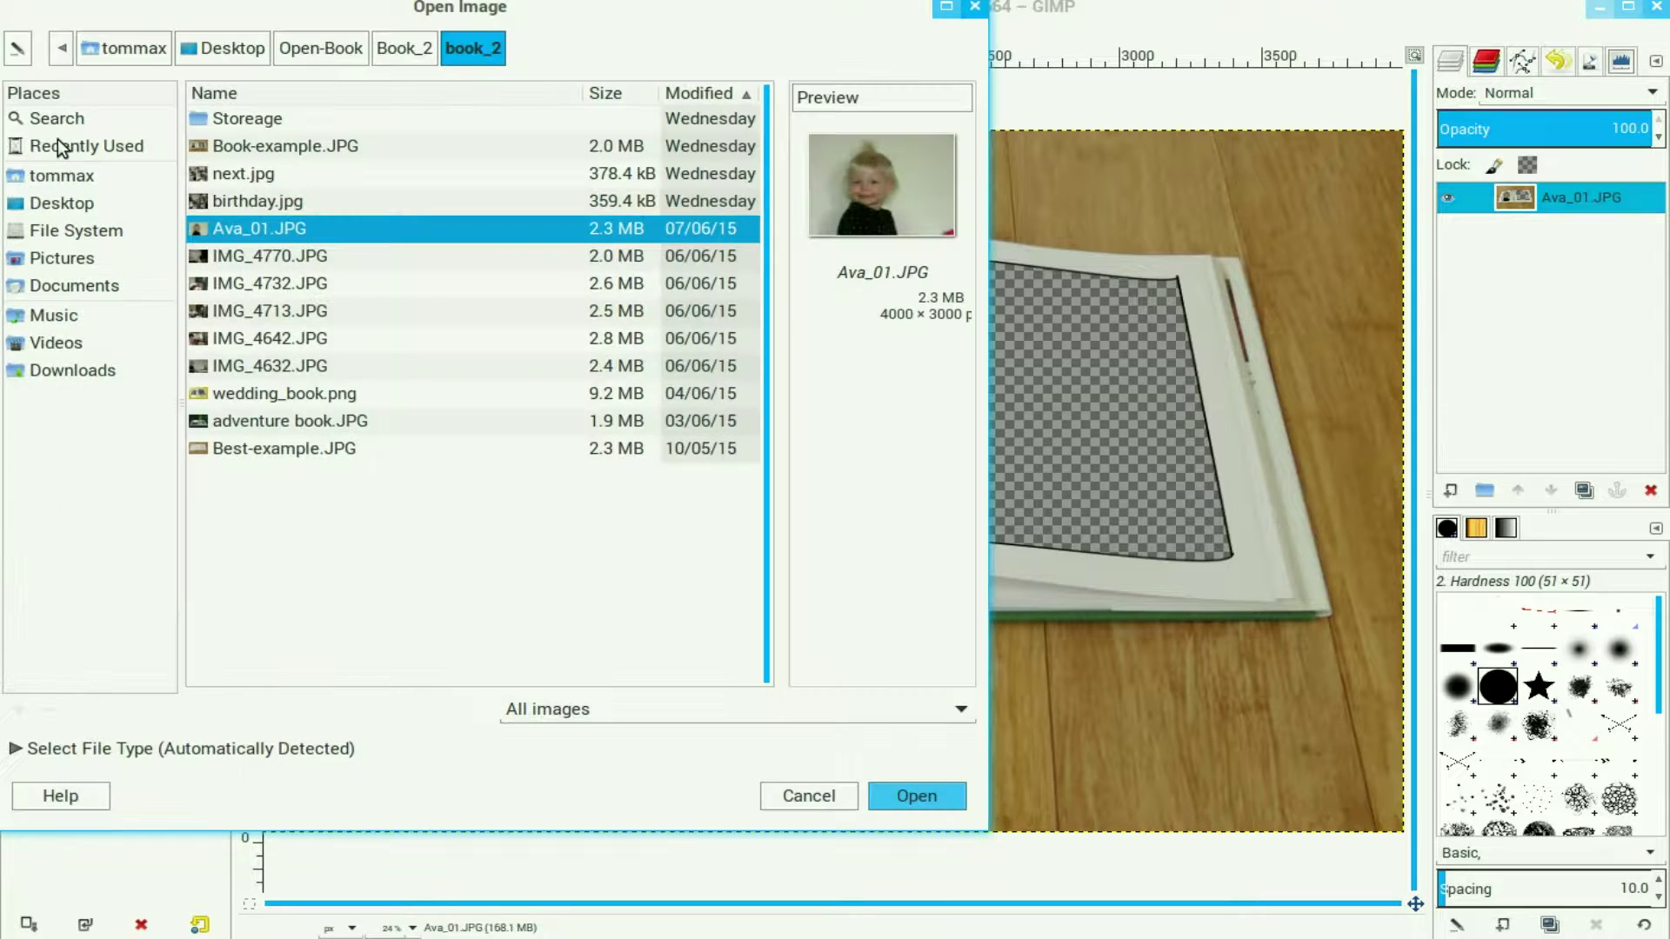
{"action": "left_click", "coordinate": [257, 201]}
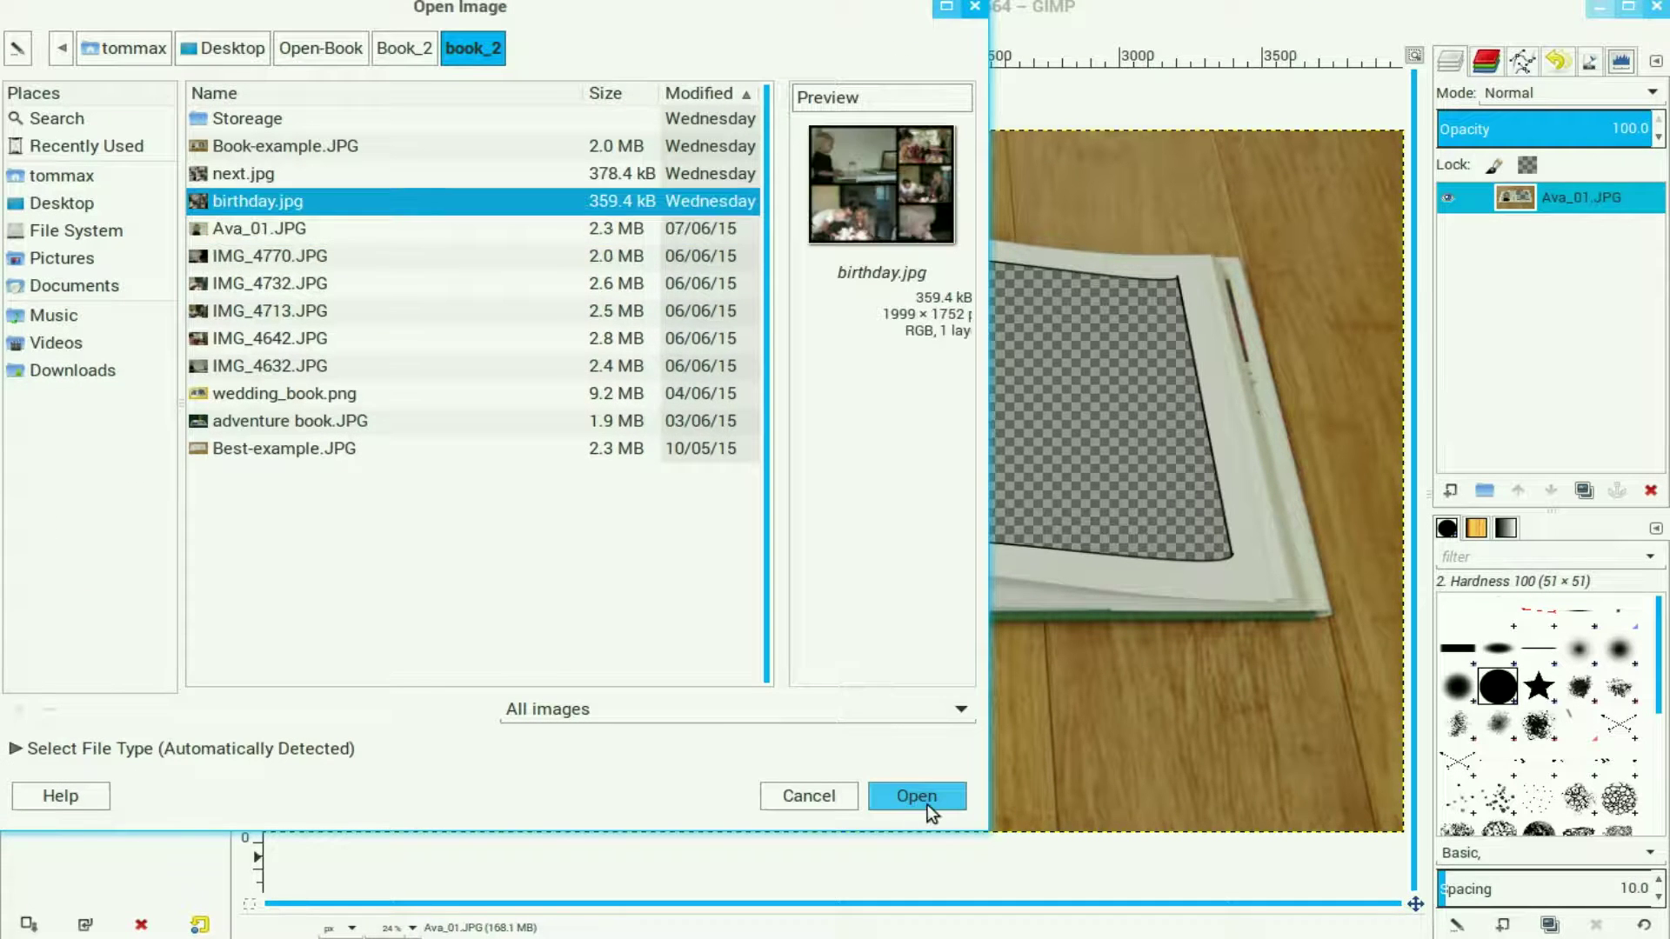
{"action": "left_click", "coordinate": [917, 796]}
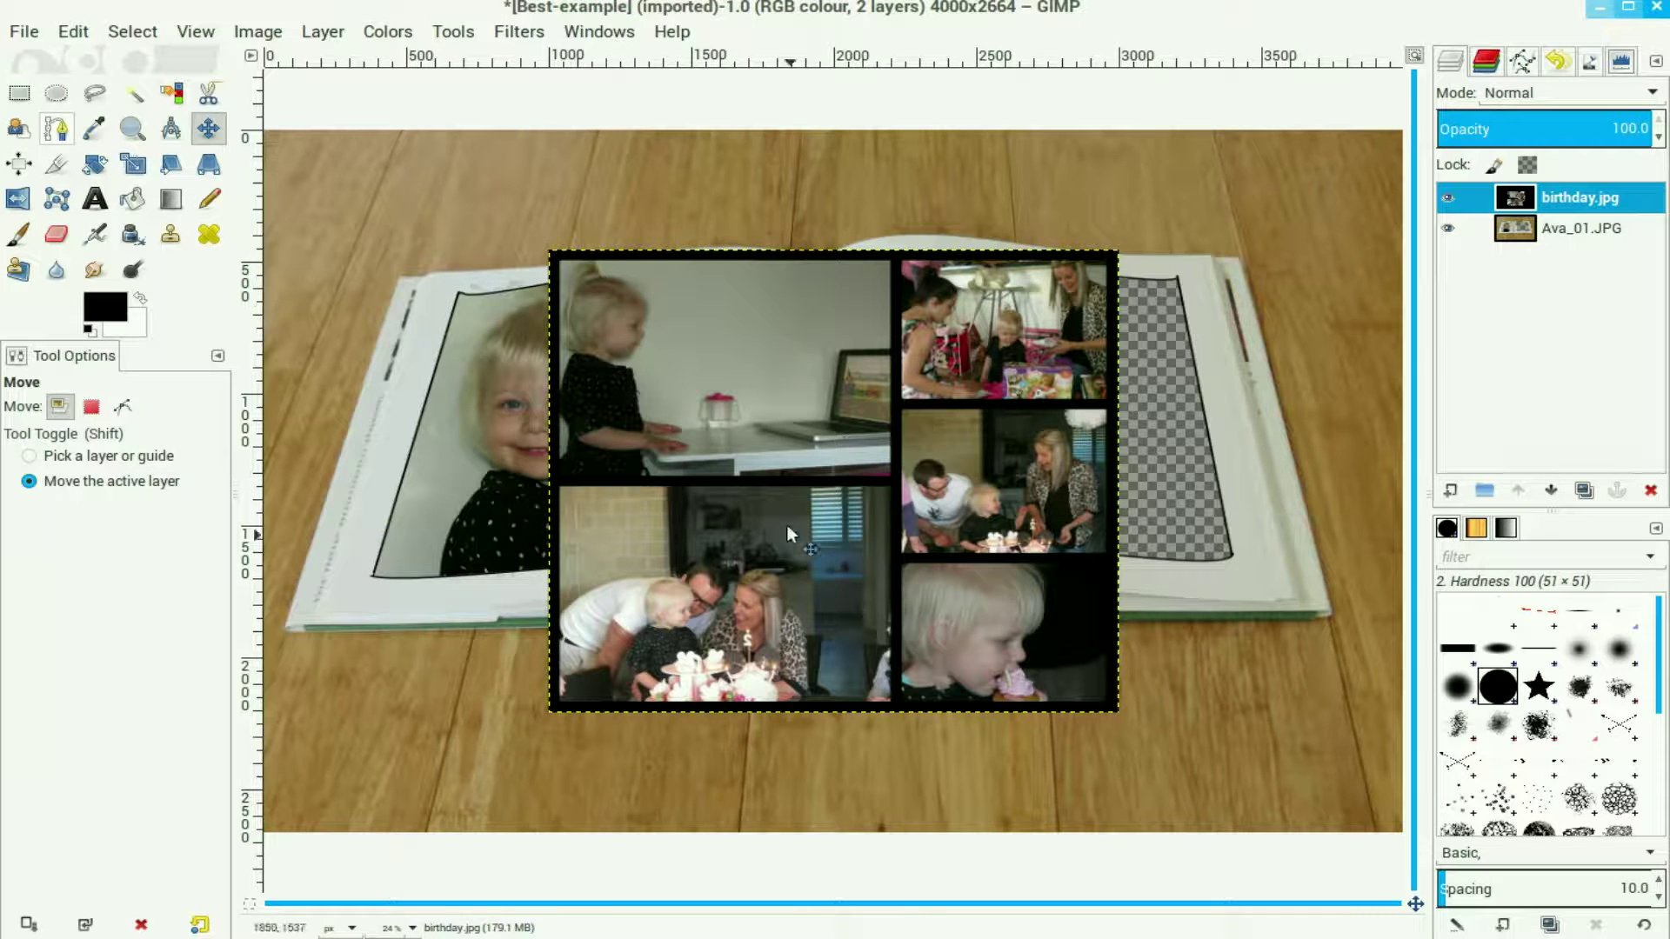
{"action": "left_click_drag", "start_coordinate": [787, 524], "coordinate": [1139, 484]}
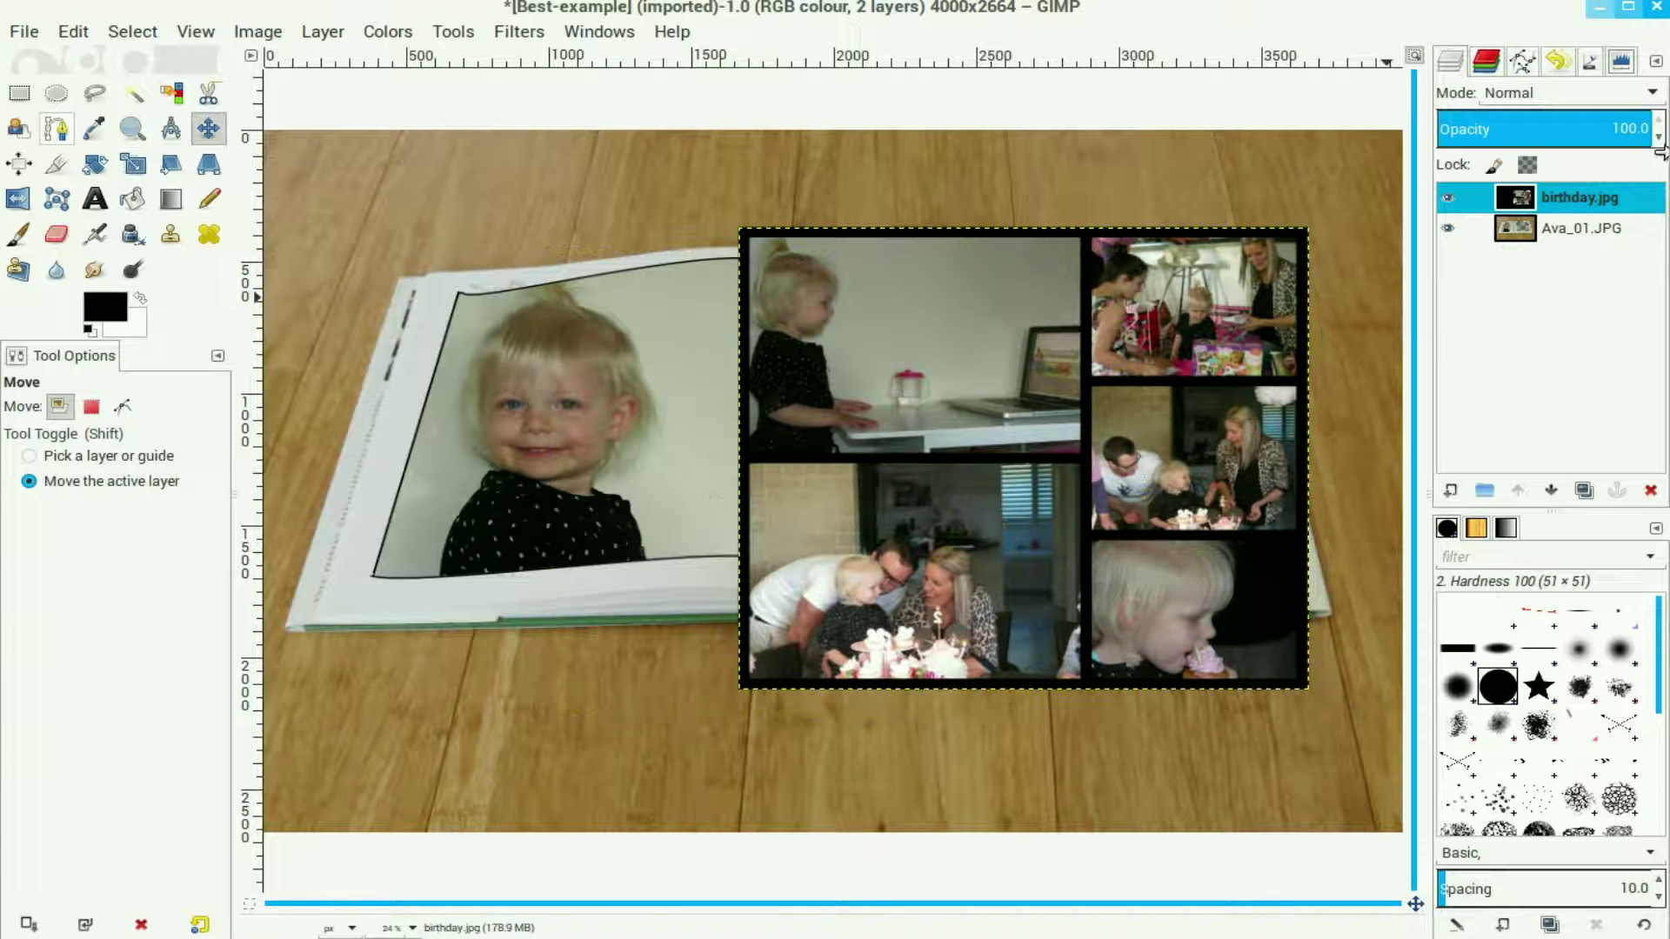
Lower the birthday.jpg layer's opacity to 48 and scale it down to 1571 × 1377 px with its aspect ratio kept
{"action": "left_click_drag", "start_coordinate": [1660, 141], "coordinate": [1660, 141]}
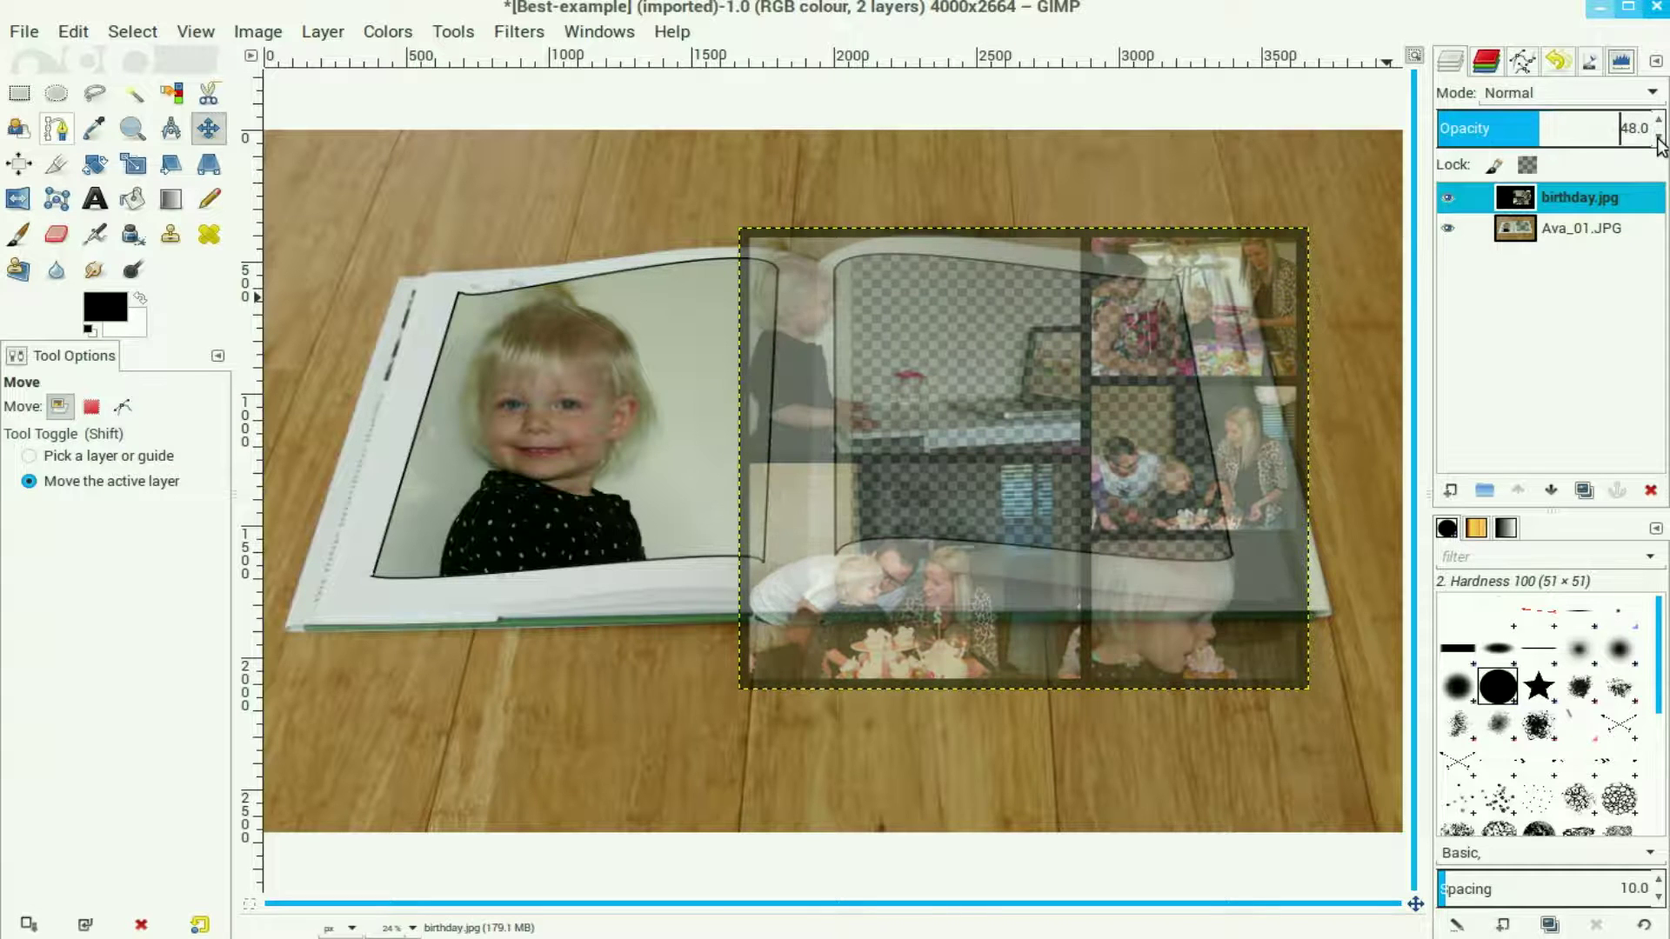
{"action": "left_click", "coordinate": [133, 163]}
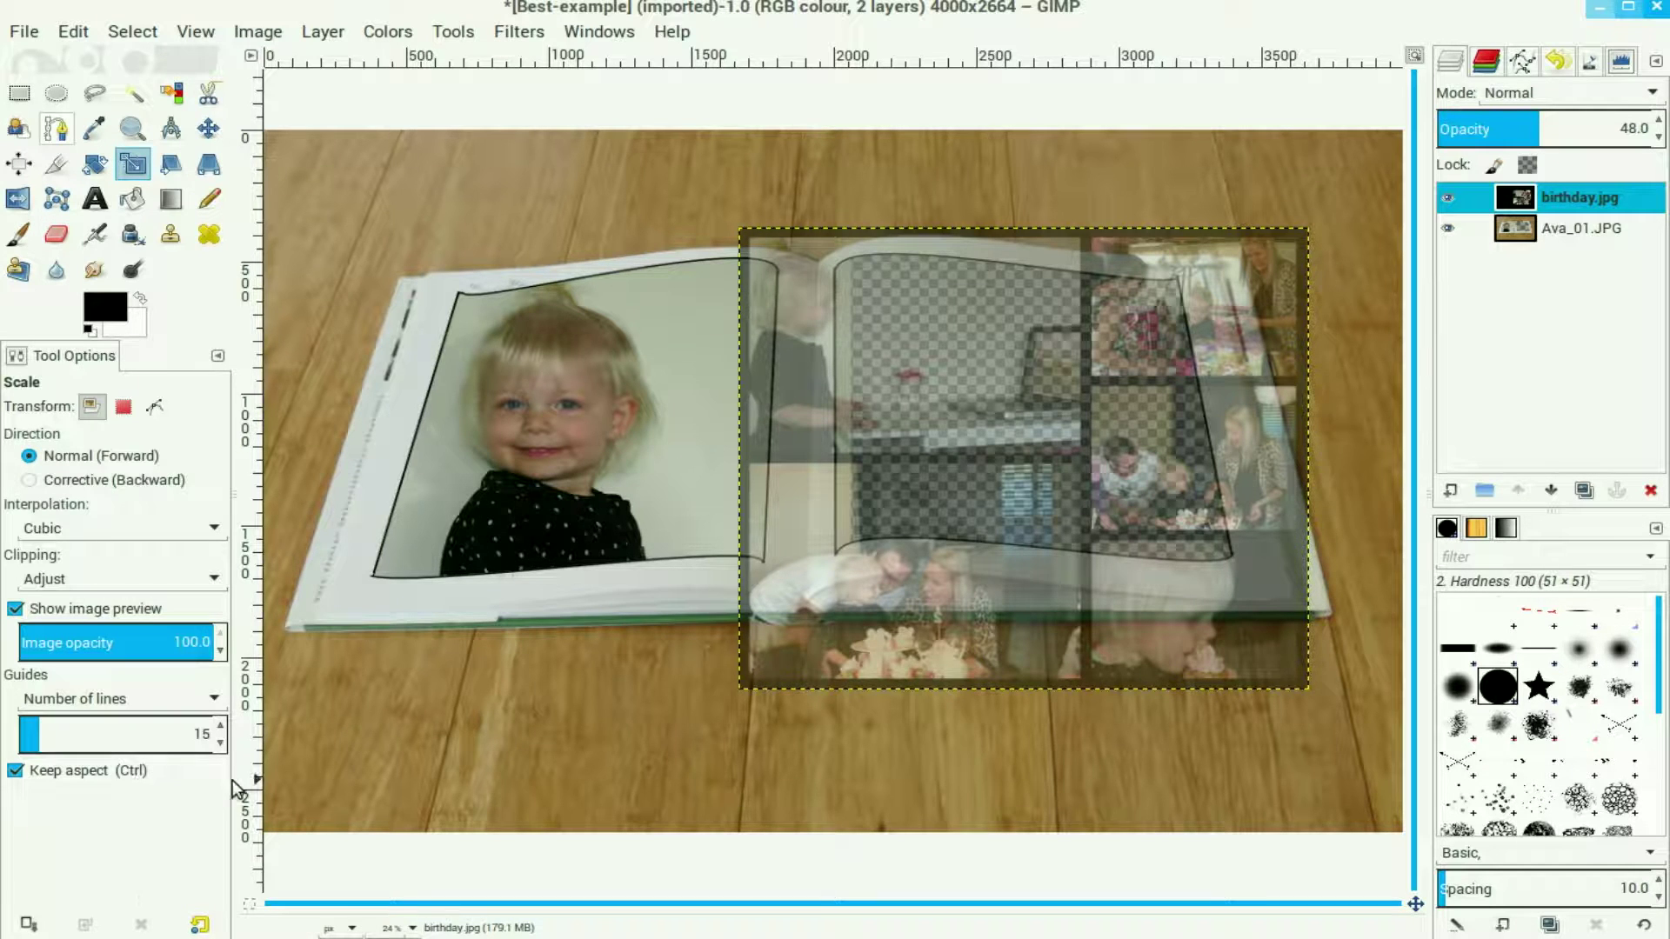
{"action": "left_click_drag", "start_coordinate": [740, 241], "coordinate": [852, 288]}
{"action": "left_click_drag", "start_coordinate": [1302, 700], "coordinate": [1324, 356]}
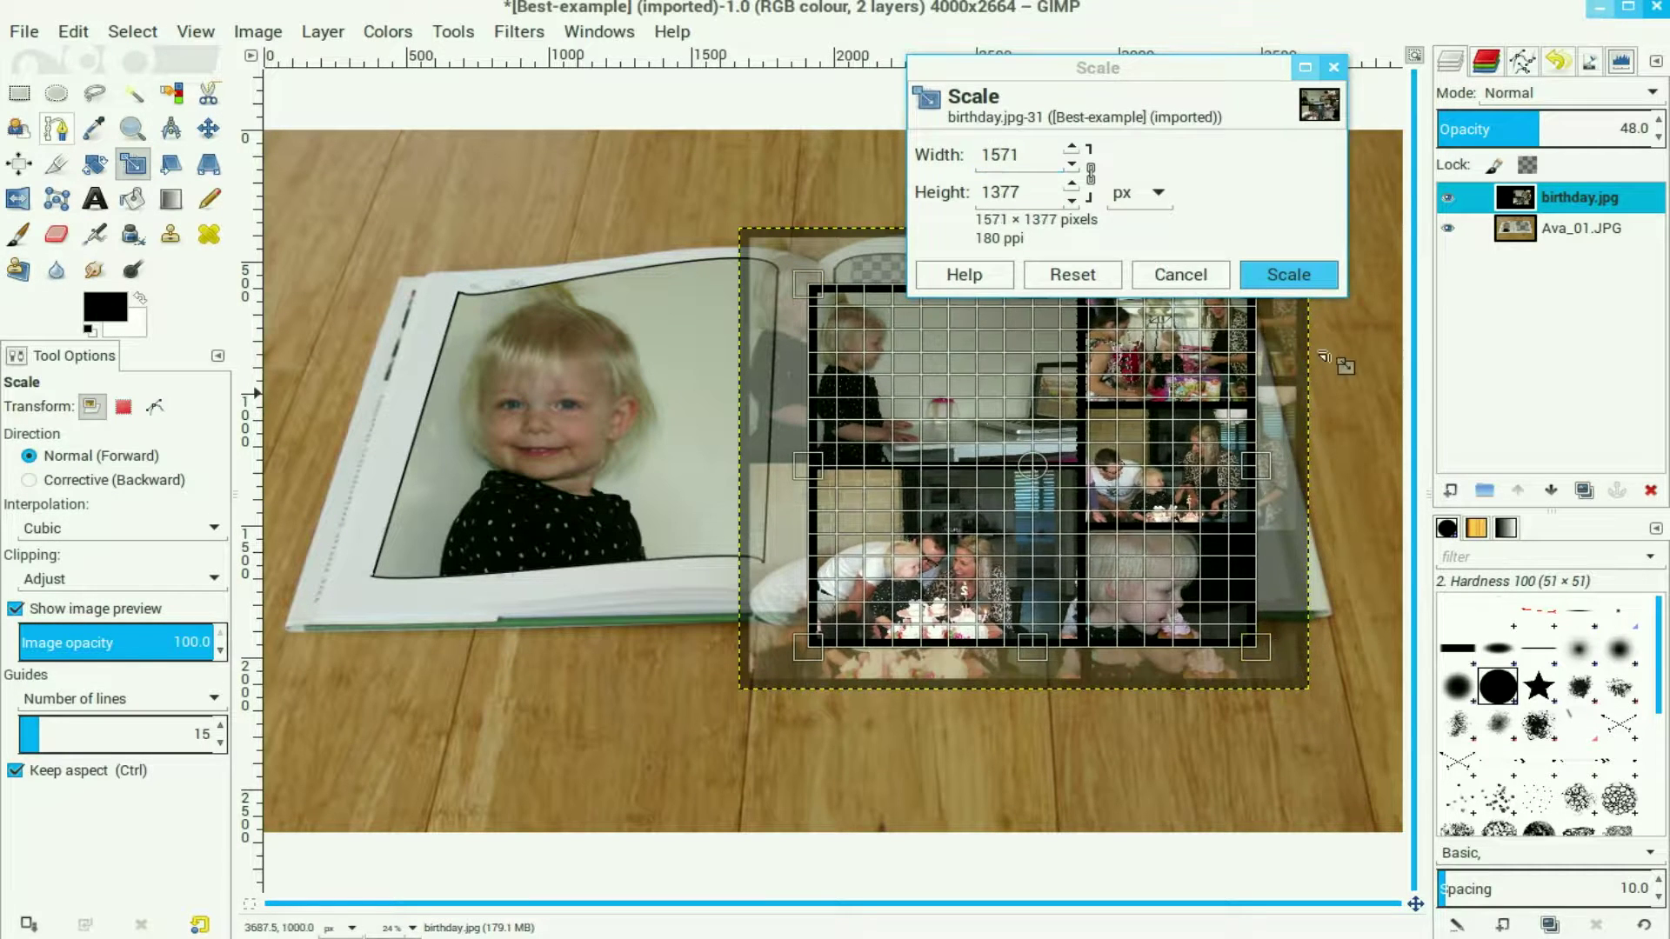
{"action": "left_click", "coordinate": [1322, 277]}
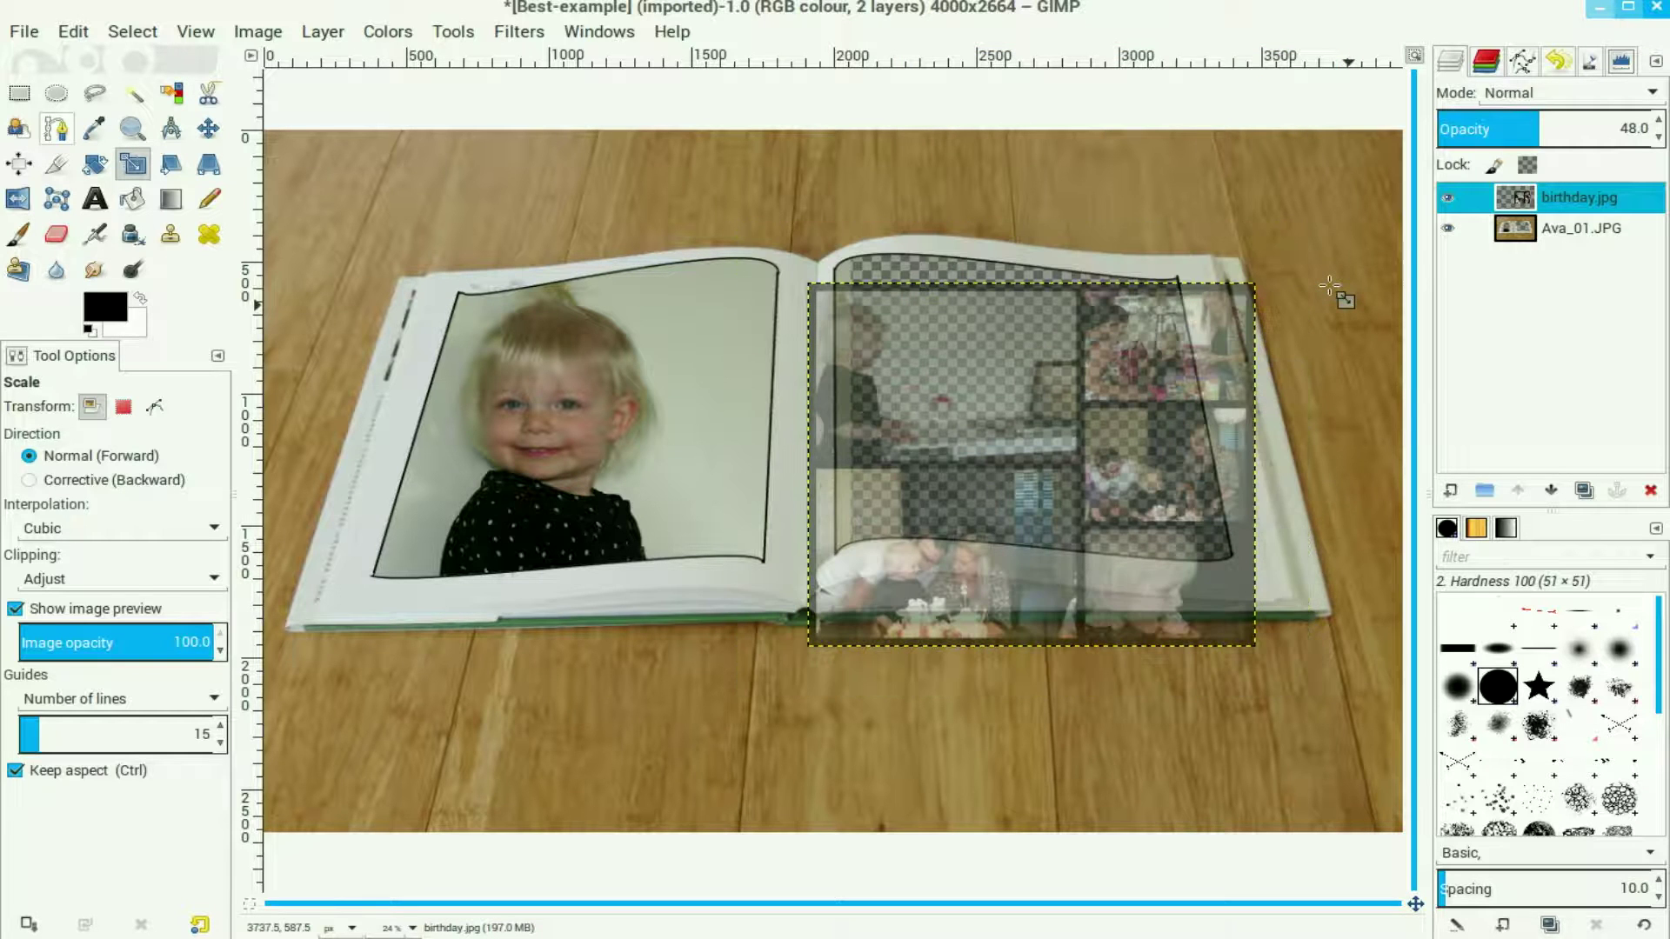
Align the birthday.jpg layer's upper-left corner with the right page's frame and scale the layer down to the frame's width
{"action": "left_click", "coordinate": [208, 129]}
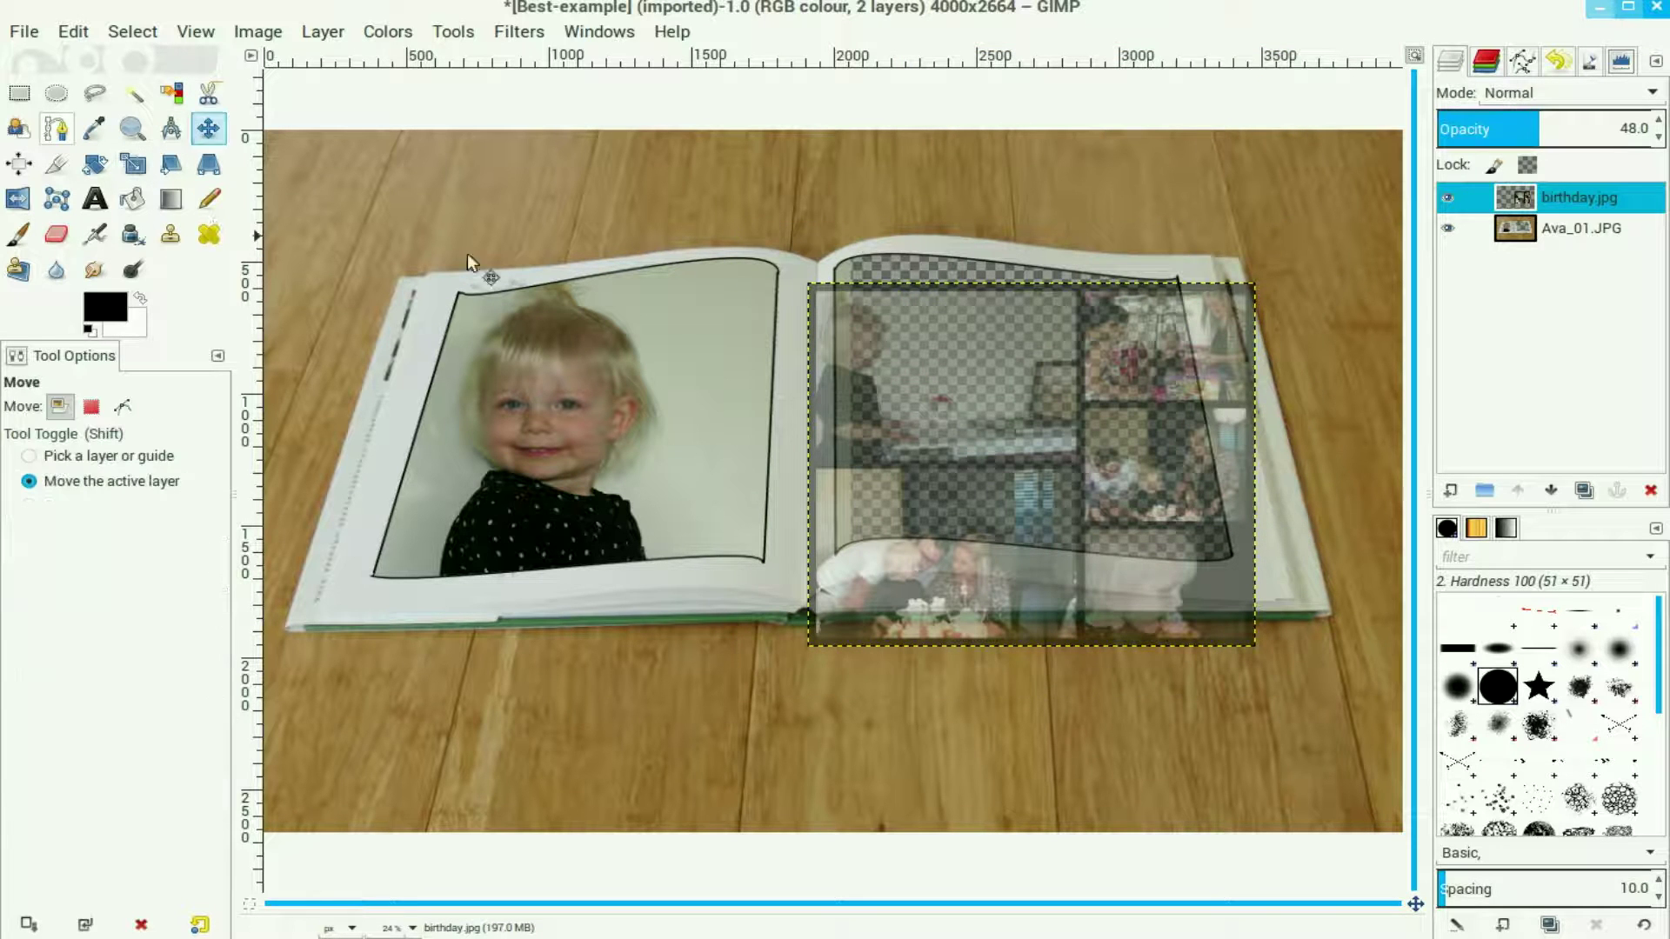
{"action": "left_click_drag", "start_coordinate": [962, 500], "coordinate": [986, 473]}
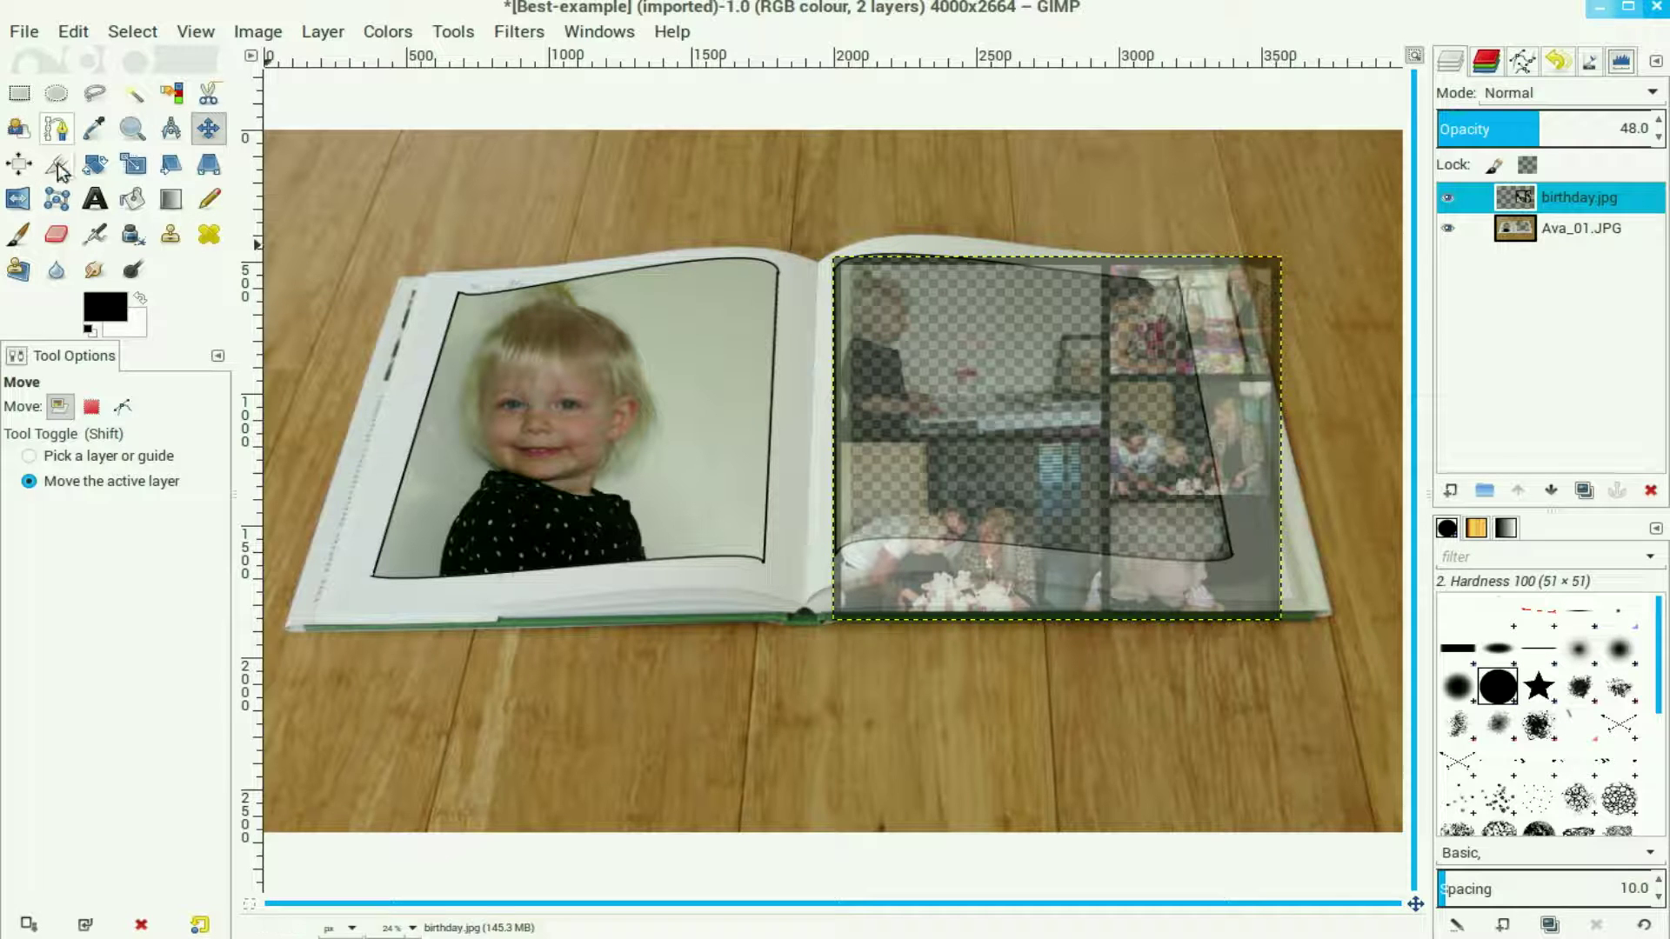
{"action": "left_click", "coordinate": [133, 164]}
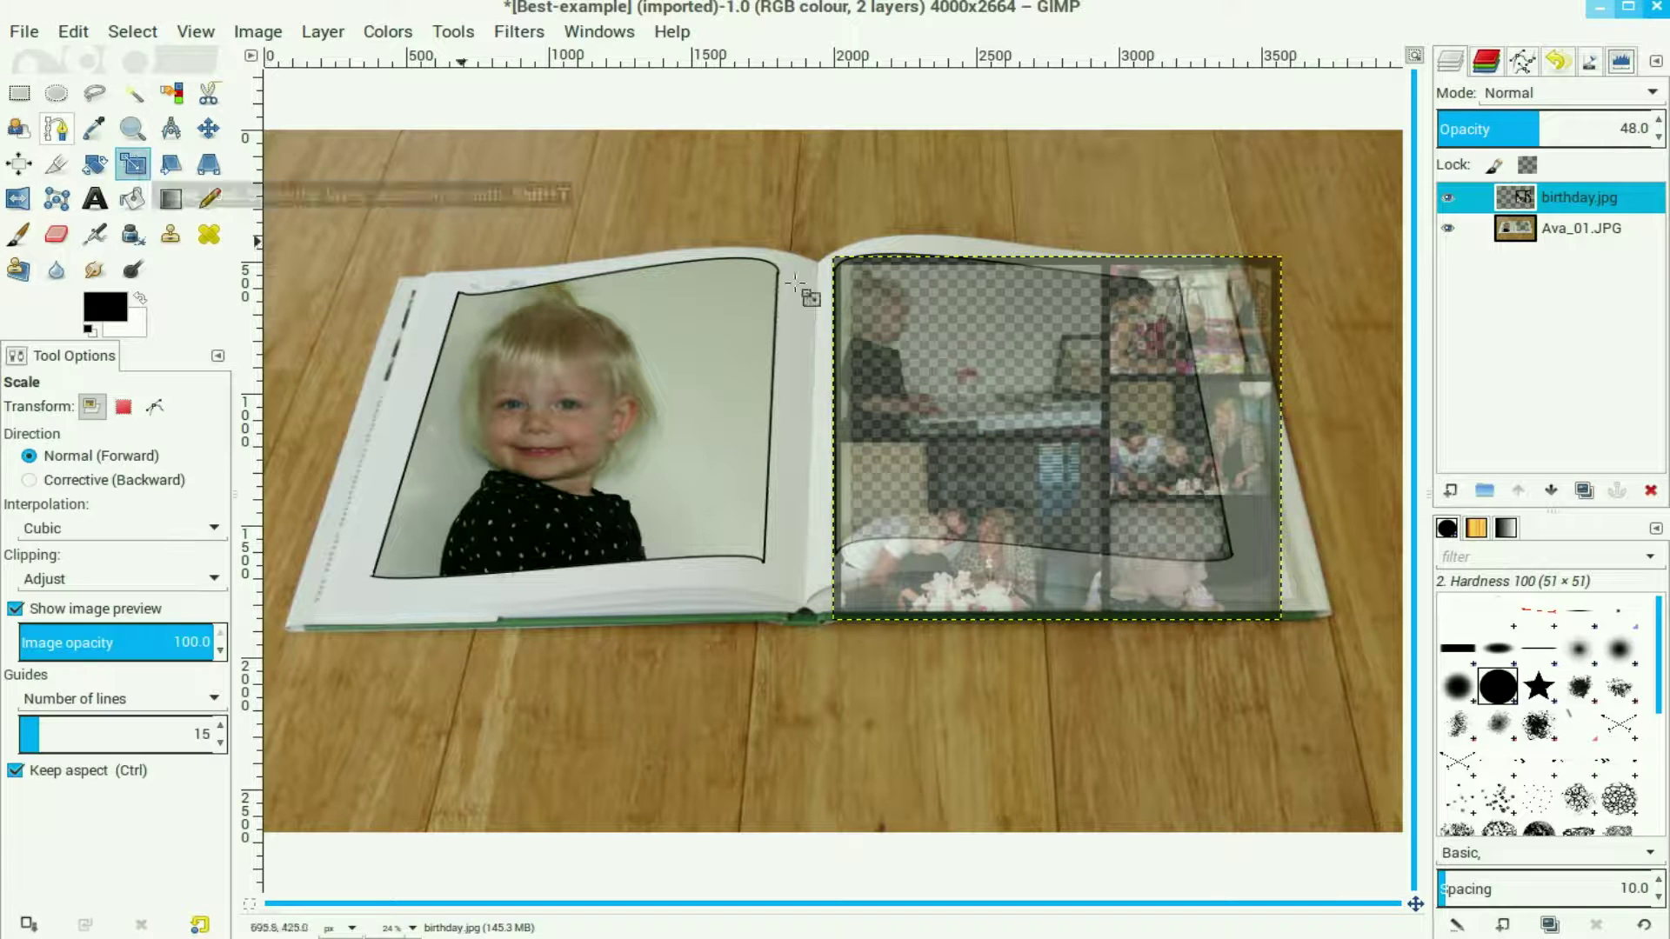
{"action": "left_click", "coordinate": [1222, 269]}
{"action": "left_click_drag", "start_coordinate": [1223, 272], "coordinate": [1120, 306]}
{"action": "left_click", "coordinate": [1286, 248]}
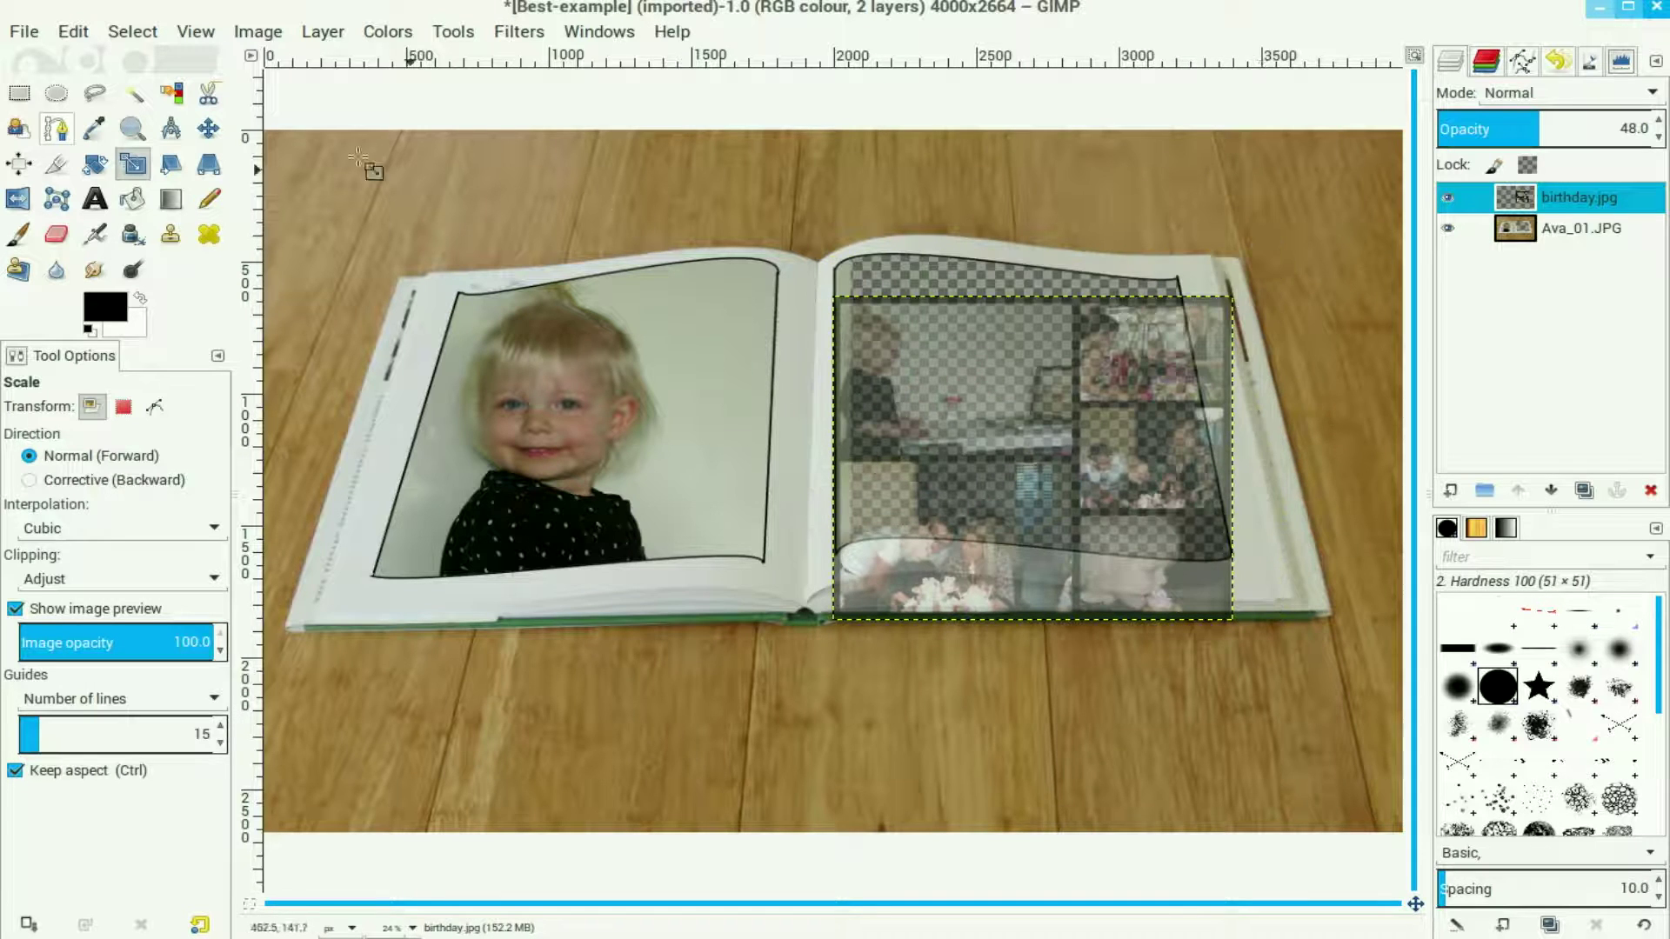
Move the birthday.jpg layer up over the right page's cut-out and set its opacity to 100
{"action": "left_click", "coordinate": [208, 128]}
{"action": "left_click_drag", "start_coordinate": [1032, 492], "coordinate": [1041, 457]}
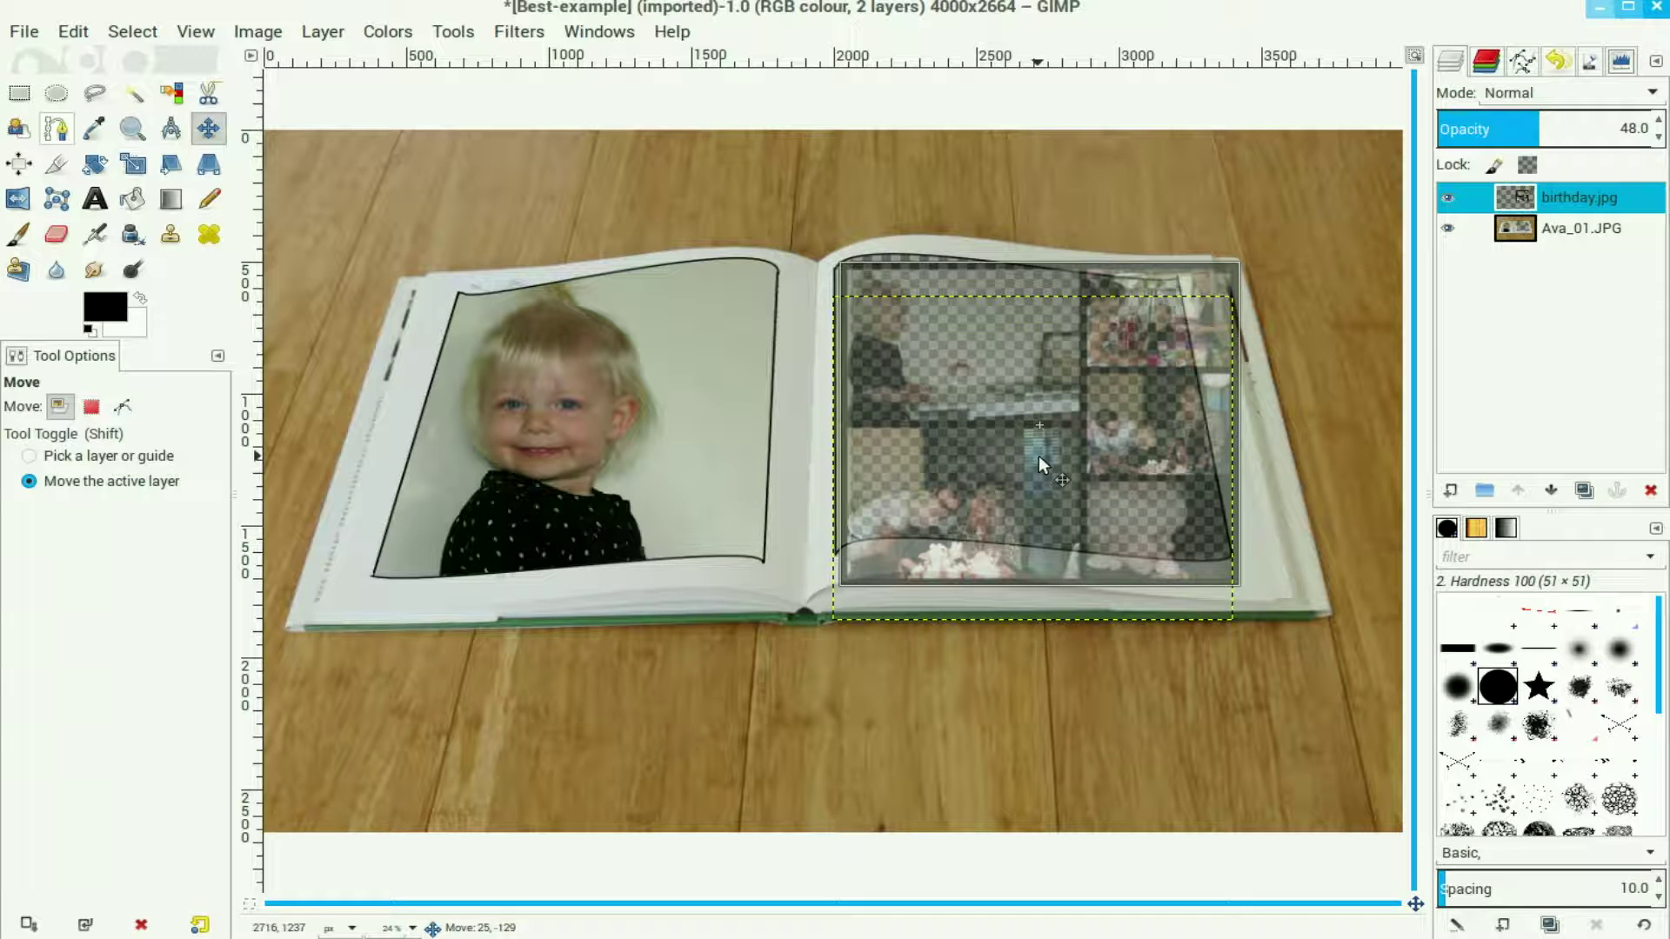
{"action": "left_click_drag", "start_coordinate": [1040, 457], "coordinate": [1040, 456]}
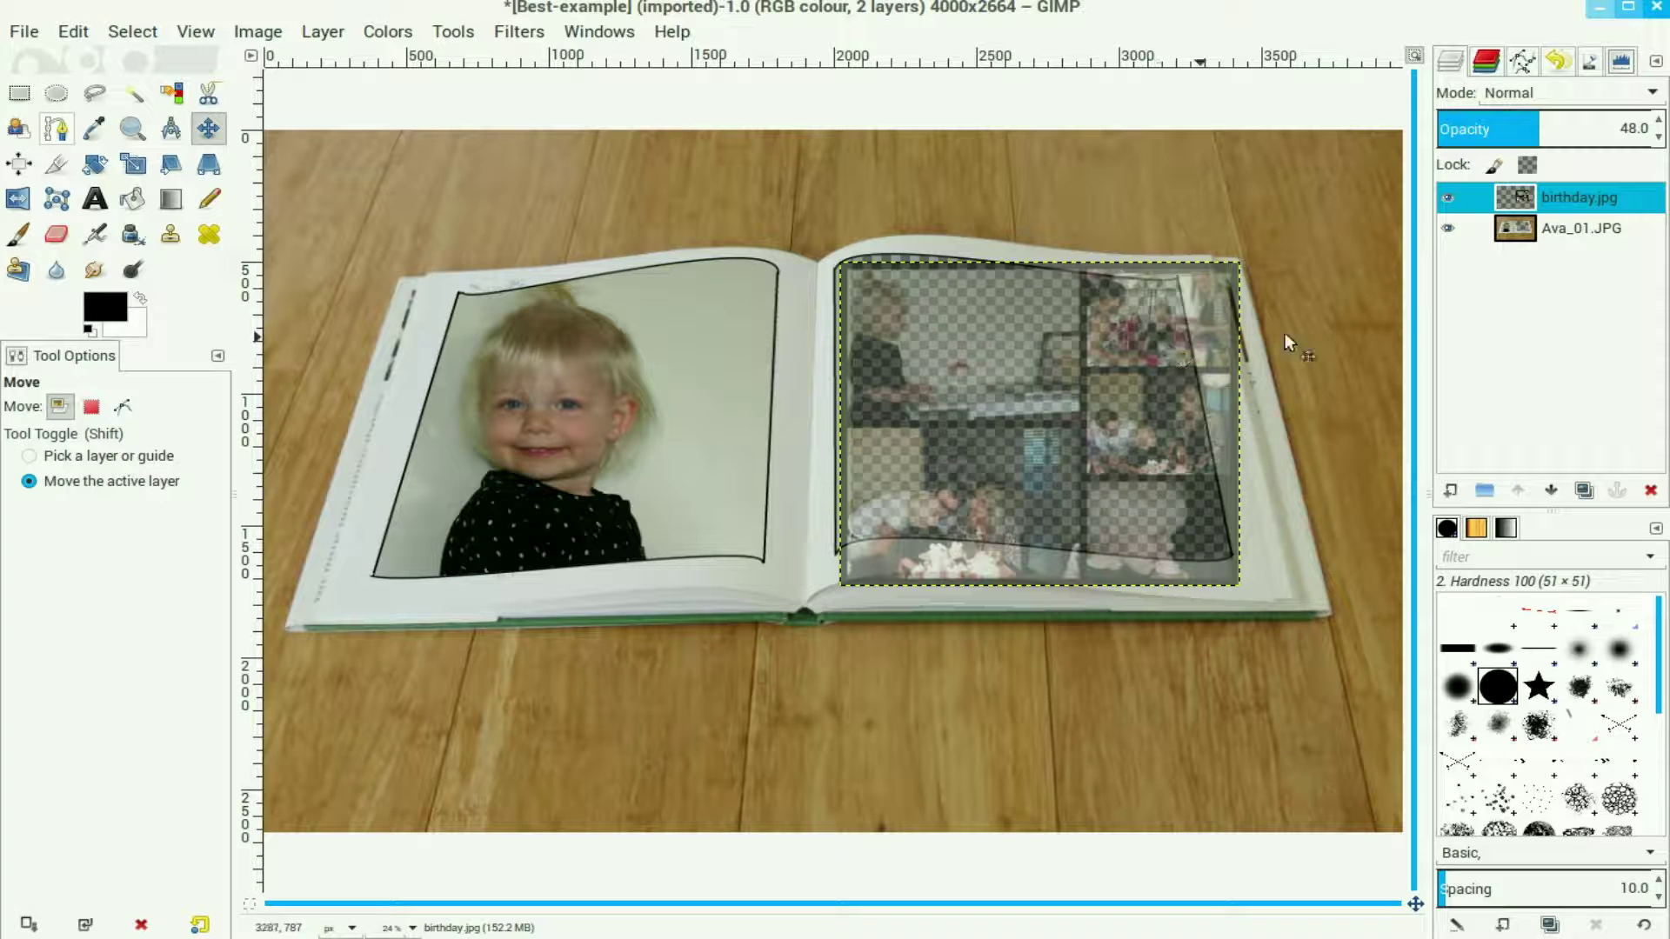
{"action": "left_click_drag", "start_coordinate": [1536, 129], "coordinate": [1656, 134]}
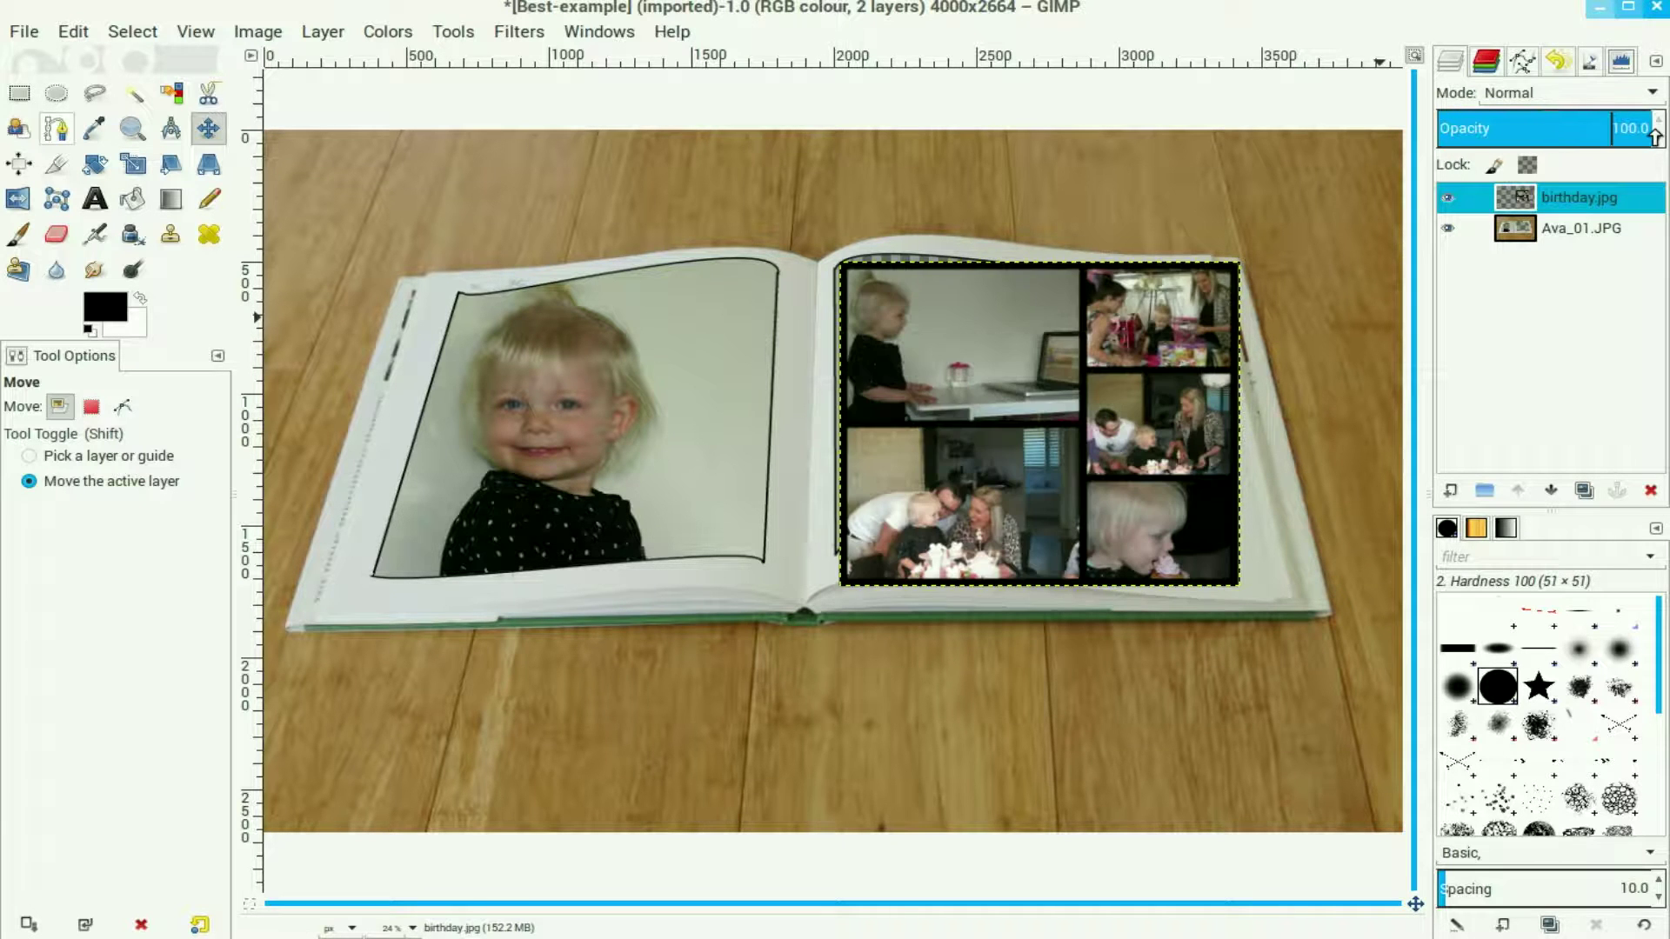
Apply a Perspective transform to the birthday.jpg layer, pulling its upper corners left and its lower-right corner outward to follow the right page's slant
{"action": "left_click", "coordinate": [217, 171]}
{"action": "left_click", "coordinate": [1240, 287]}
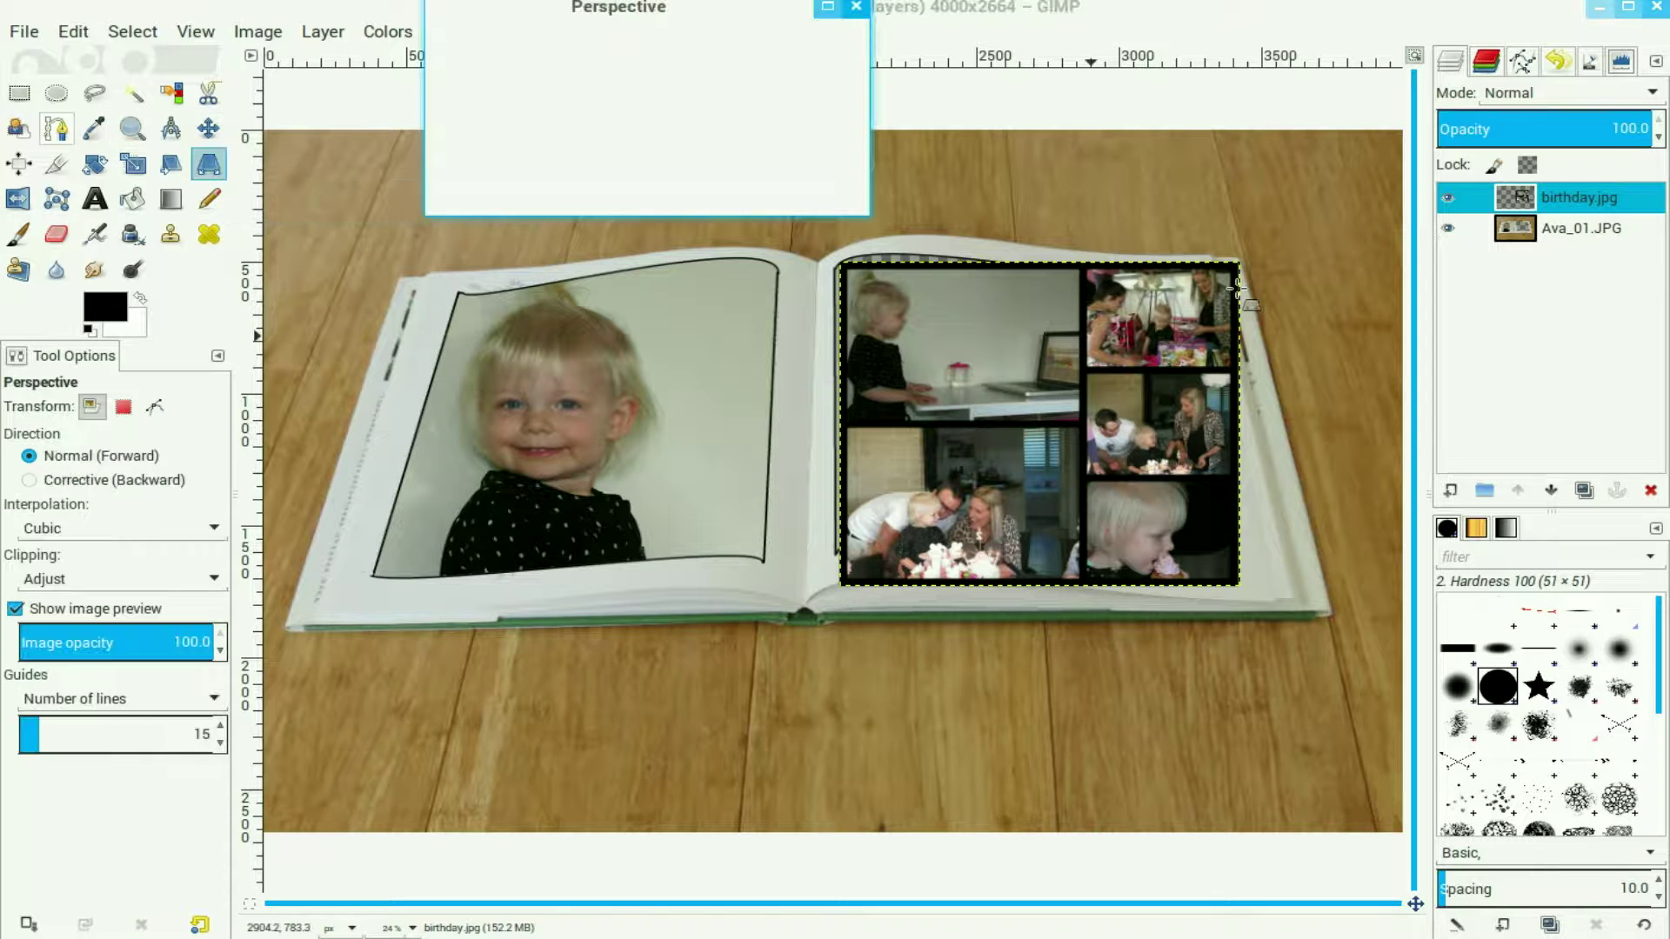
{"action": "left_click_drag", "start_coordinate": [1240, 287], "coordinate": [1197, 291]}
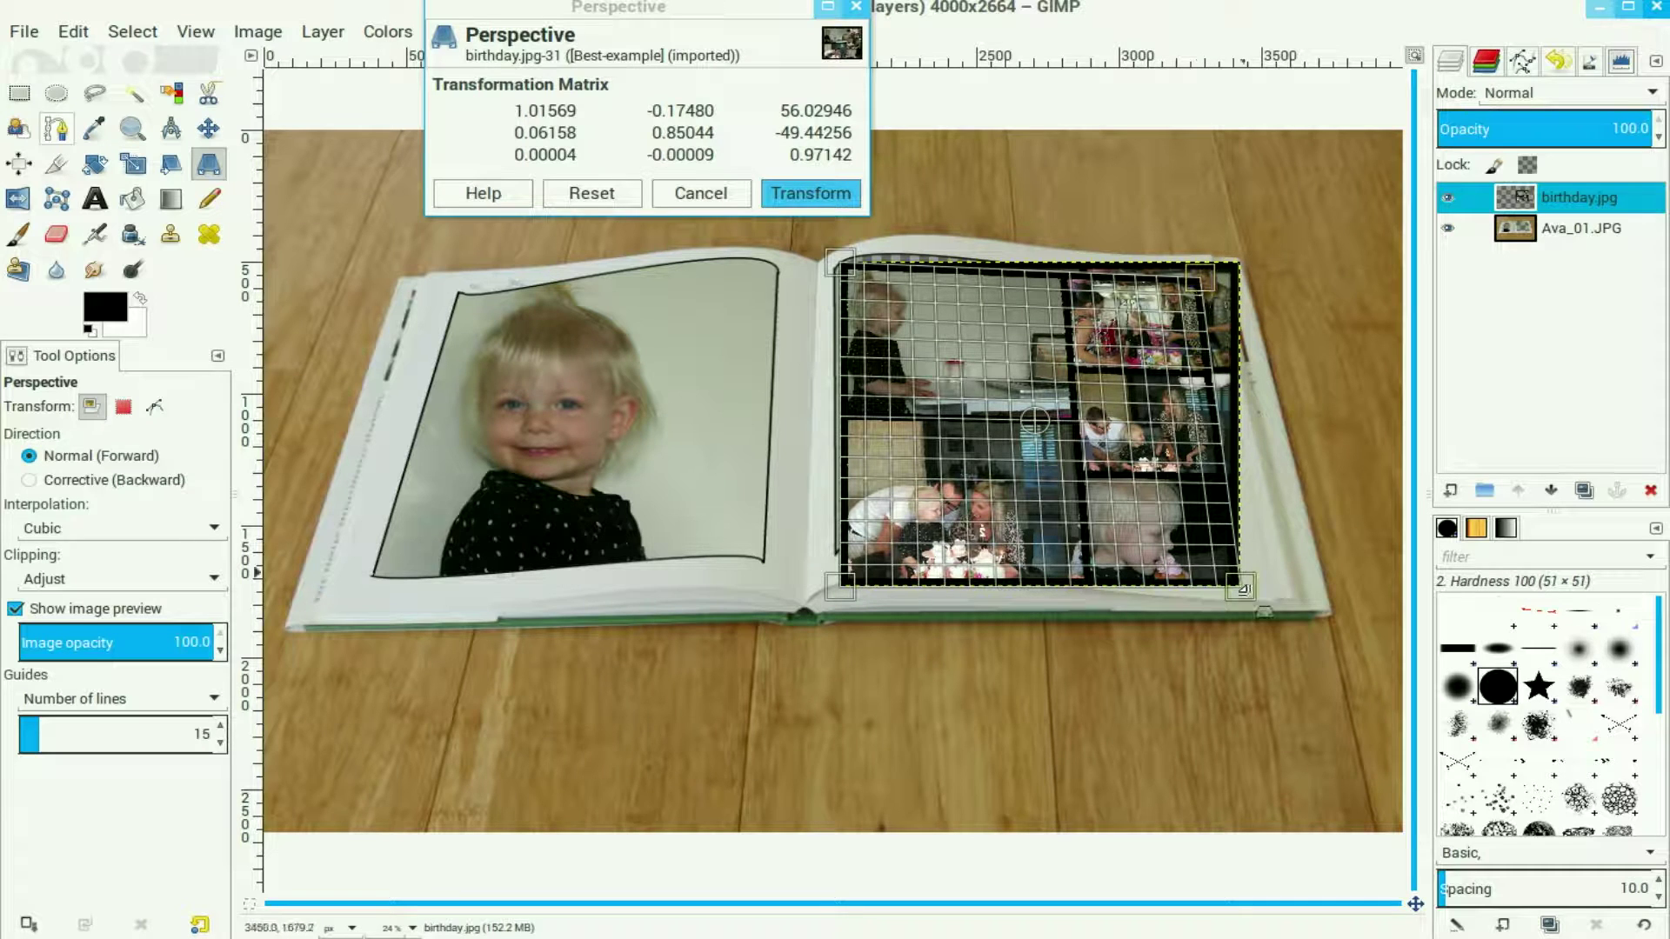
{"action": "left_click_drag", "start_coordinate": [1229, 586], "coordinate": [1254, 576]}
{"action": "left_click_drag", "start_coordinate": [857, 272], "coordinate": [837, 270]}
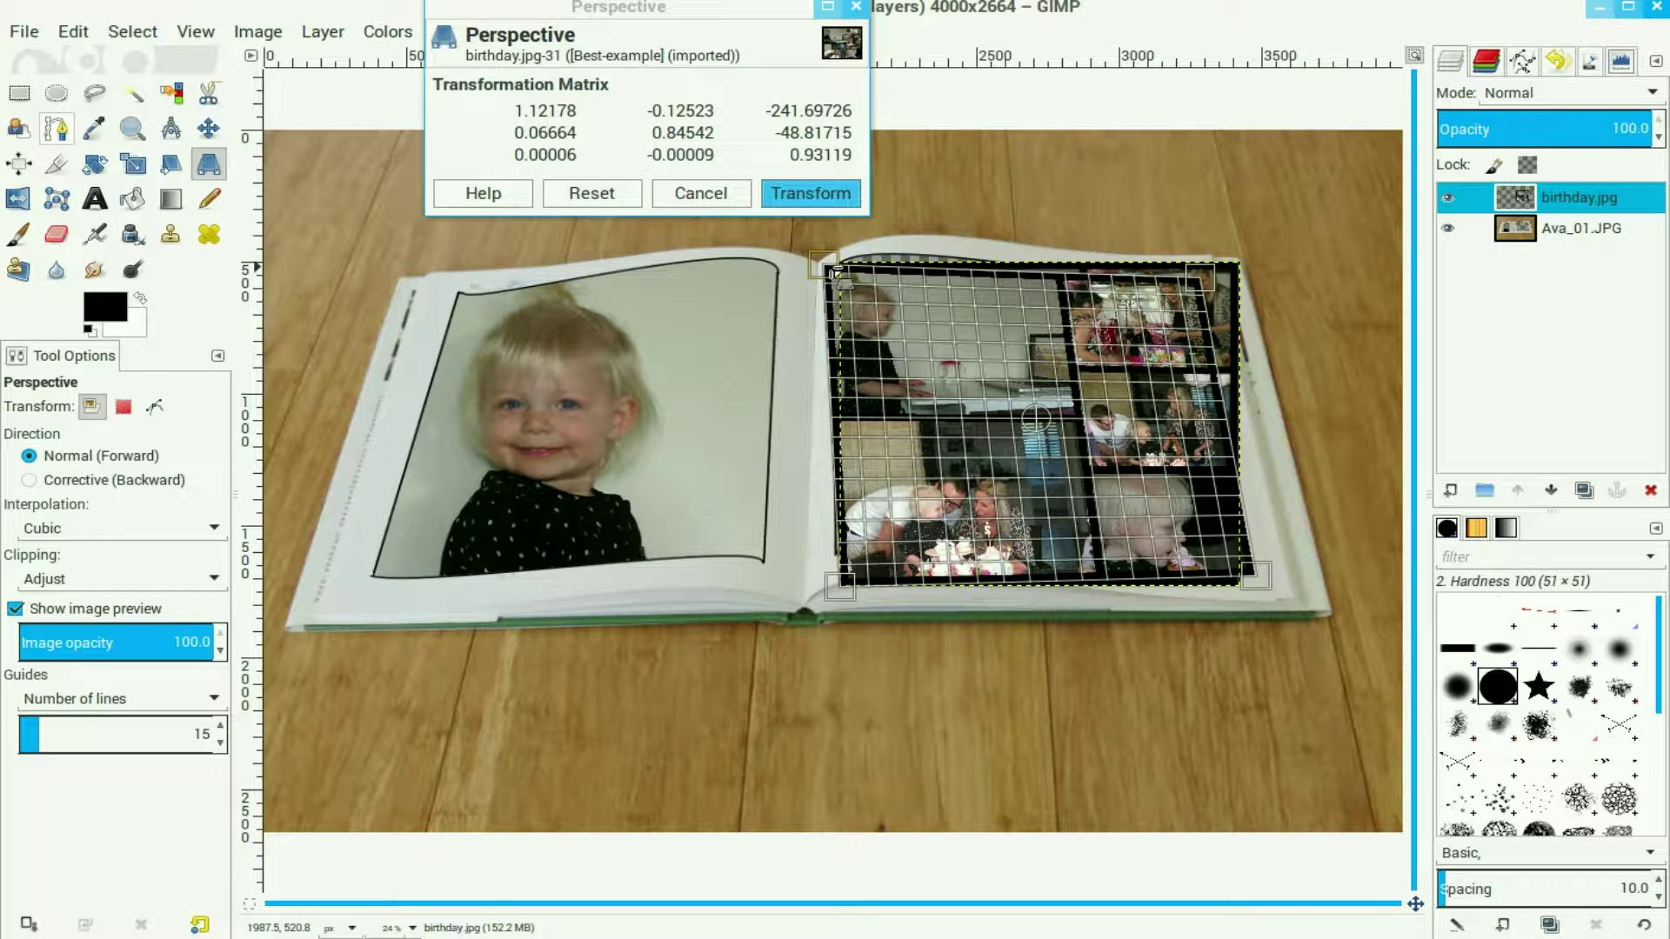
{"action": "left_click", "coordinate": [811, 195]}
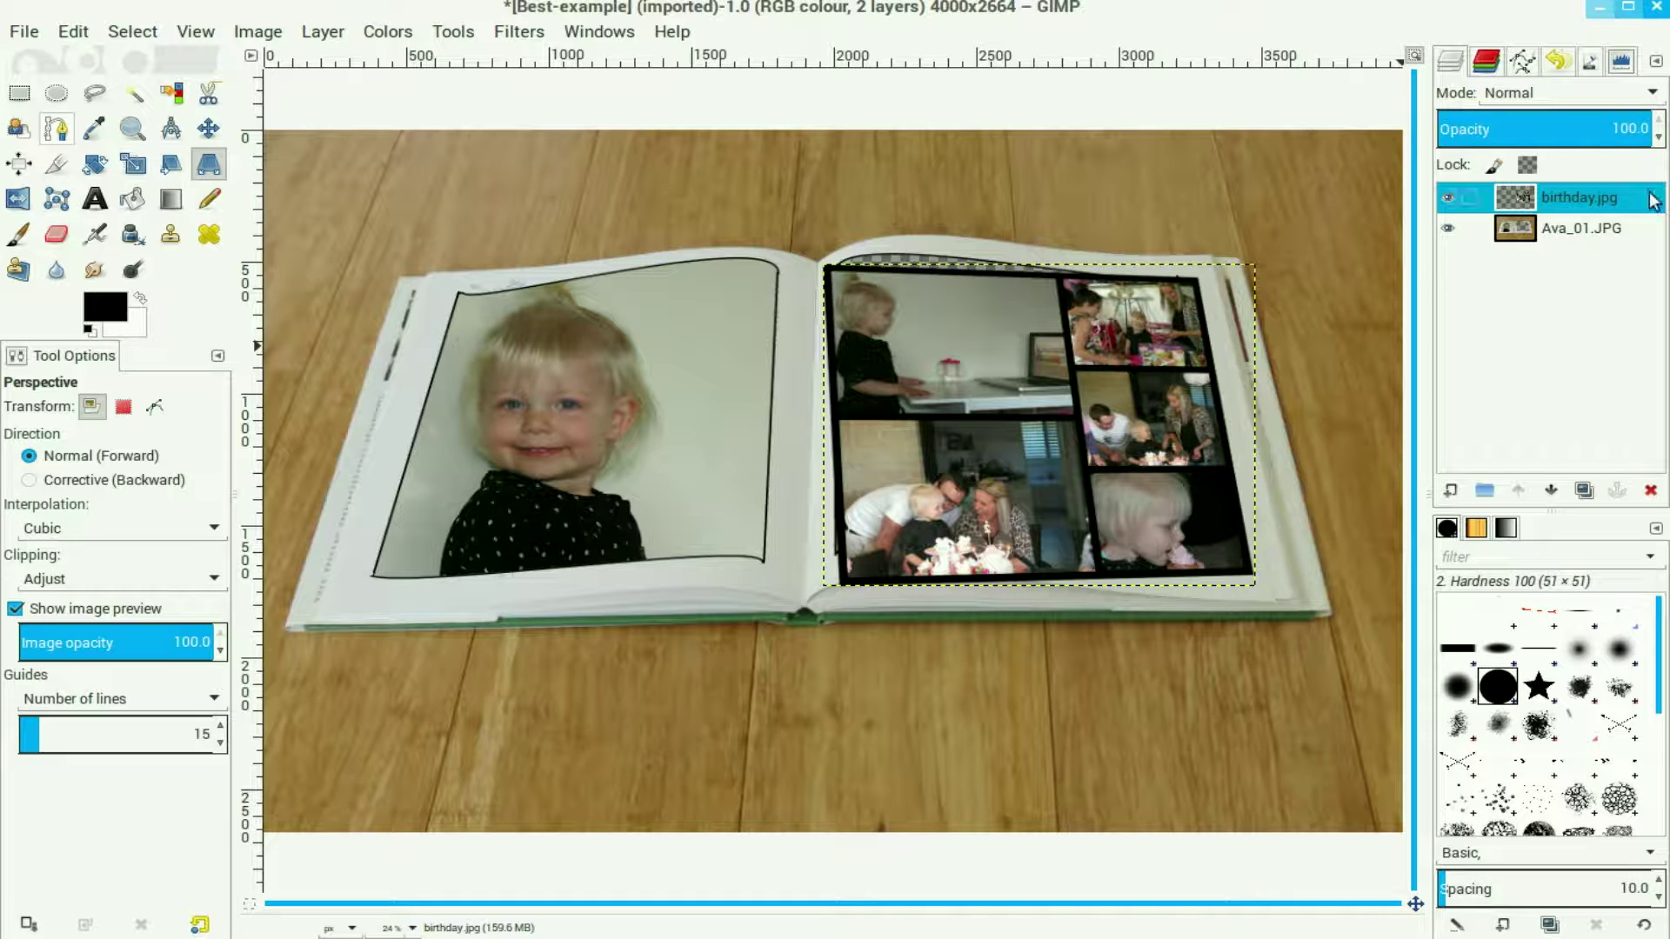
Nudge the birthday.jpg layer slightly up and left over the right page's cut-out at 53 opacity, and restore its opacity to 100
{"action": "left_click", "coordinate": [1659, 138]}
{"action": "left_click", "coordinate": [1659, 137]}
{"action": "left_click", "coordinate": [1659, 138]}
{"action": "left_click", "coordinate": [1660, 139]}
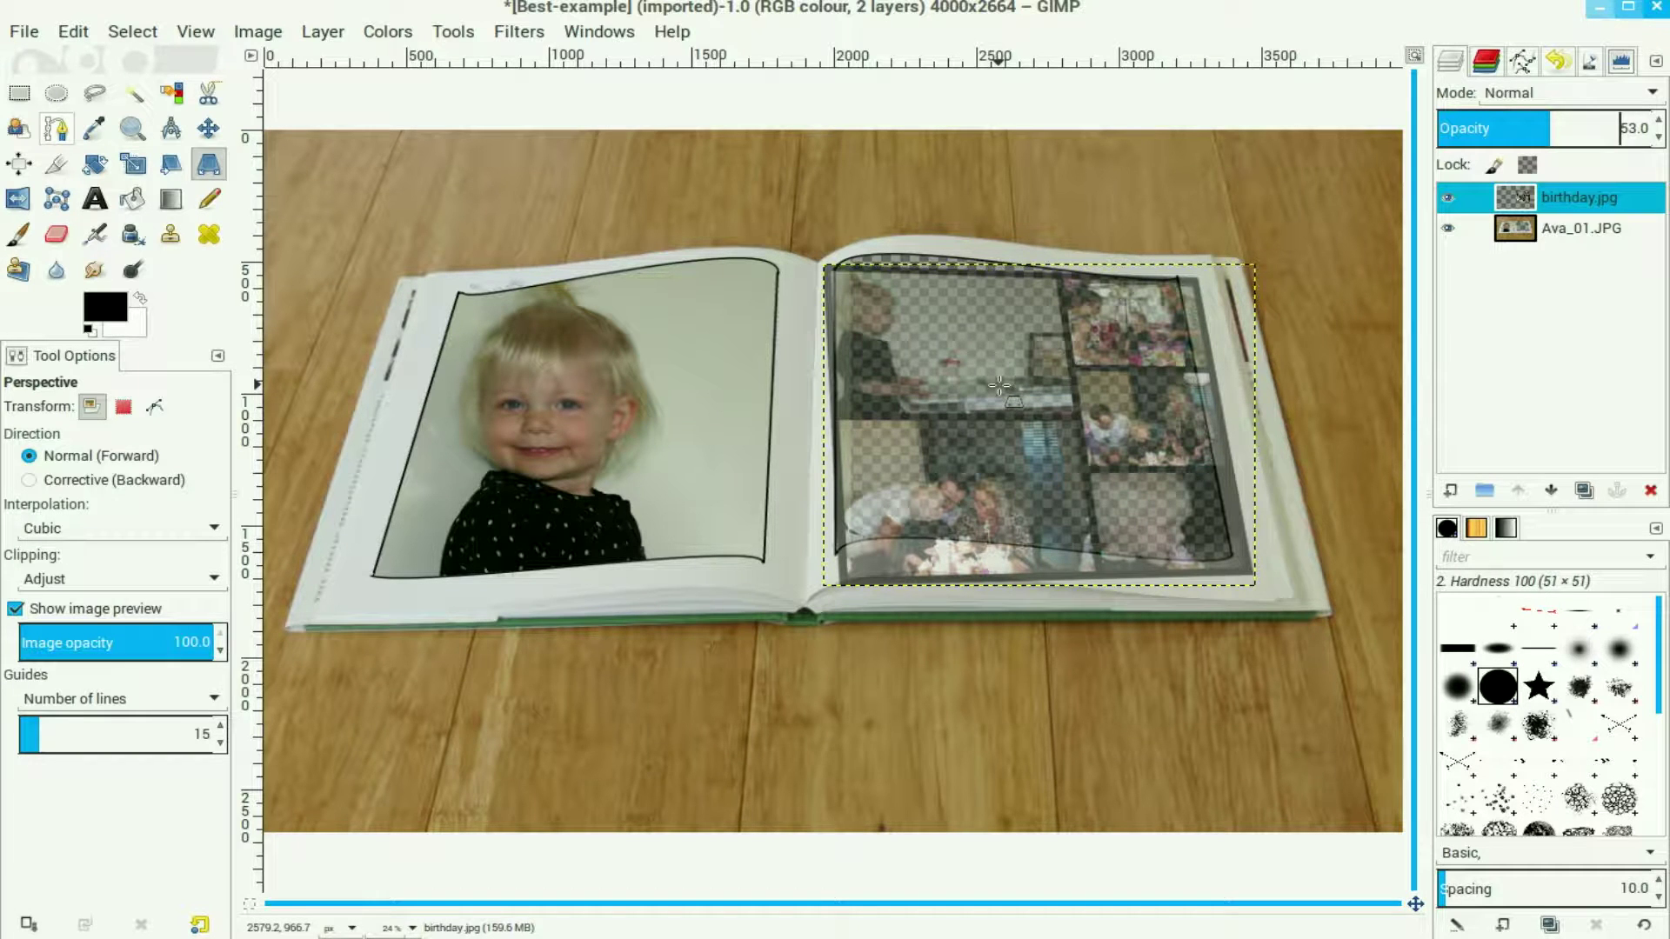
{"action": "key", "text": "m"}
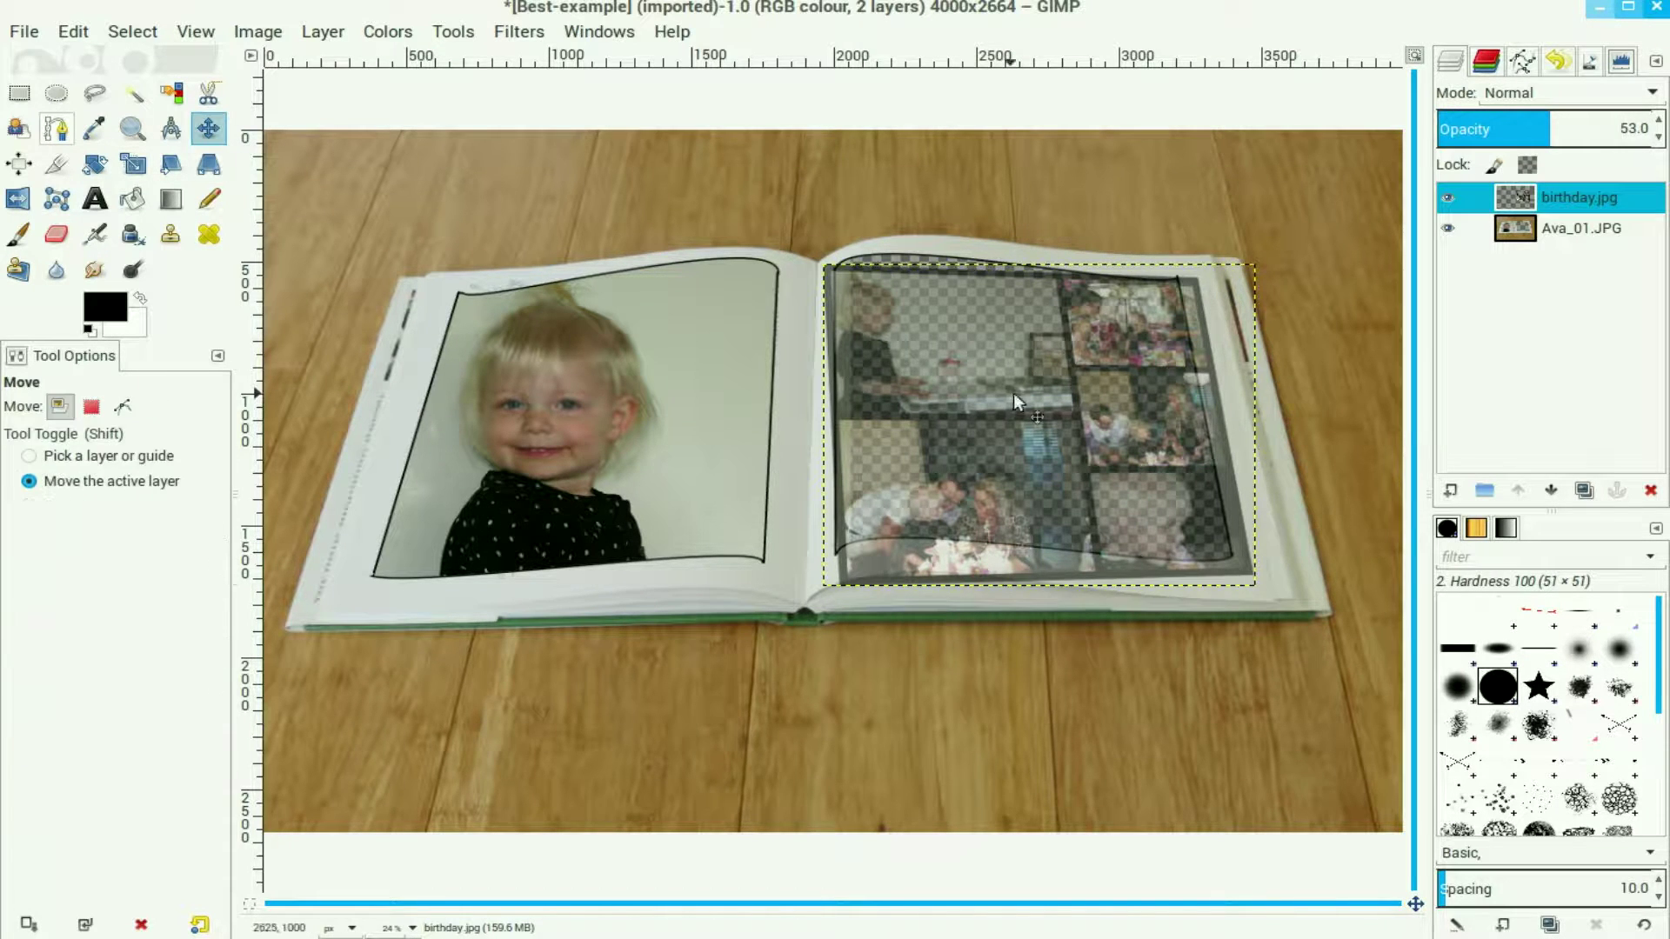
{"action": "left_click_drag", "start_coordinate": [1033, 393], "coordinate": [1032, 391]}
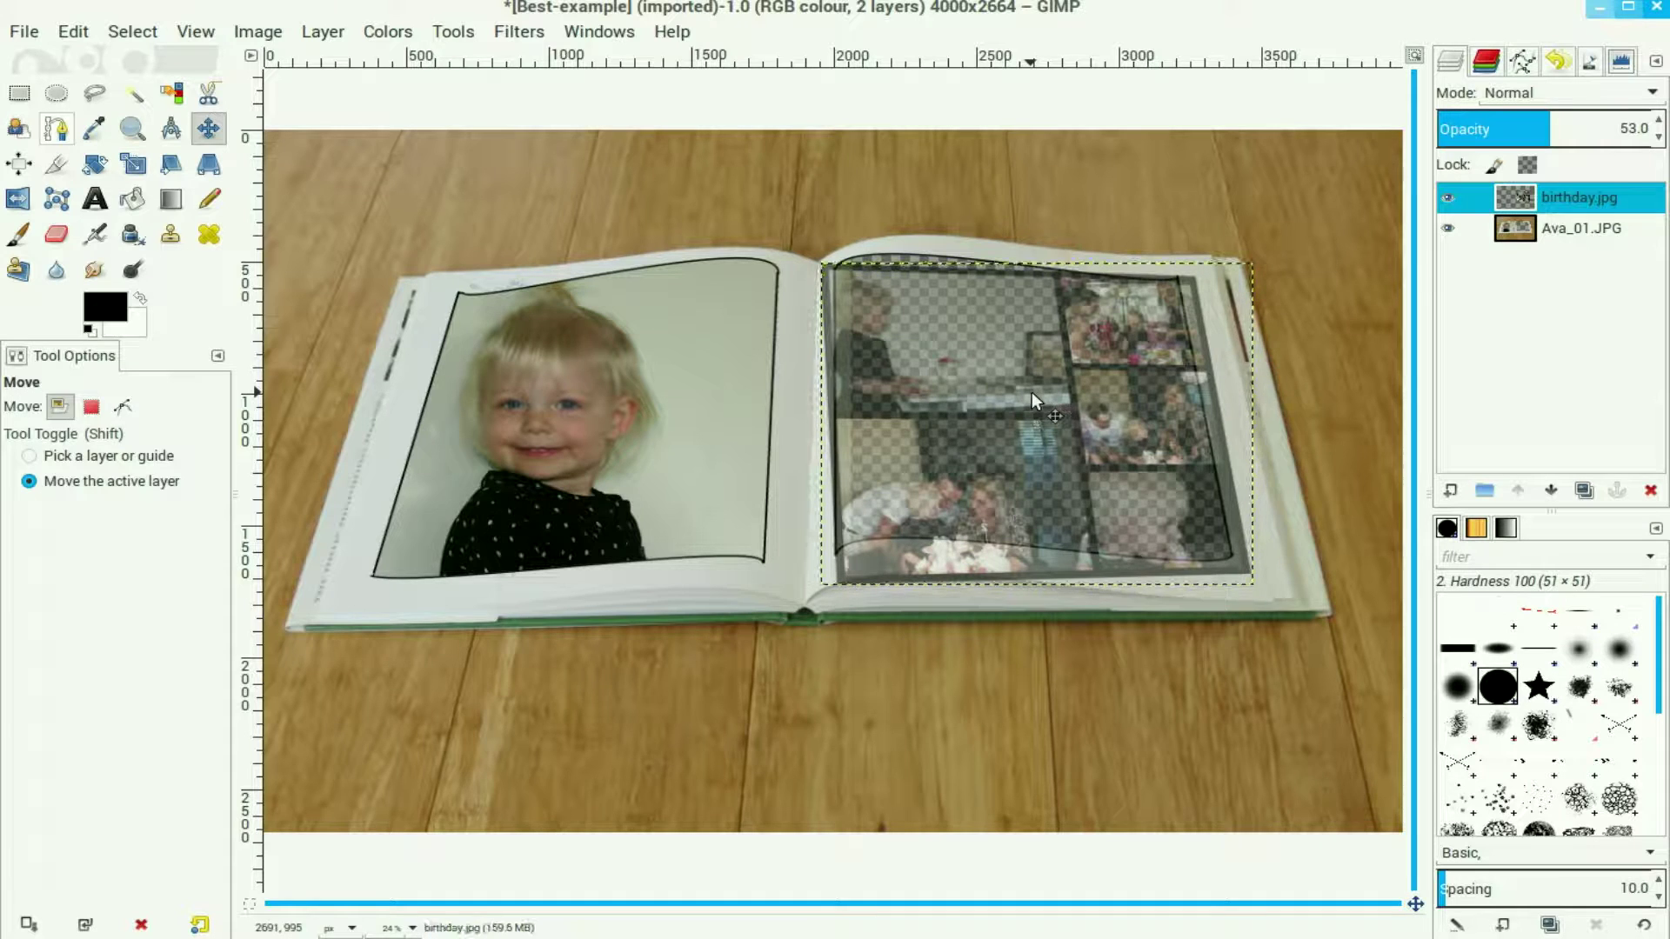
{"action": "left_click", "coordinate": [1619, 128]}
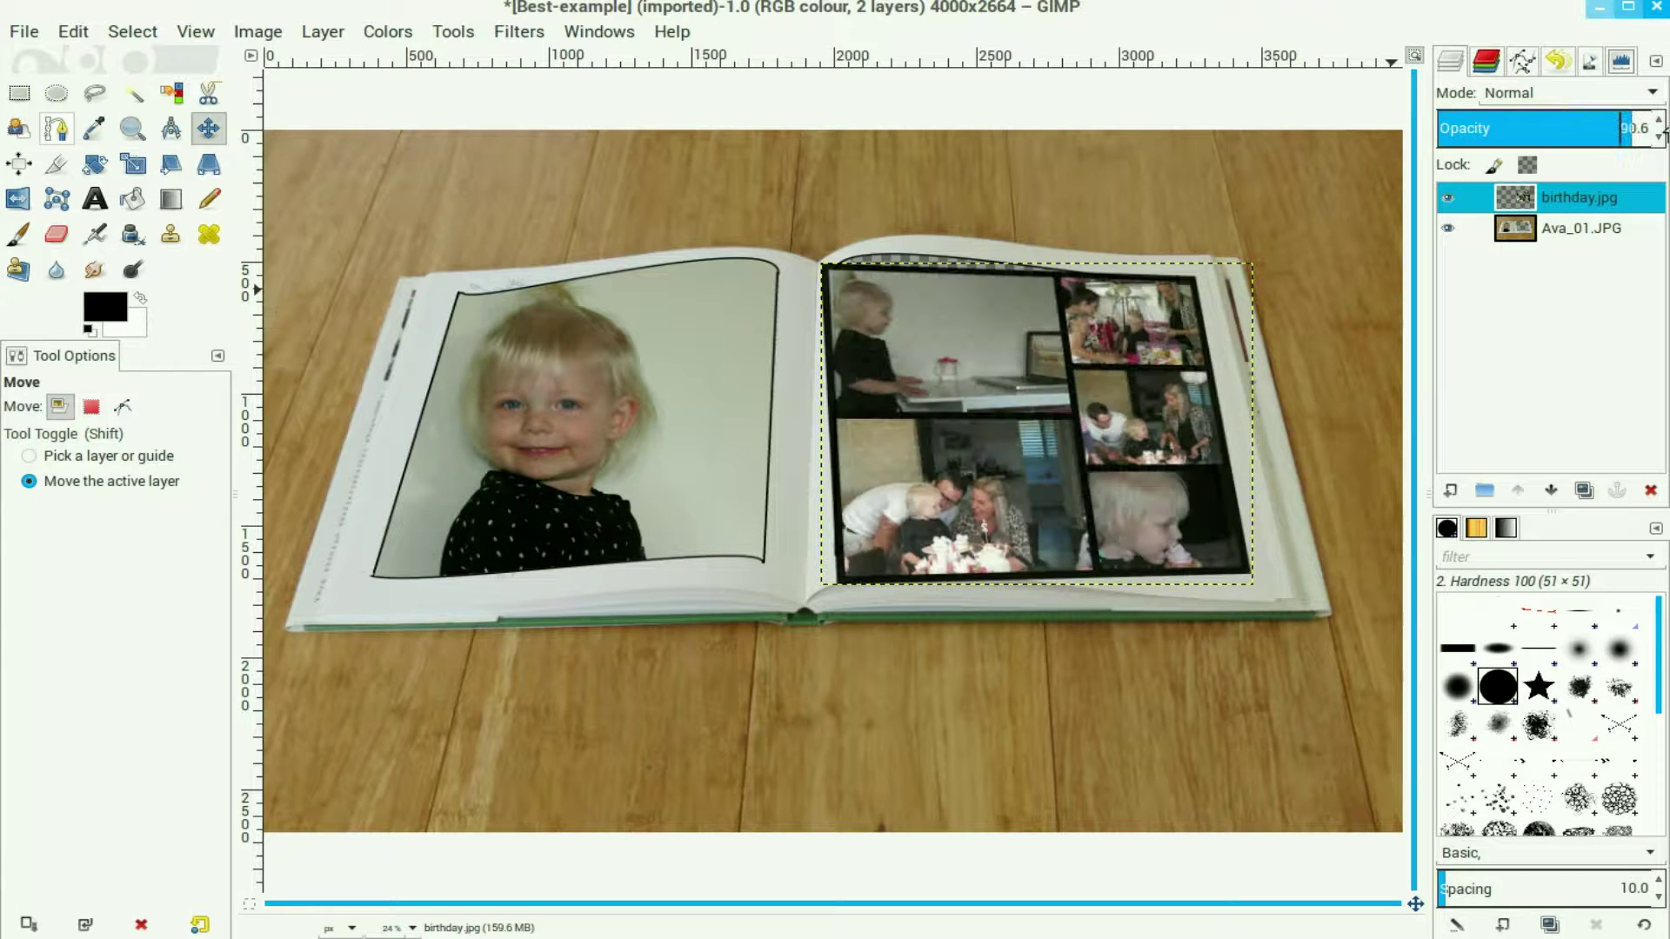
{"action": "left_click", "coordinate": [1662, 131]}
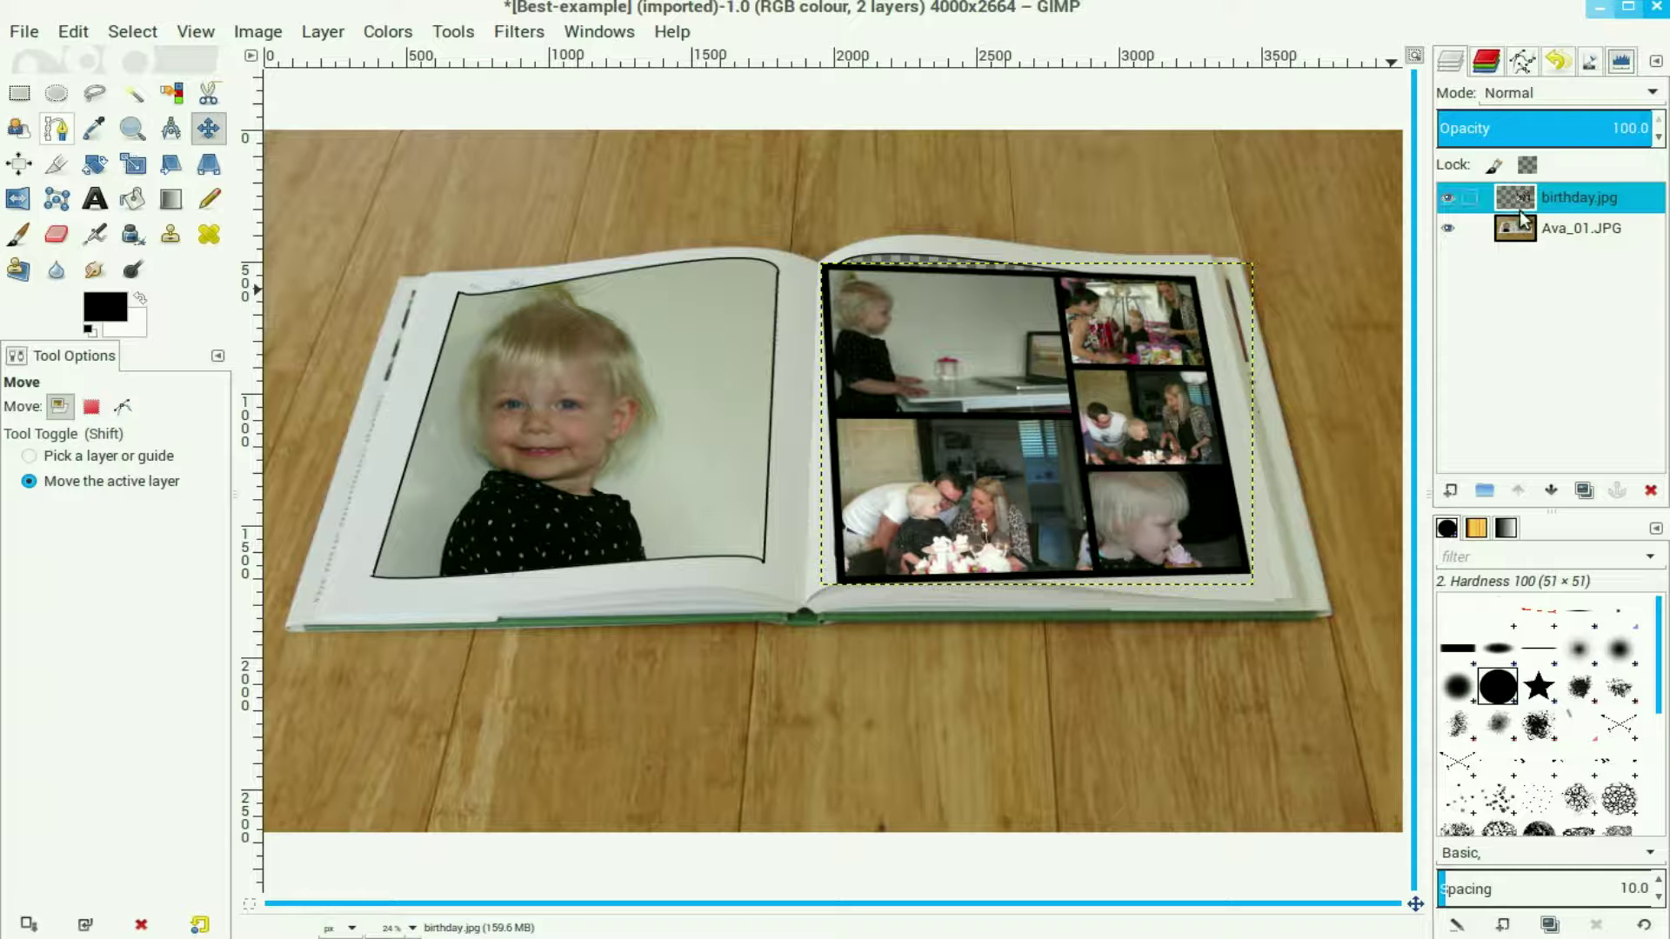
Move the birthday.jpg layer below Ava_01.JPG and merge the Ava_01.JPG layer down into it
{"action": "left_click", "coordinate": [1543, 492]}
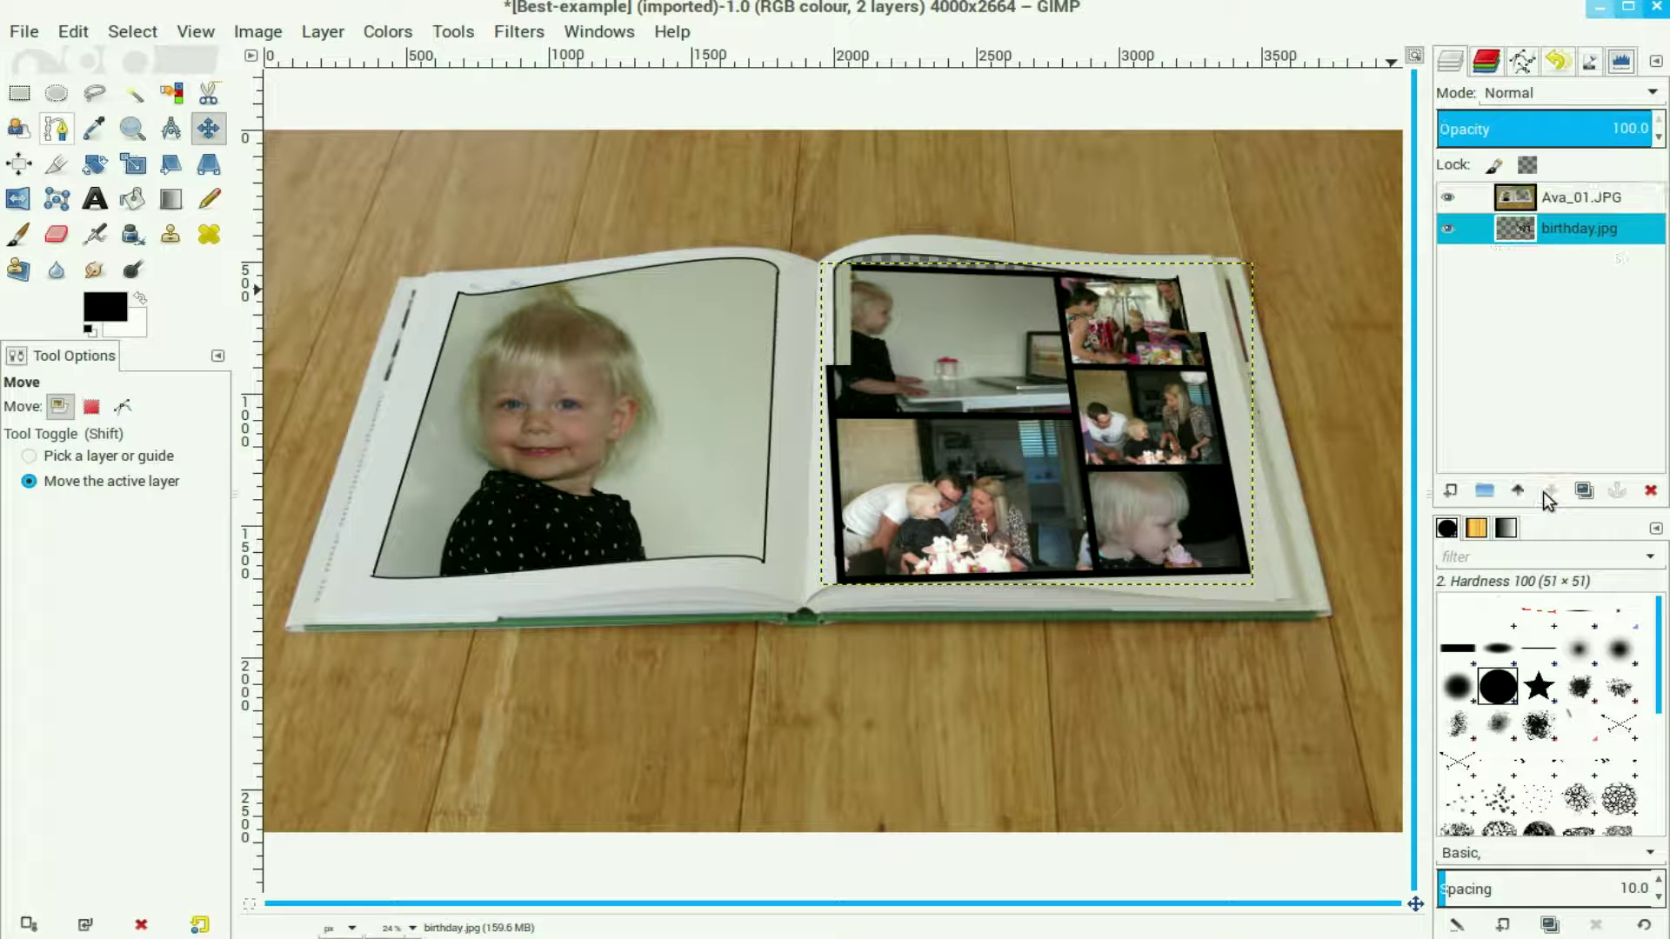
{"action": "left_click", "coordinate": [1536, 206]}
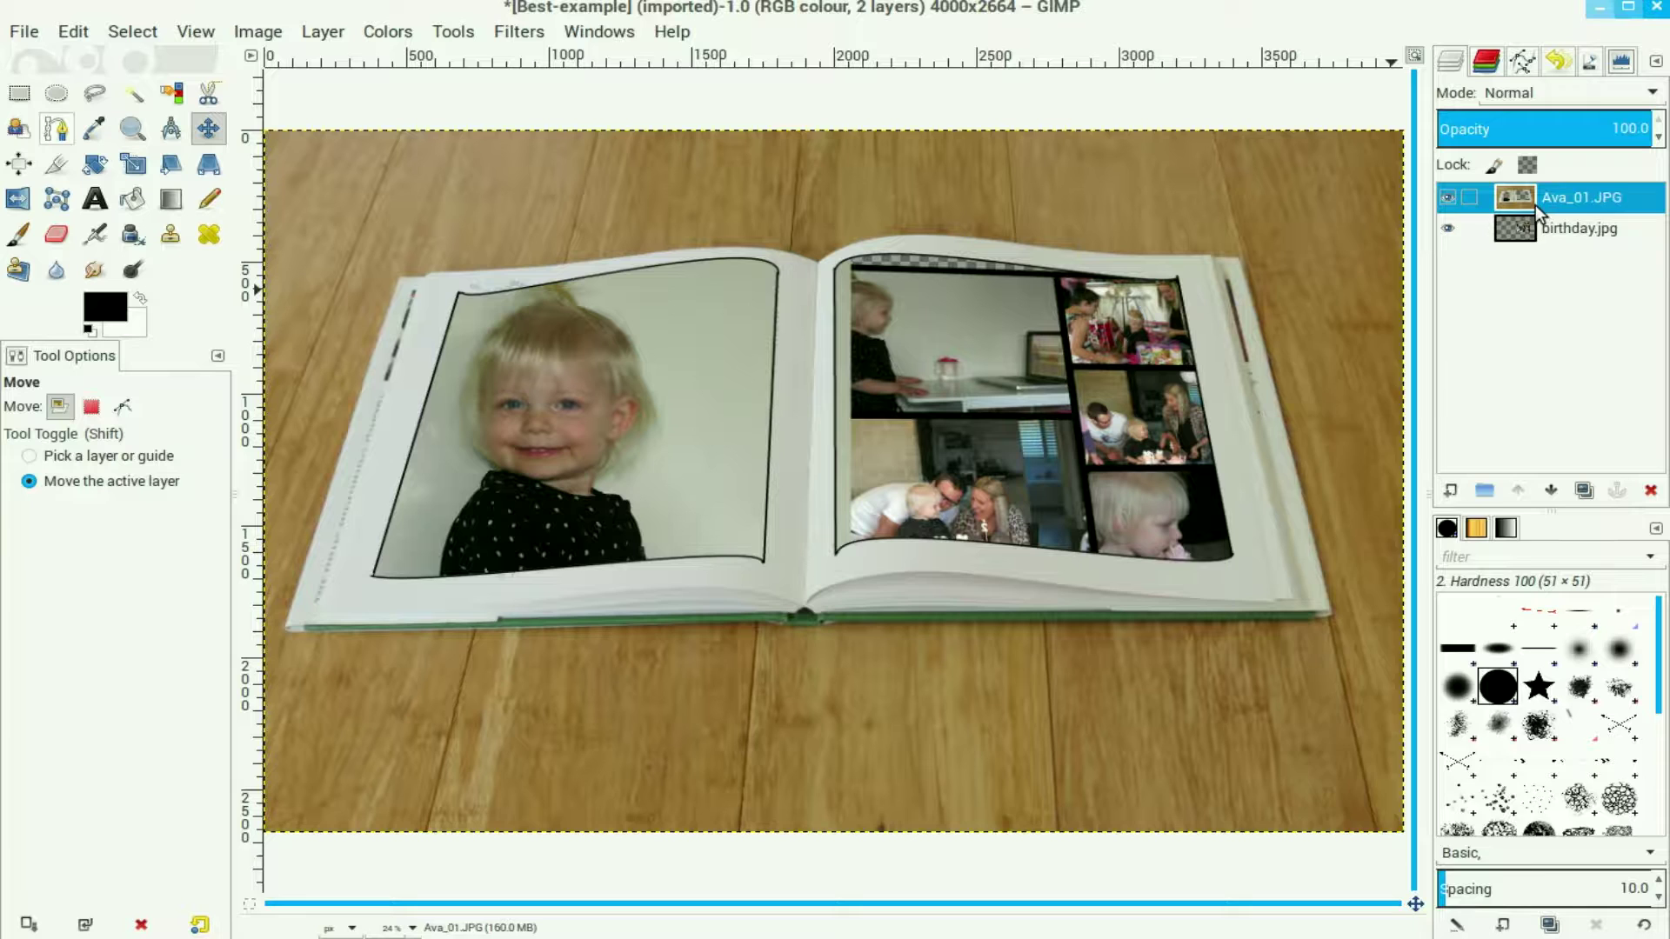
{"action": "right_click", "coordinate": [1536, 205]}
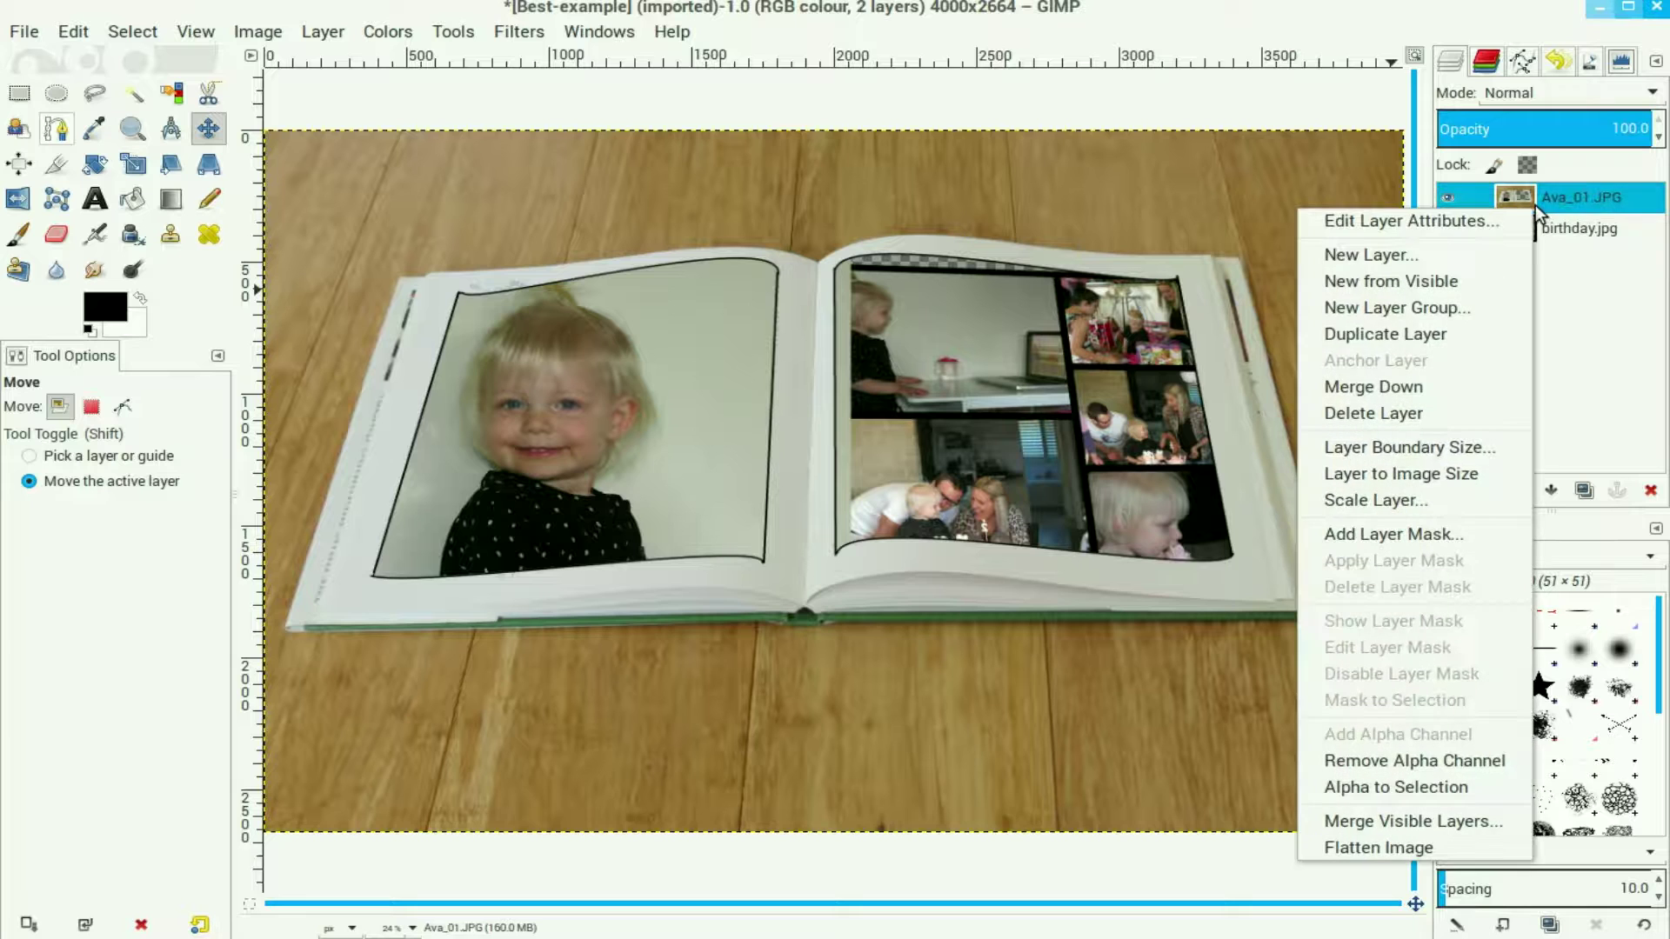
{"action": "left_click", "coordinate": [1518, 386]}
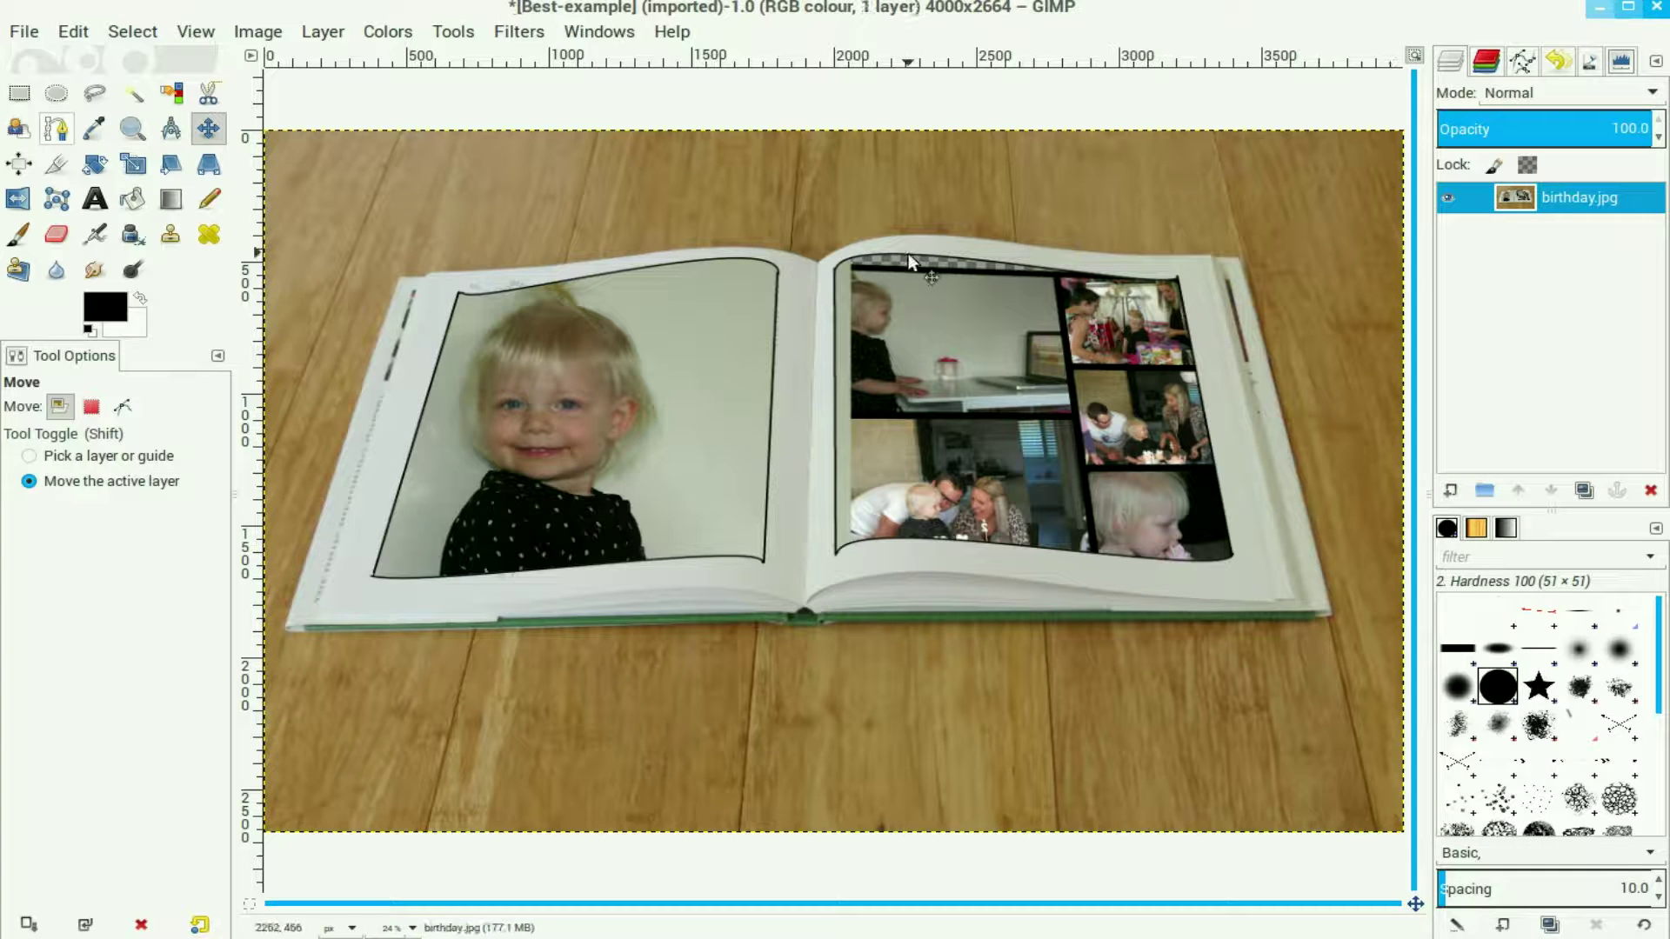
Sample the light grey page margin as the background colour and flatten the image to fill the right page's transparent gap
{"action": "key", "text": "o"}
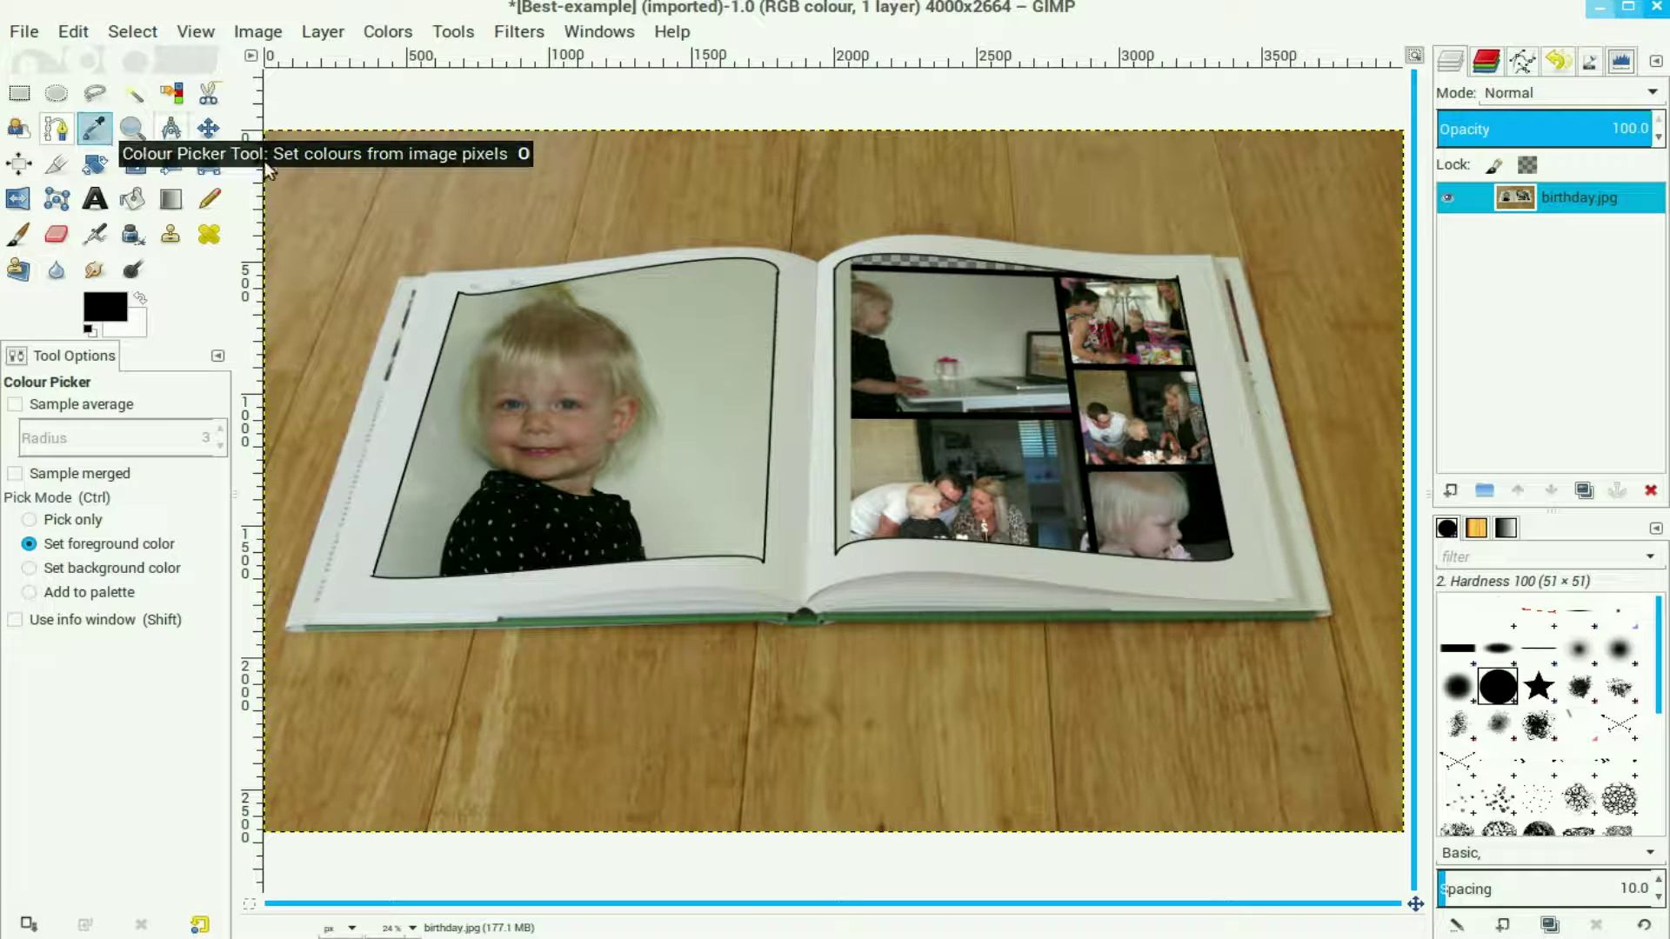
{"action": "left_click", "coordinate": [792, 288]}
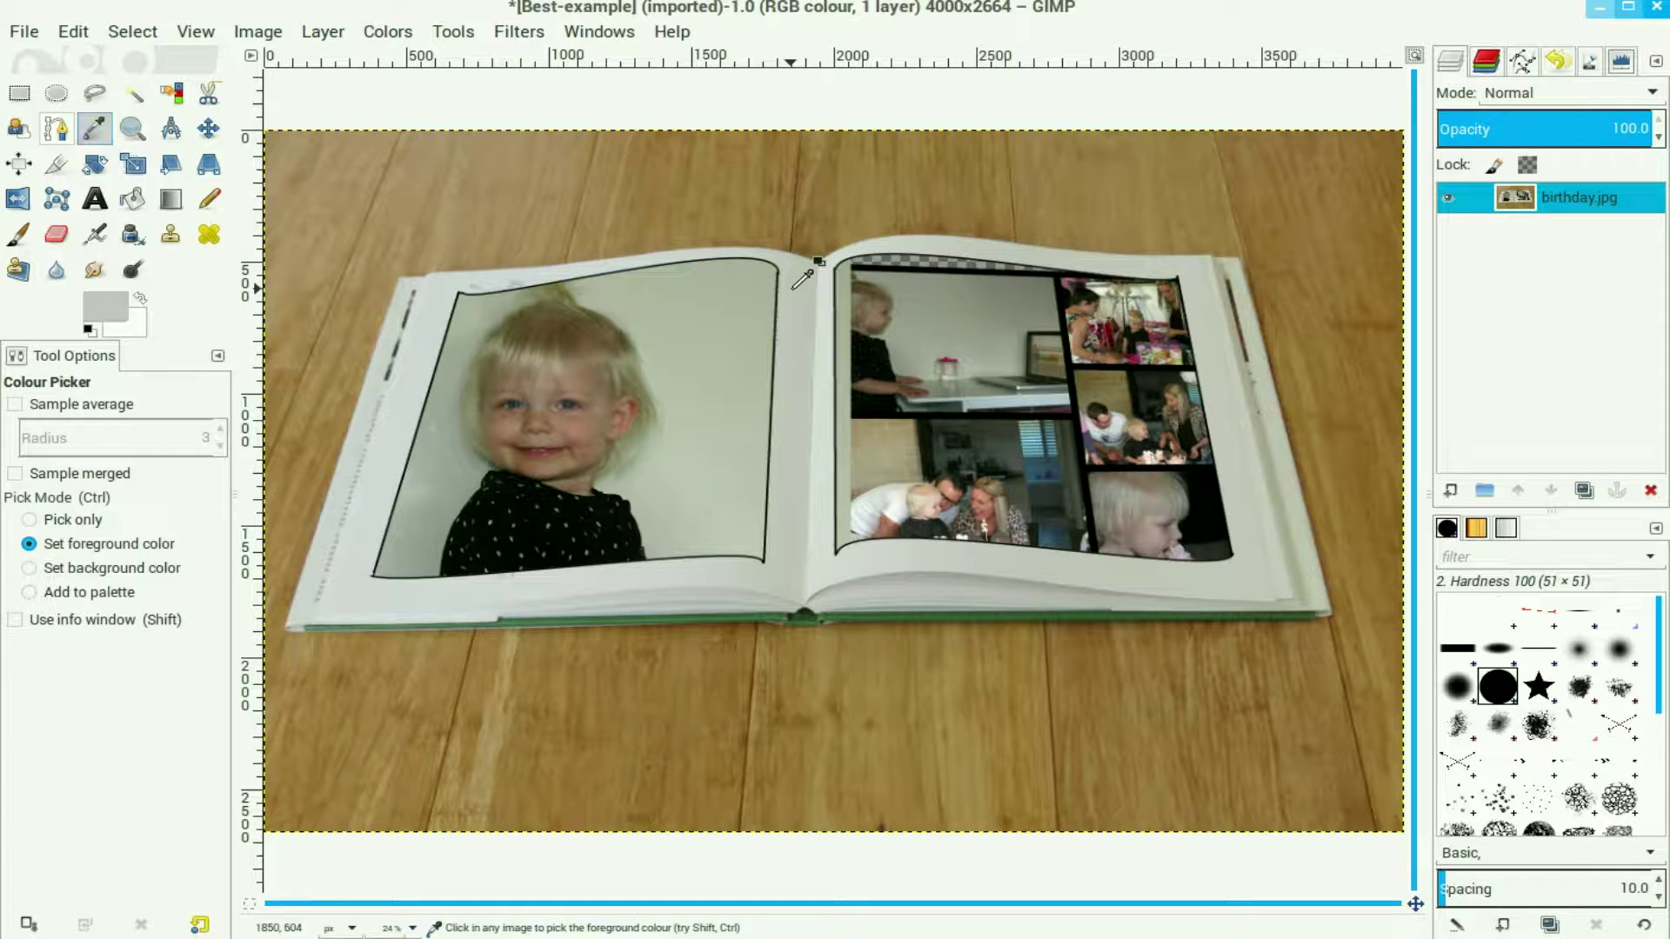
{"action": "left_click", "coordinate": [140, 298]}
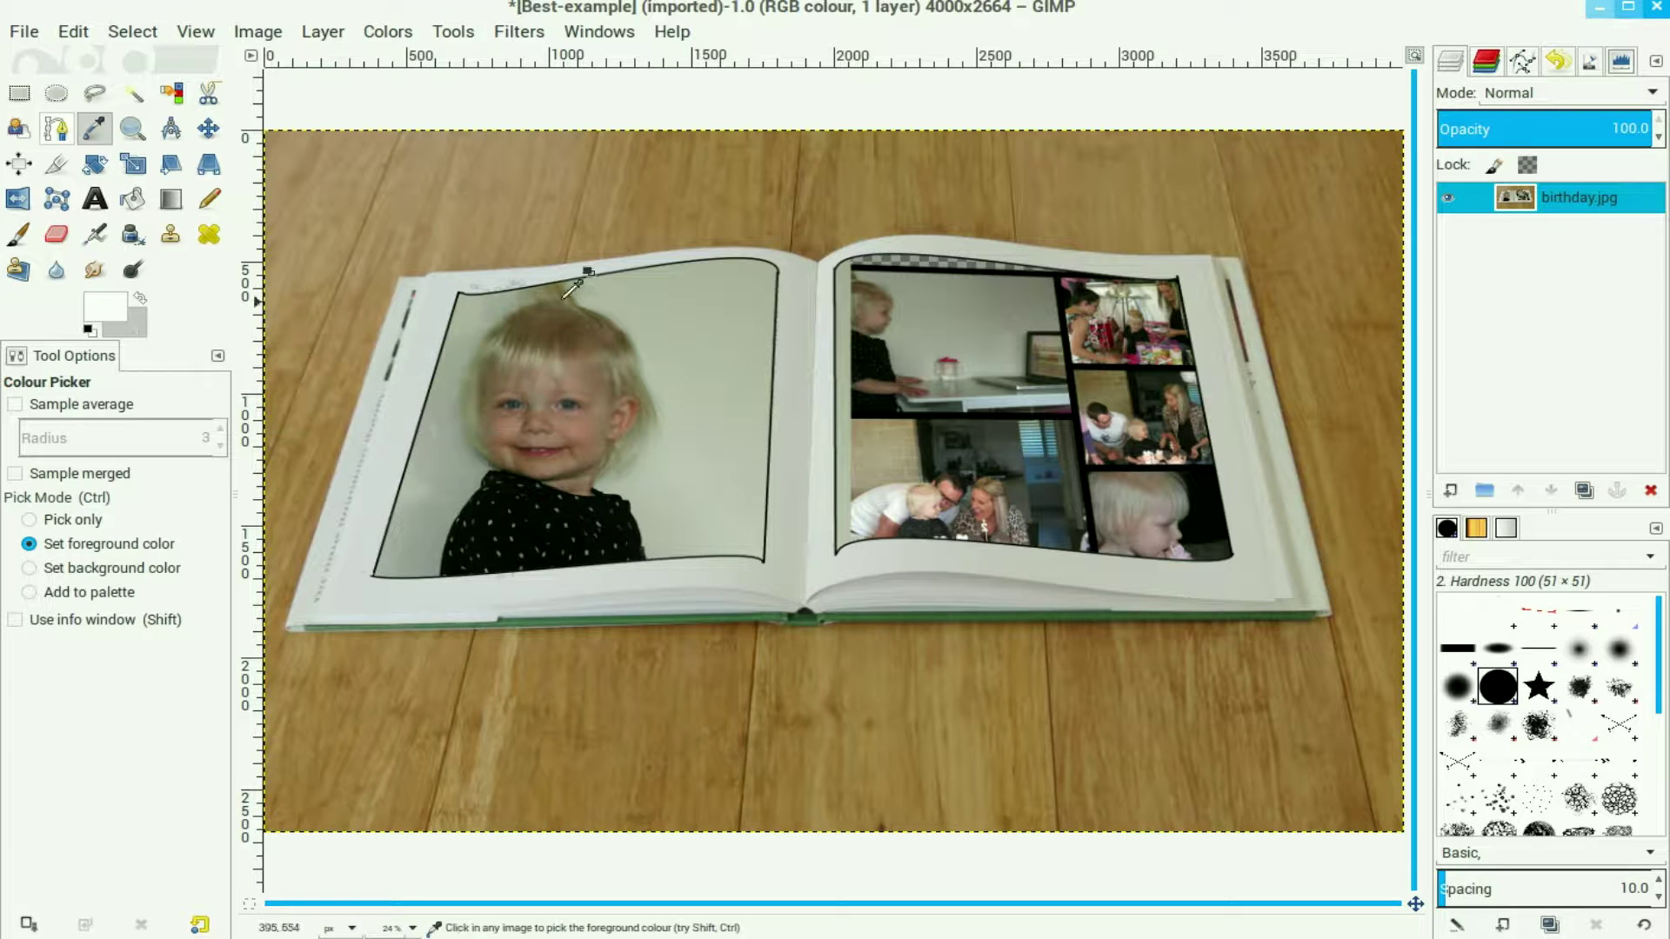
{"action": "right_click", "coordinate": [1522, 197]}
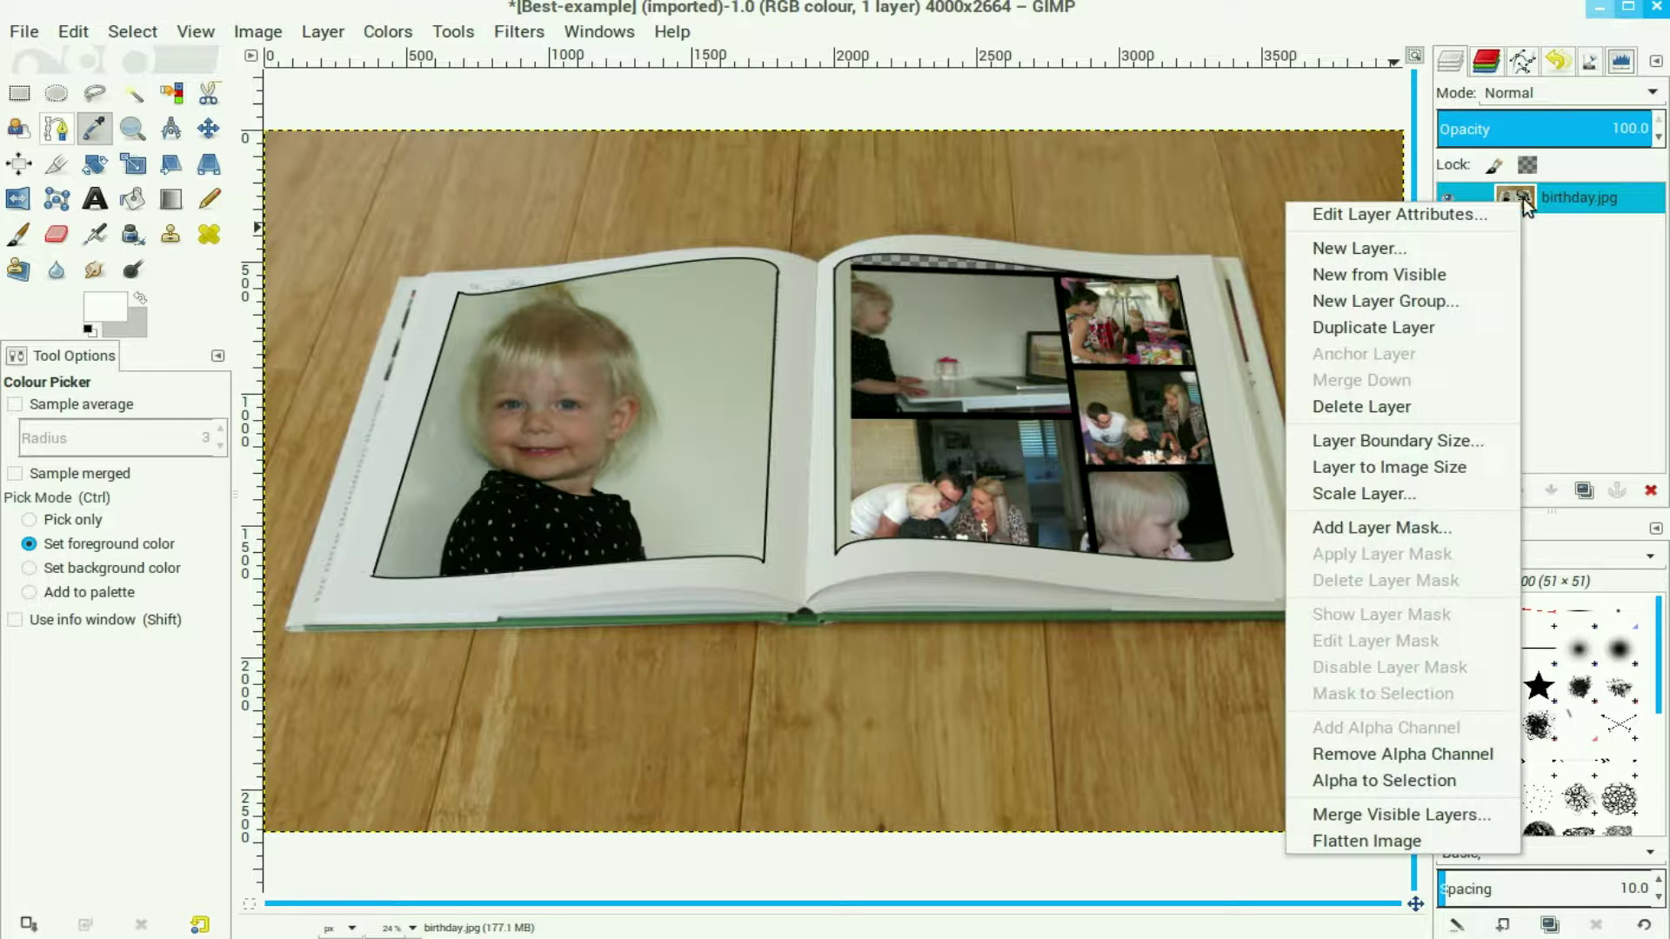
{"action": "left_click", "coordinate": [1458, 845]}
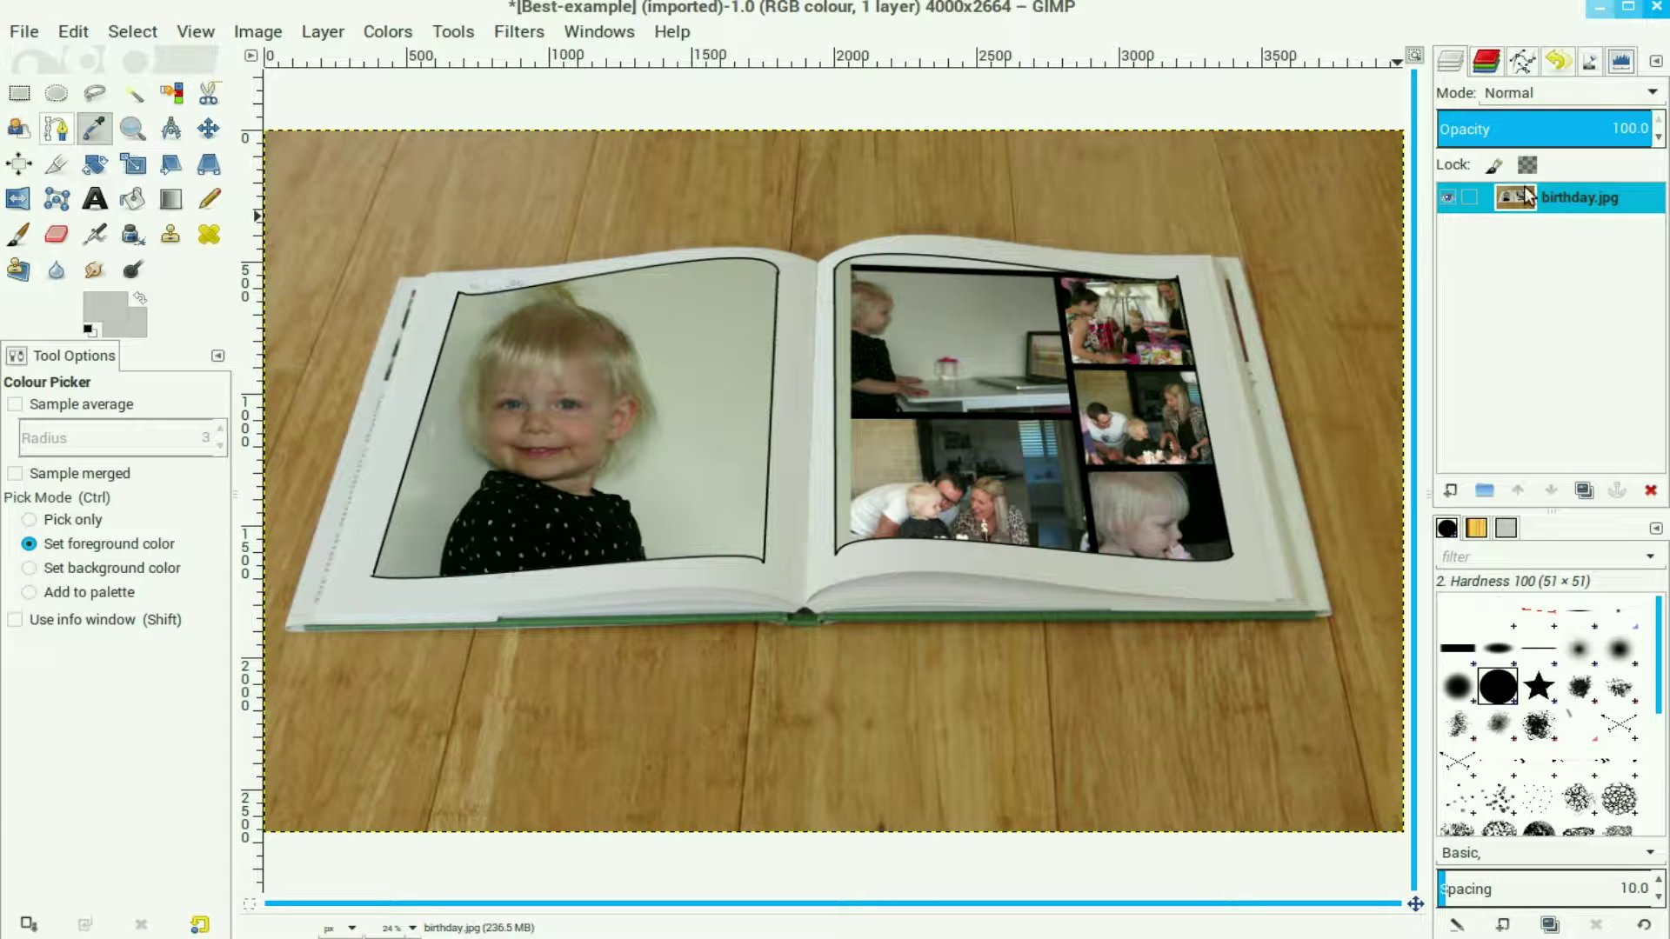
Reset the colours to default black and white and set the Text tool to the Today font at 204 px
{"action": "left_click", "coordinate": [86, 328]}
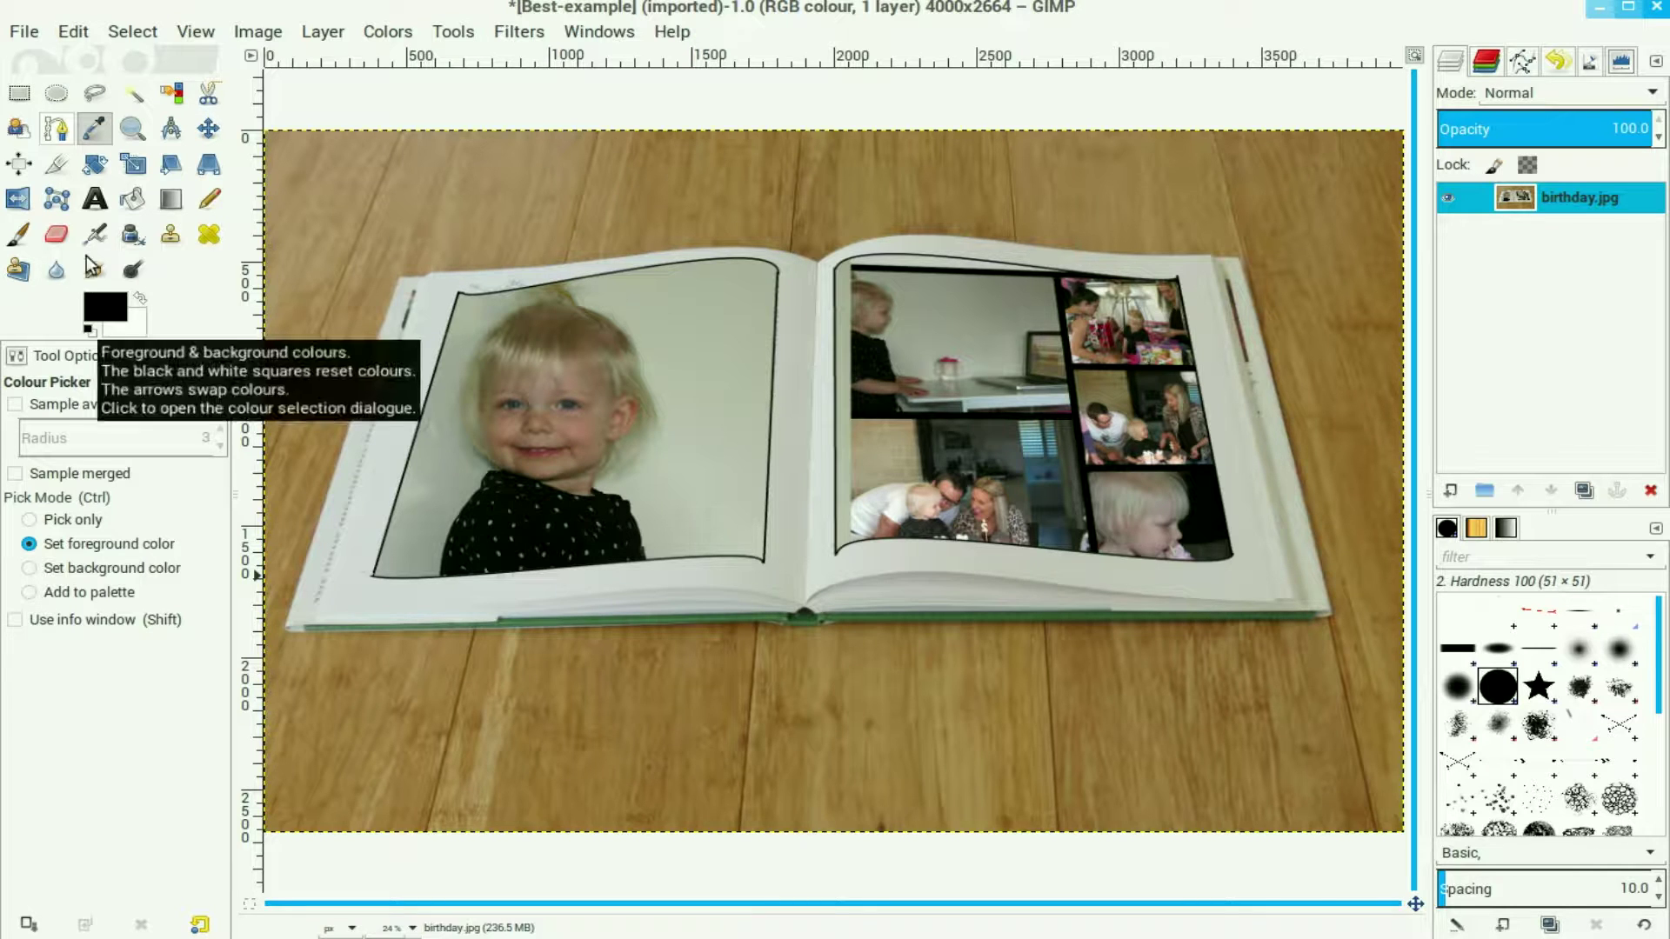
{"action": "left_click", "coordinate": [96, 199]}
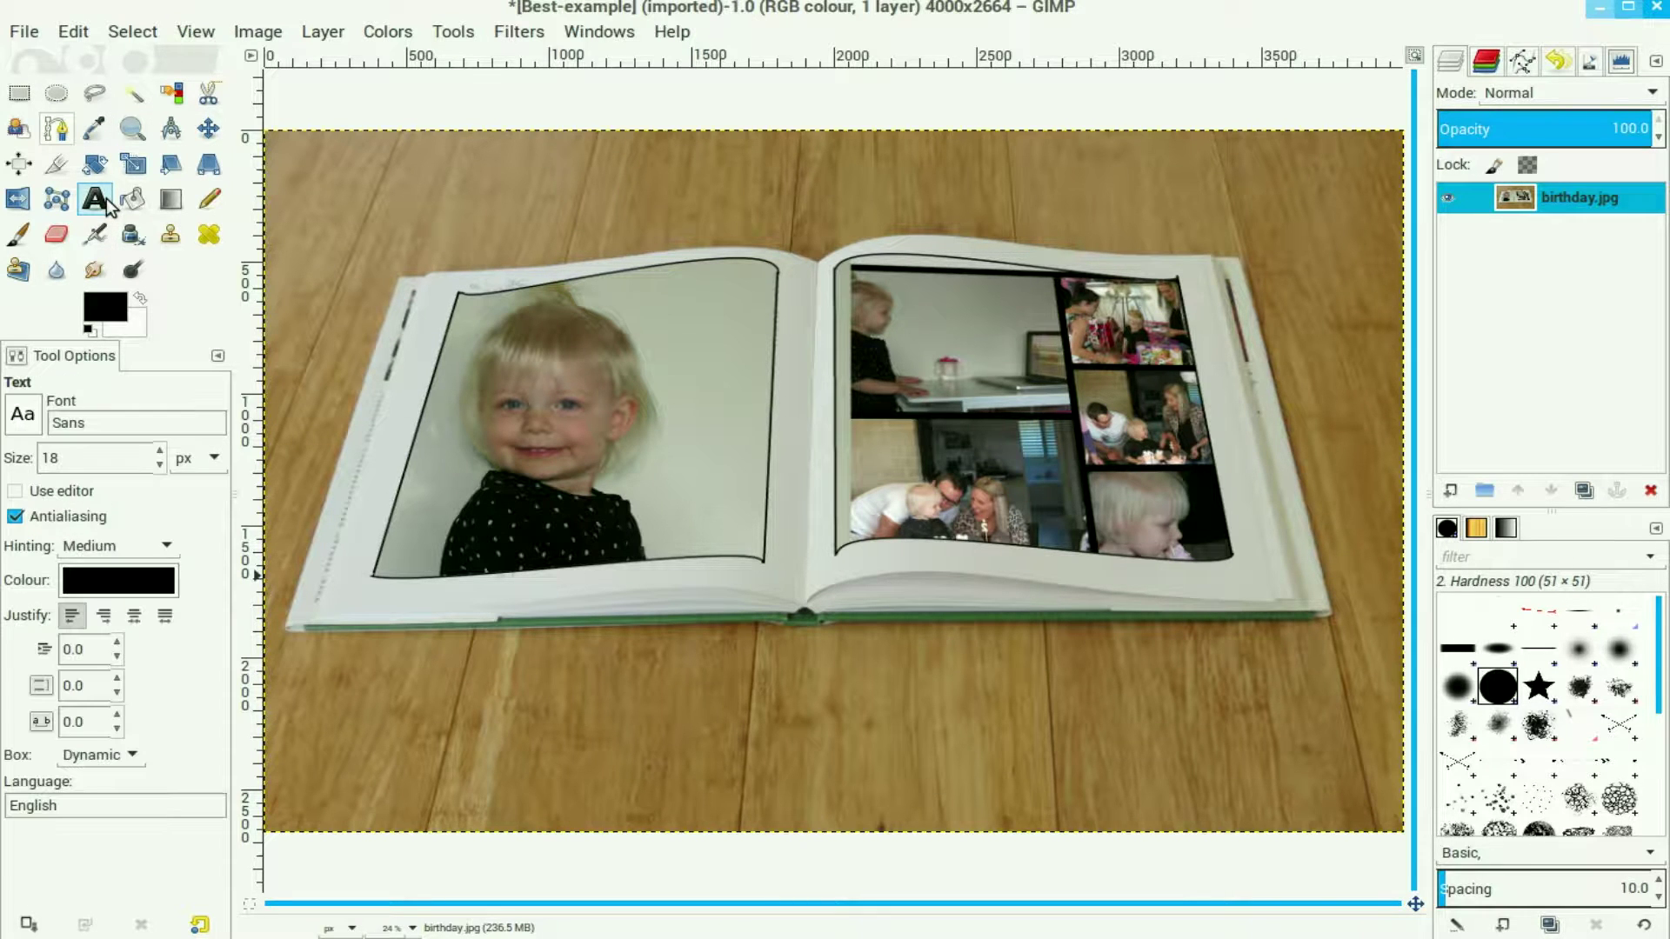
{"action": "left_click", "coordinate": [23, 415]}
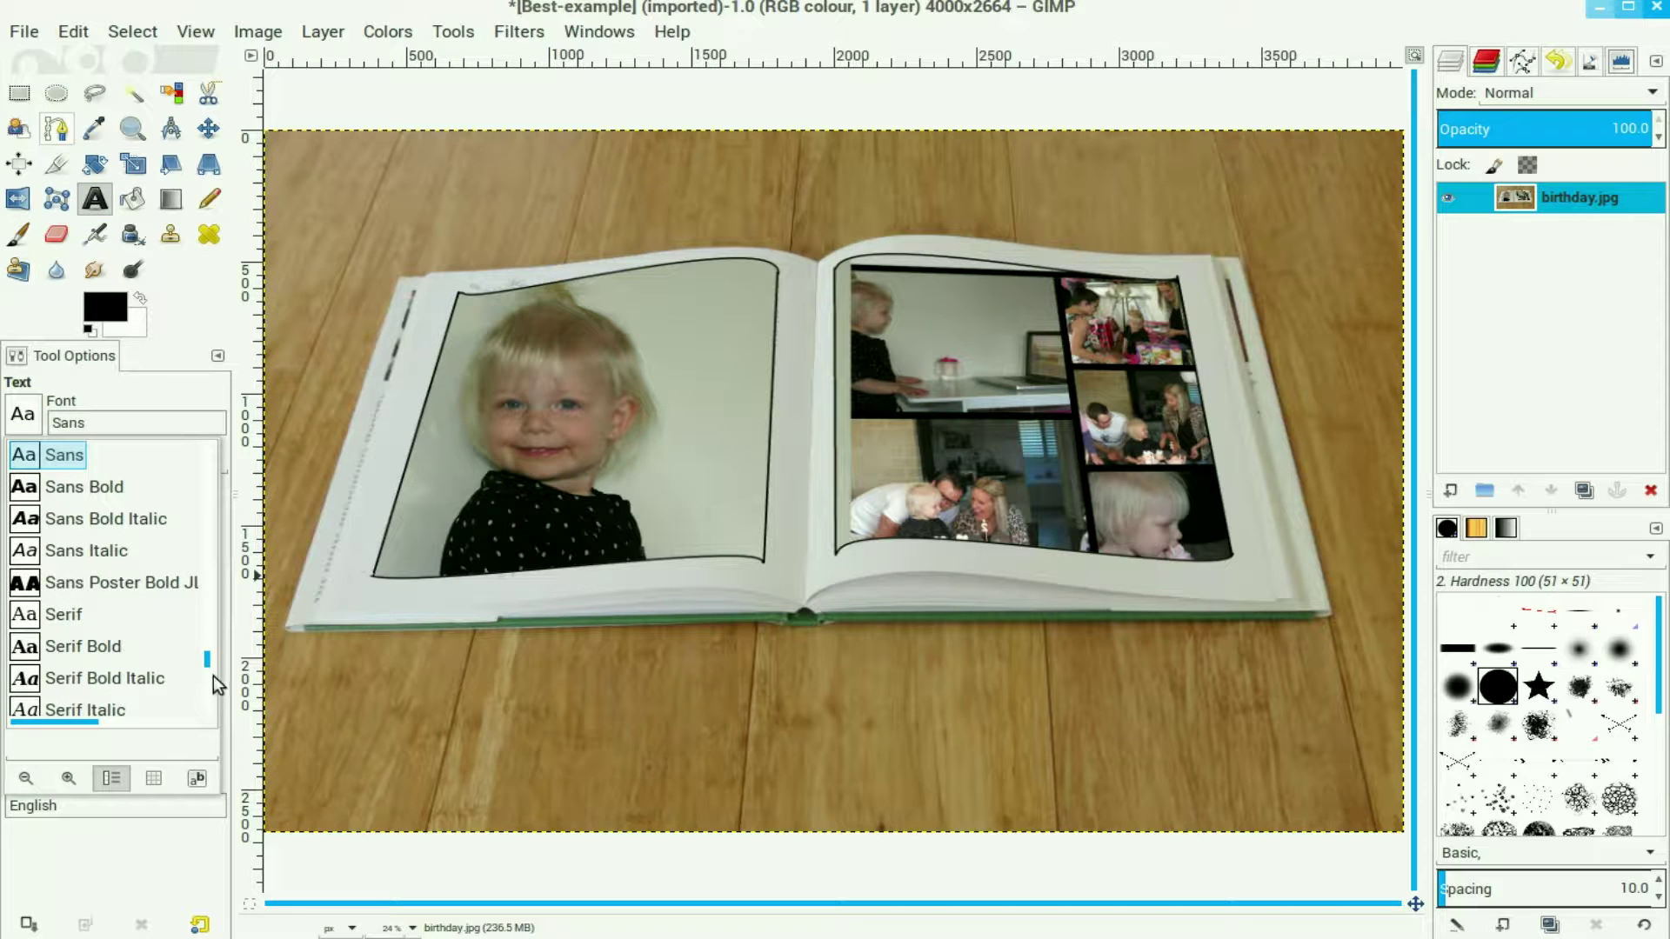
{"action": "scroll", "coordinate": [208, 669], "scroll_direction": "down", "scroll_amount": 5}
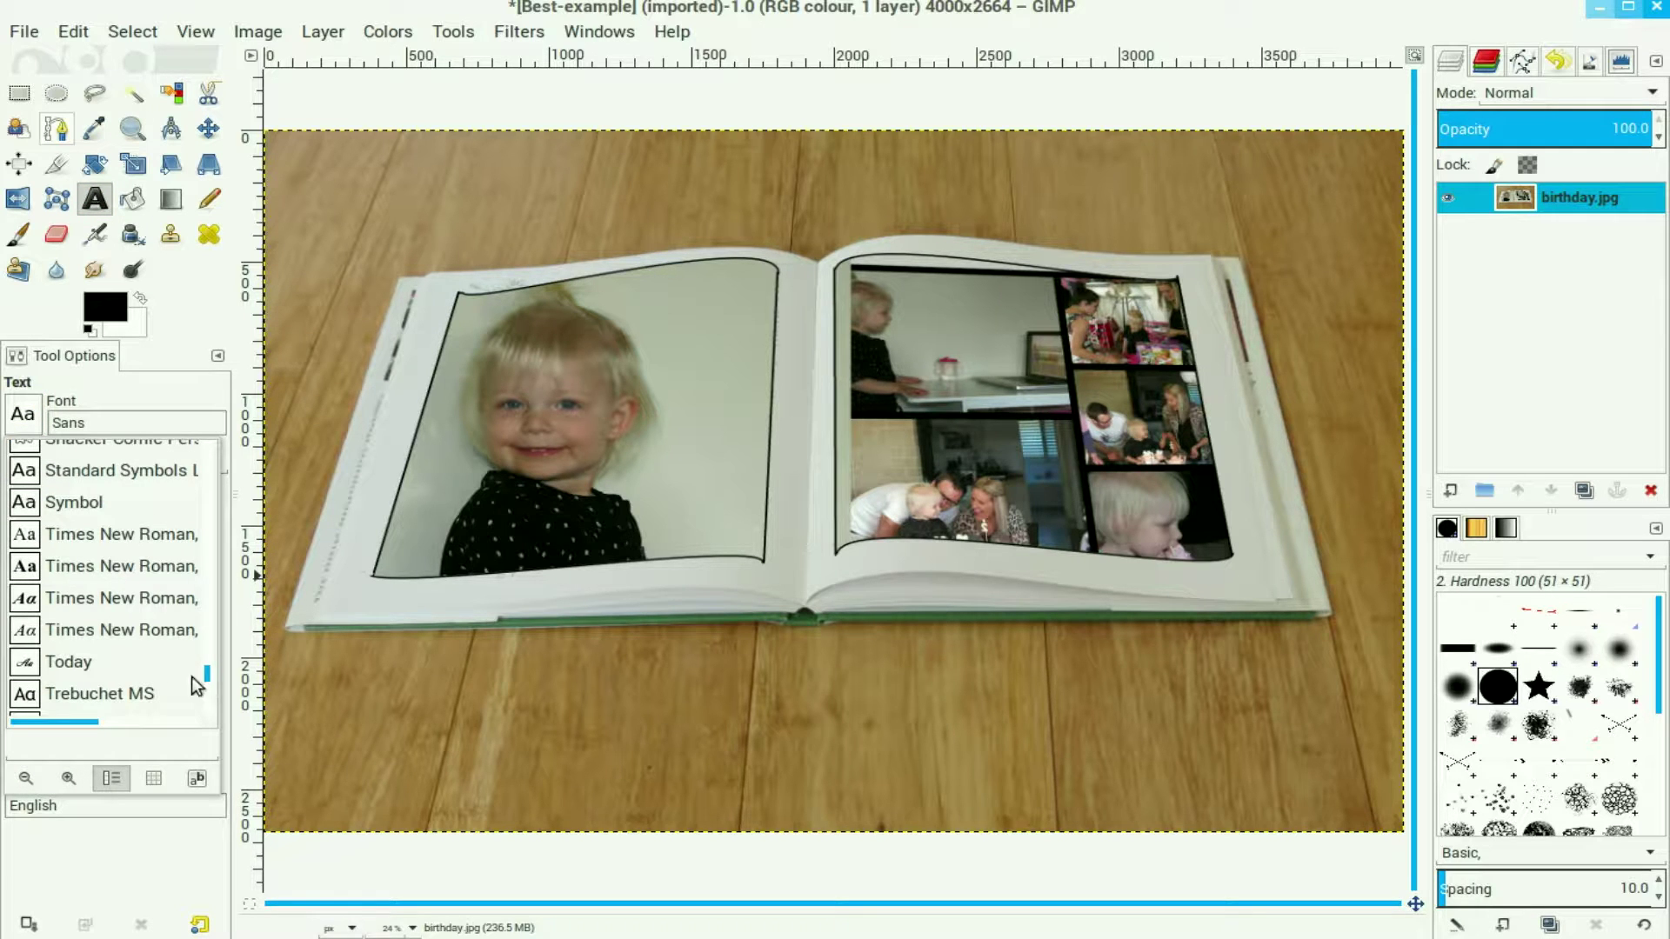
{"action": "left_click", "coordinate": [71, 664]}
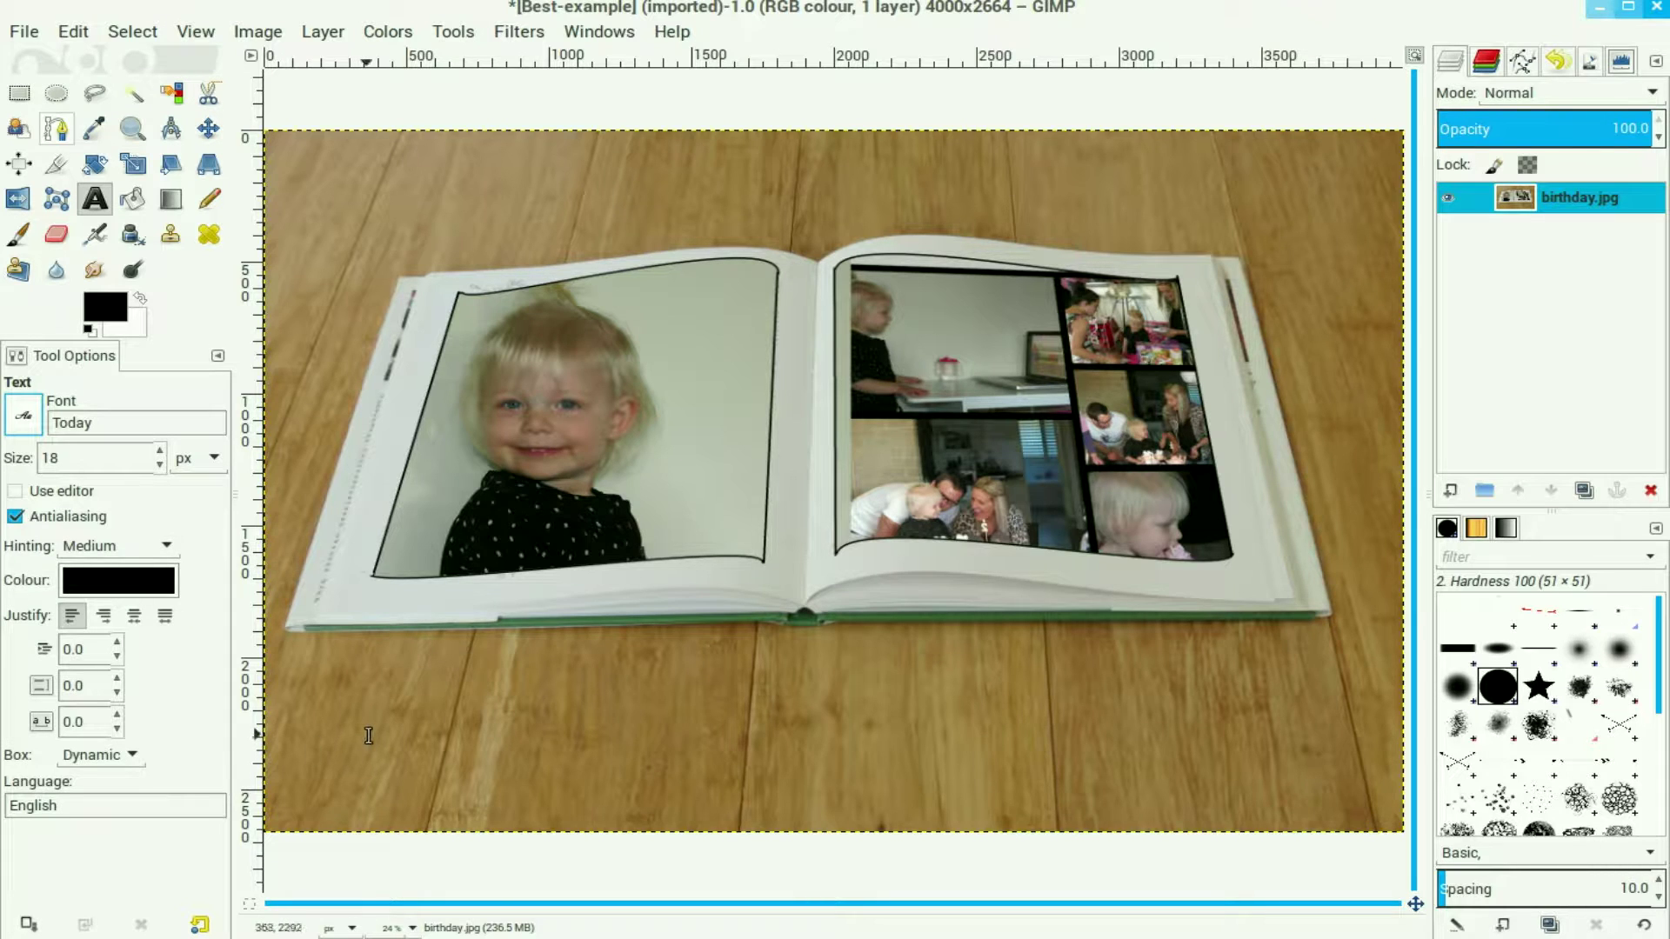
{"action": "left_click", "coordinate": [160, 452]}
{"action": "left_click", "coordinate": [160, 452]}
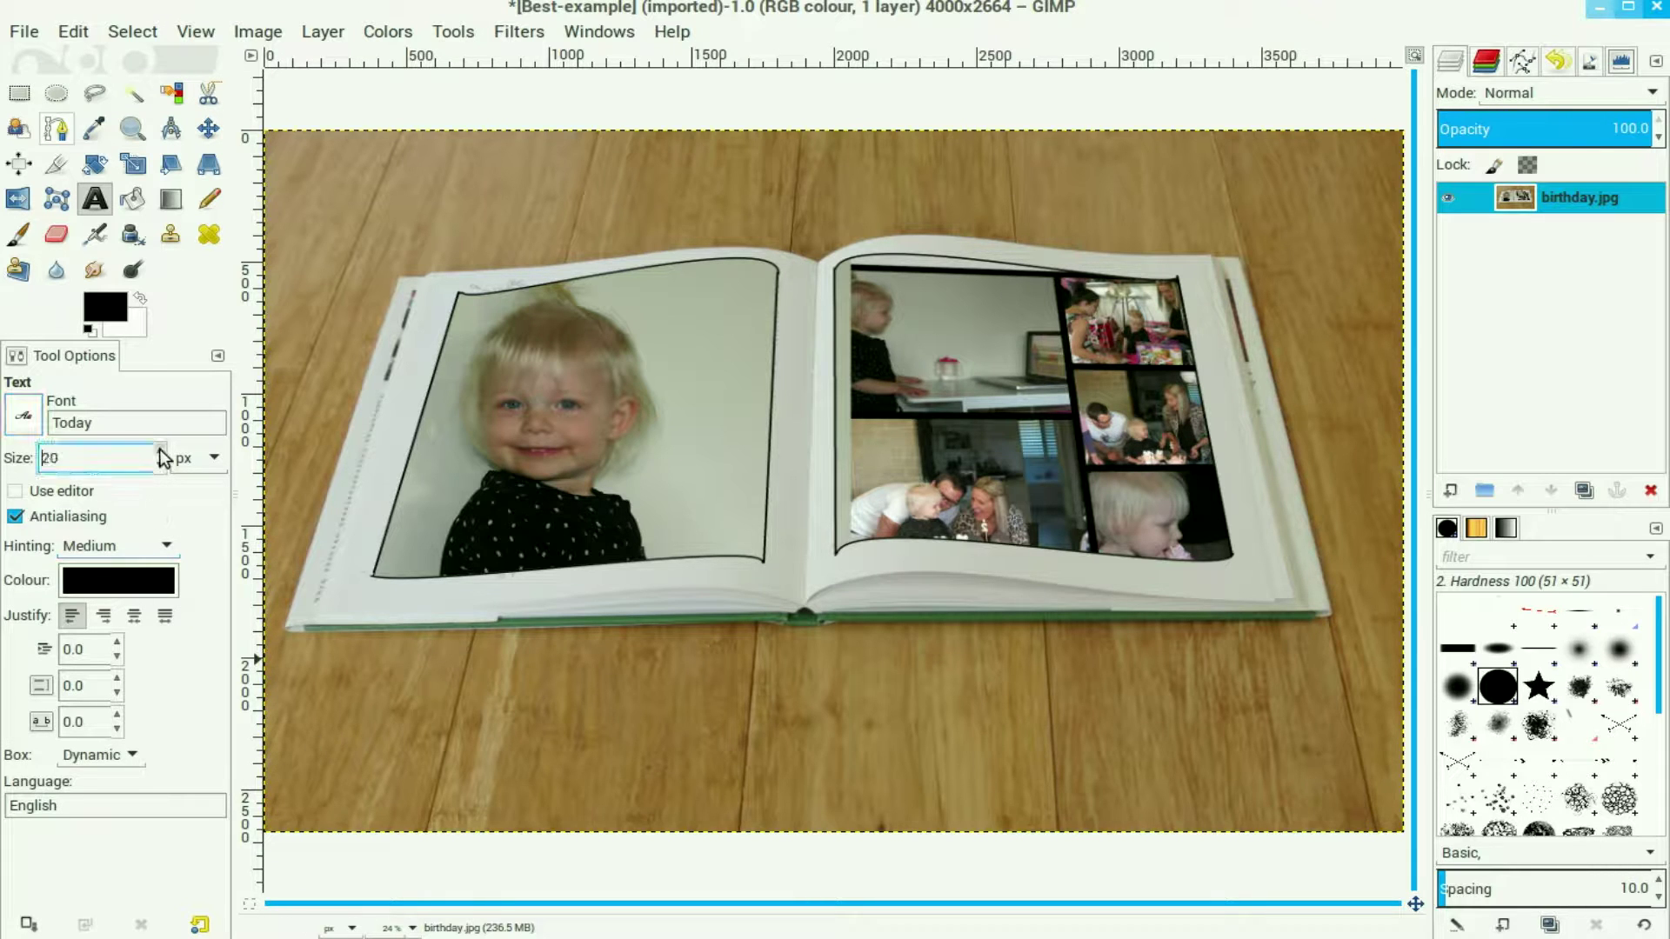
Add a caption with the child's first name followed by "'s Birthday Party" below the book and enlarge it to span most of the book's width
{"action": "left_click", "coordinate": [385, 720]}
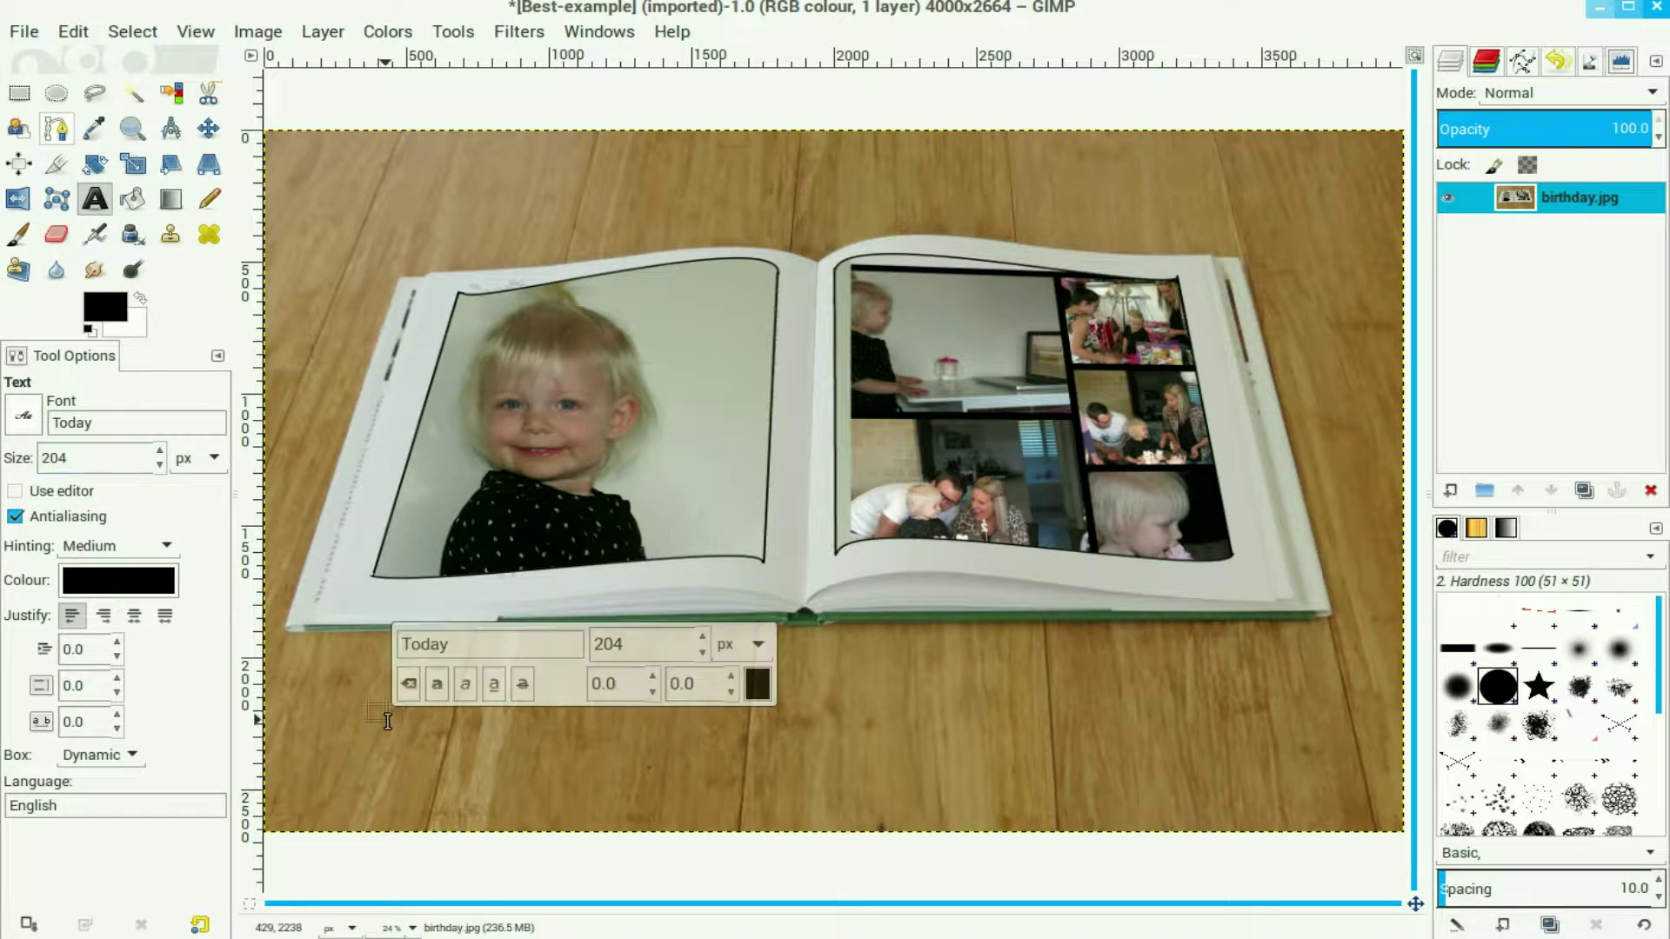
{"action": "type", "text": "A"}
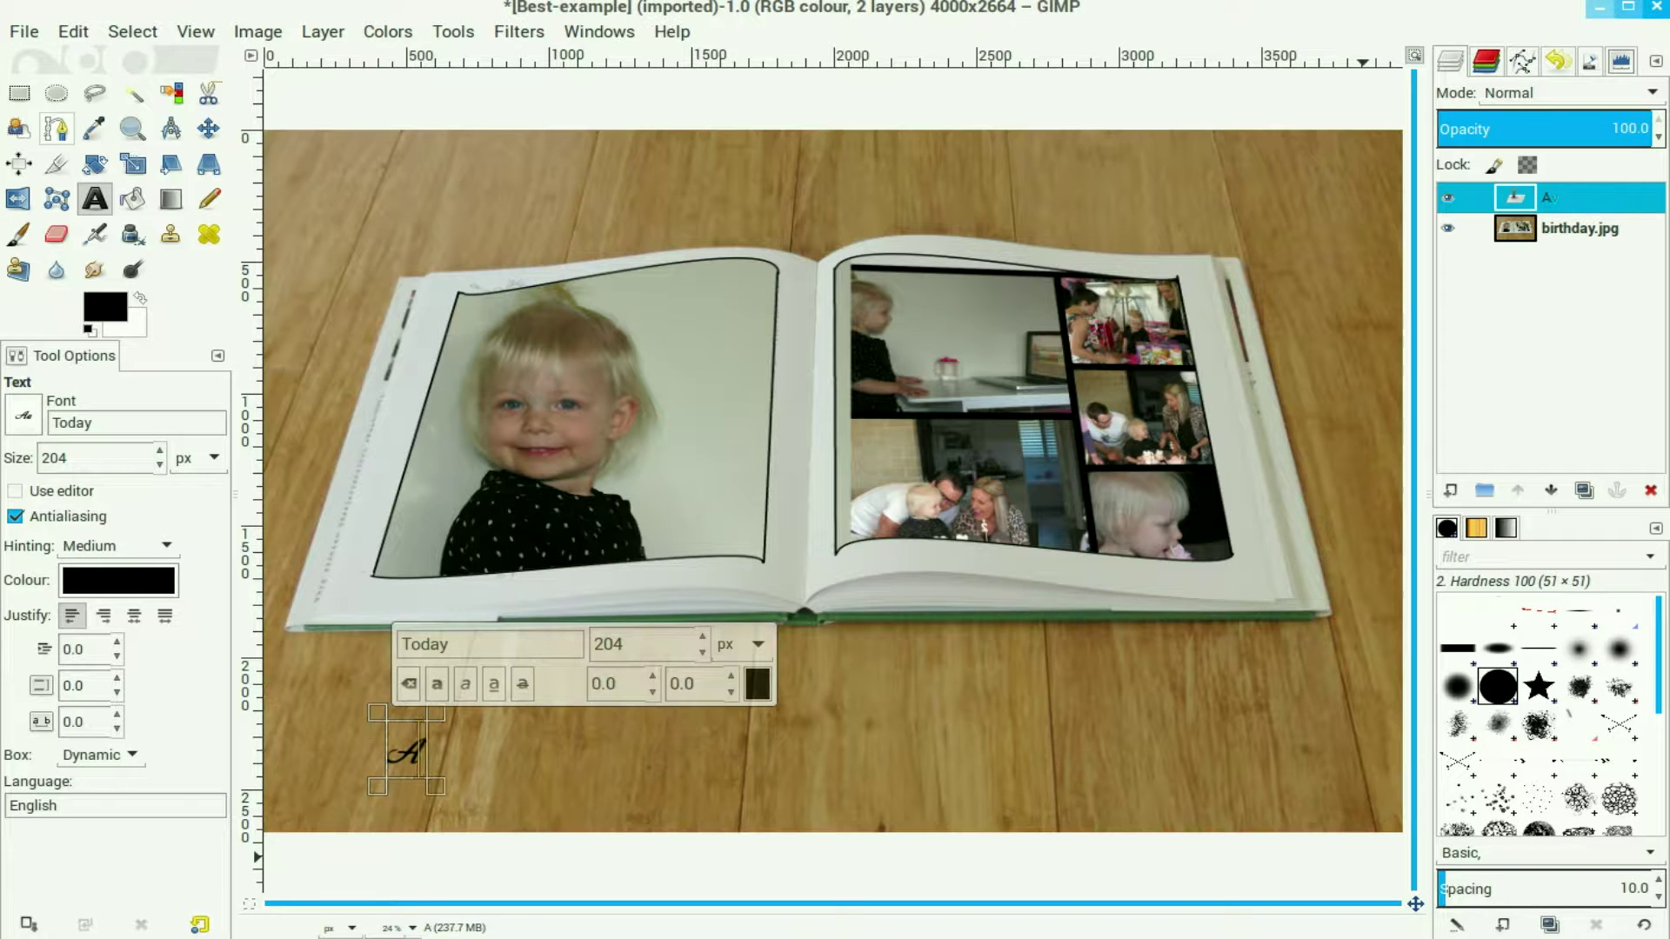
{"action": "type", "text": "va's Bi"}
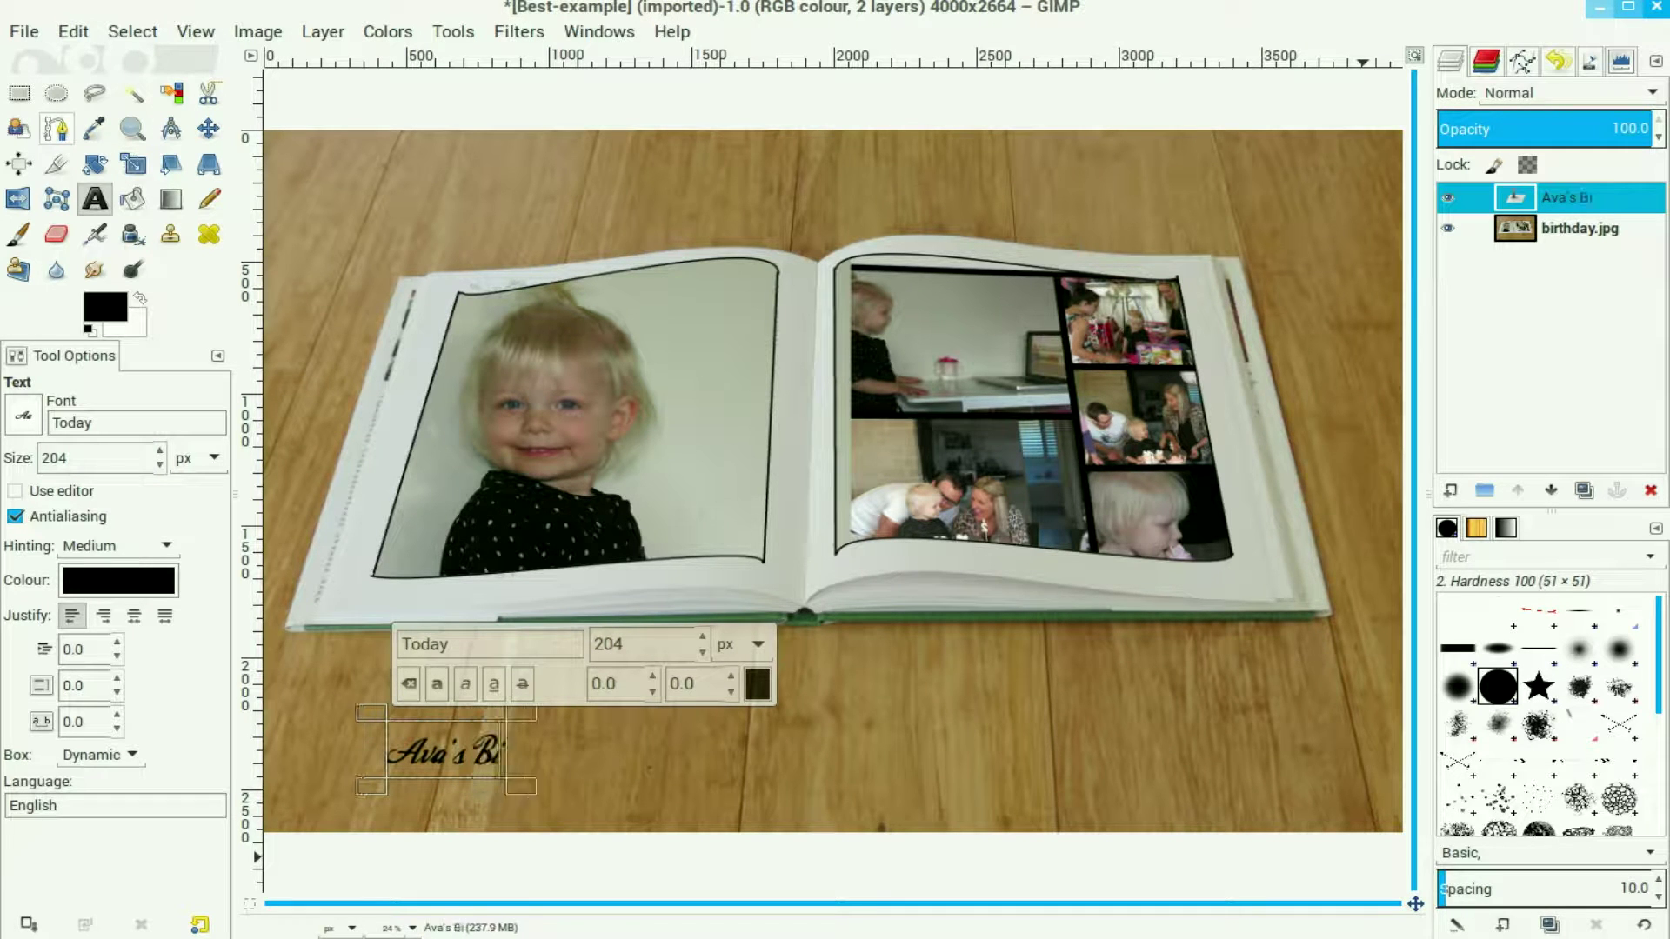
{"action": "type", "text": "rthday Party"}
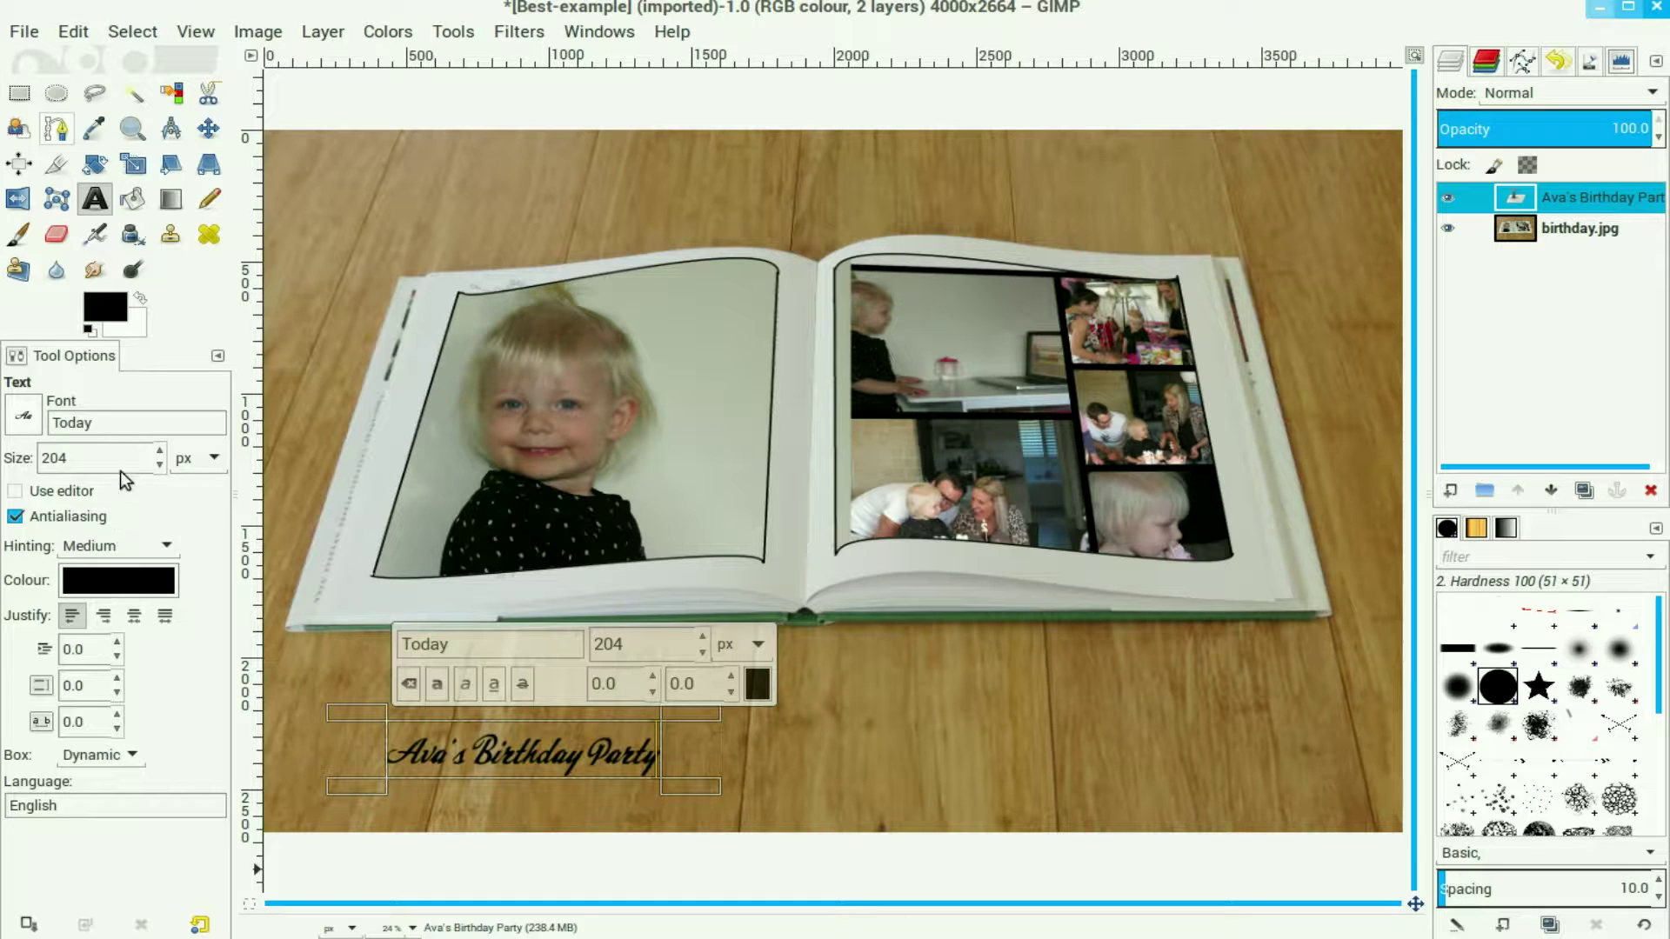
{"action": "left_click_drag", "start_coordinate": [160, 451], "coordinate": [161, 451]}
Move the caption up so it sits fully on the wooden surface just below the book, and merge it down into birthday.jpg
{"action": "left_click", "coordinate": [209, 129]}
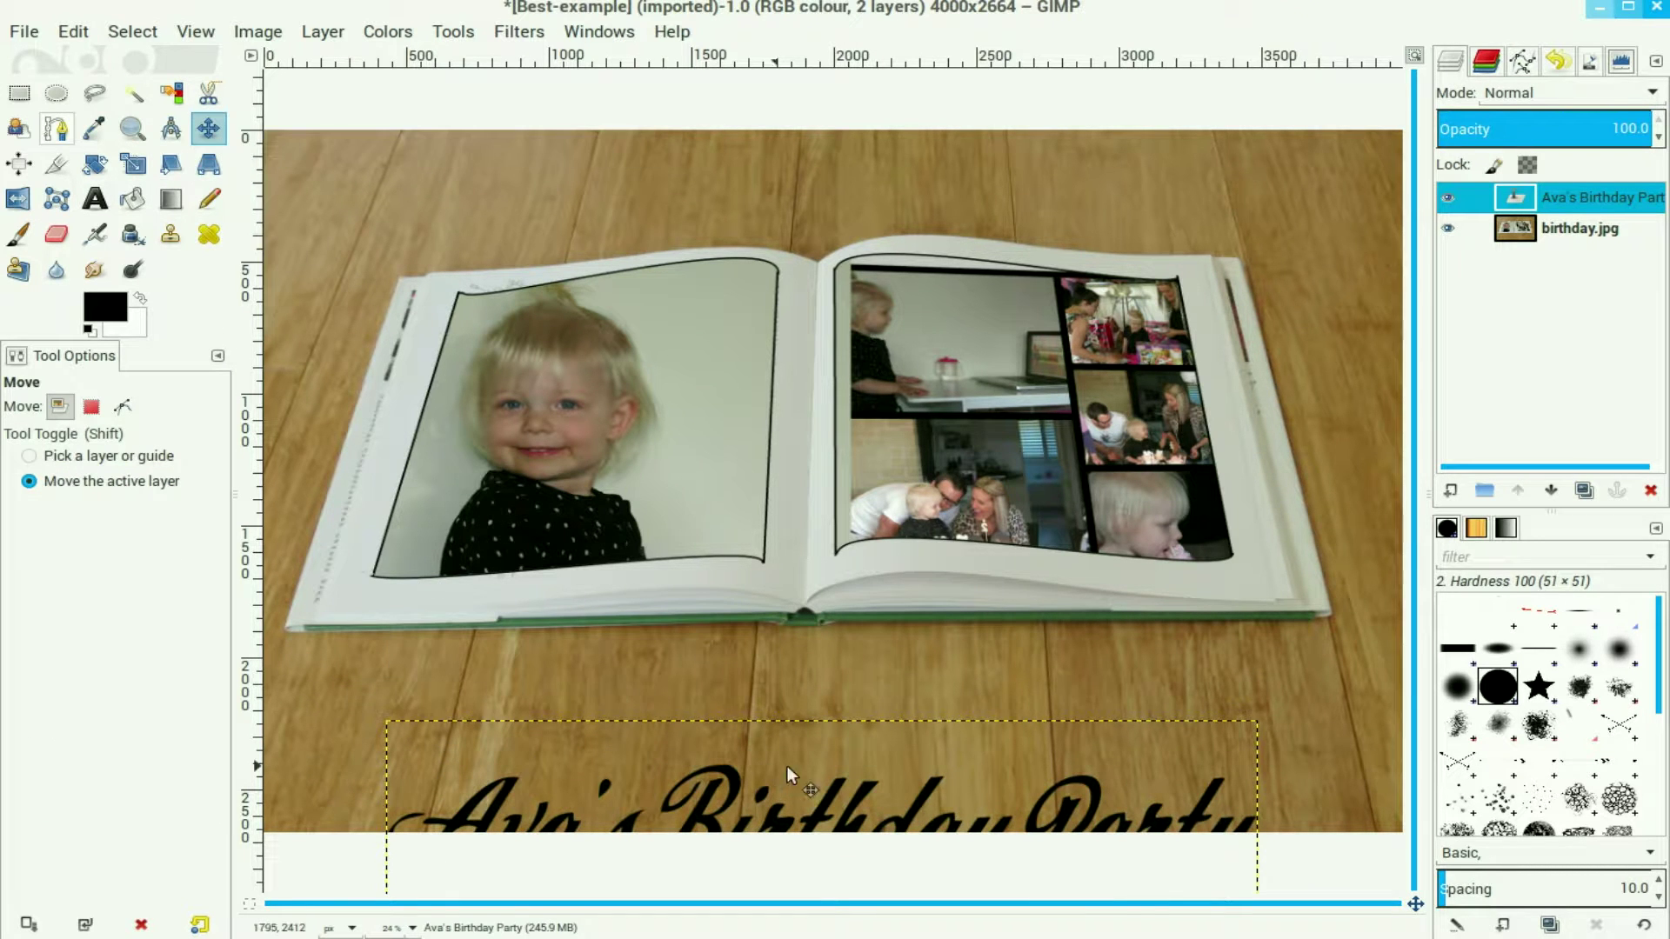
{"action": "left_click_drag", "start_coordinate": [816, 770], "coordinate": [800, 660]}
{"action": "right_click", "coordinate": [1533, 194]}
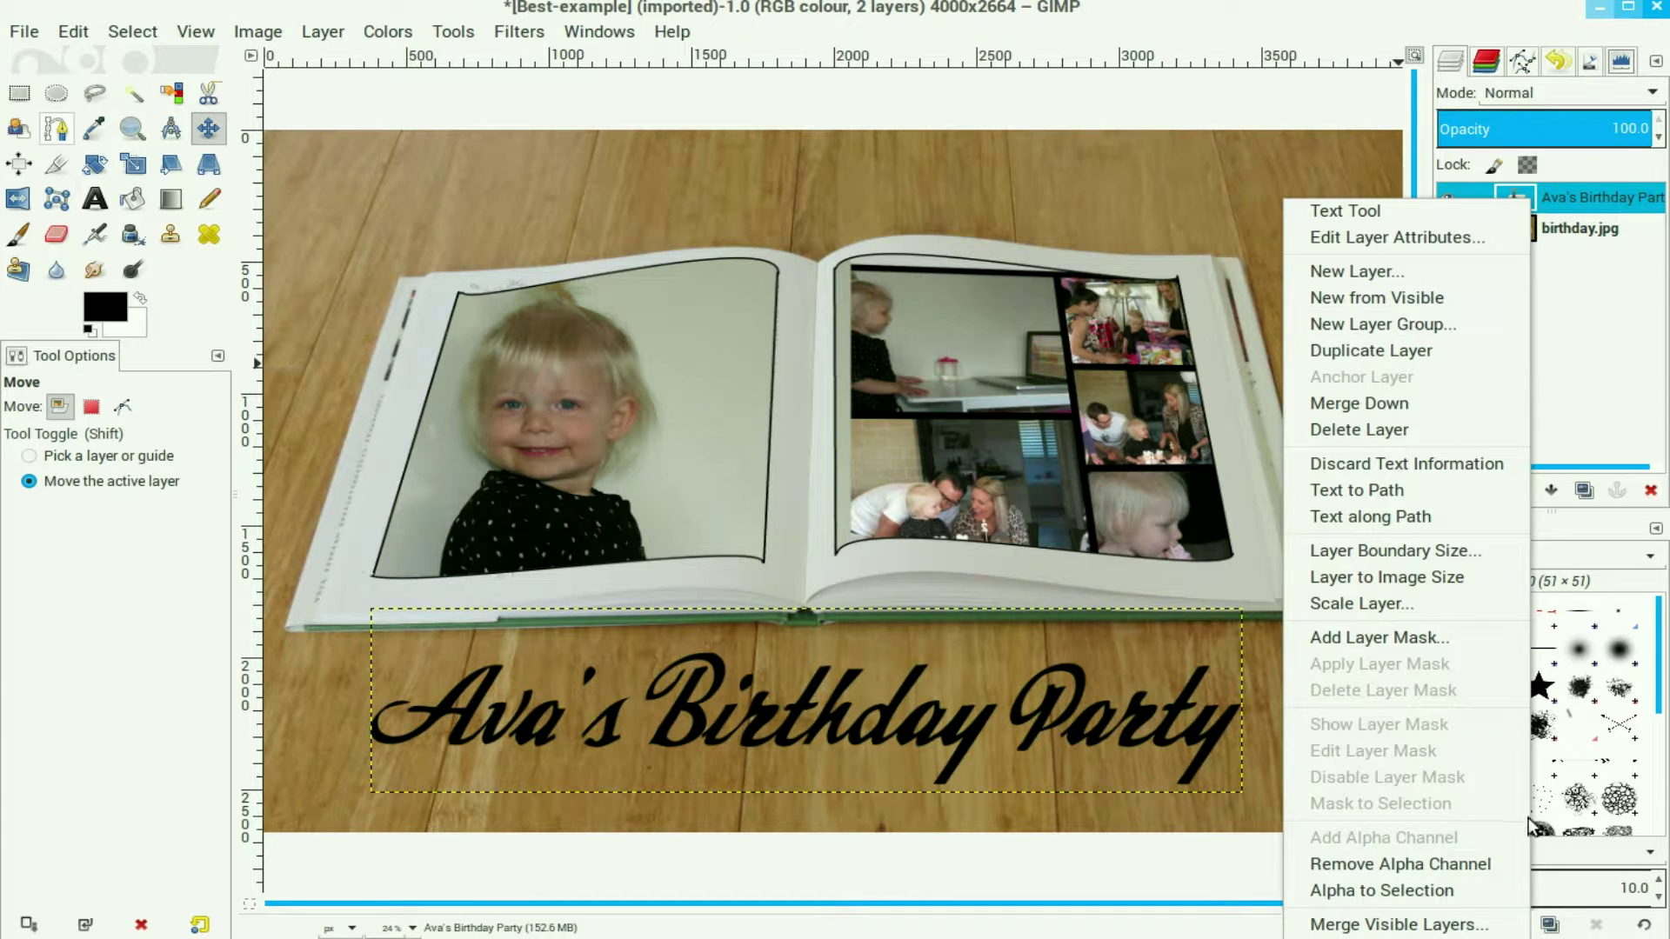
{"action": "left_click", "coordinate": [1444, 402]}
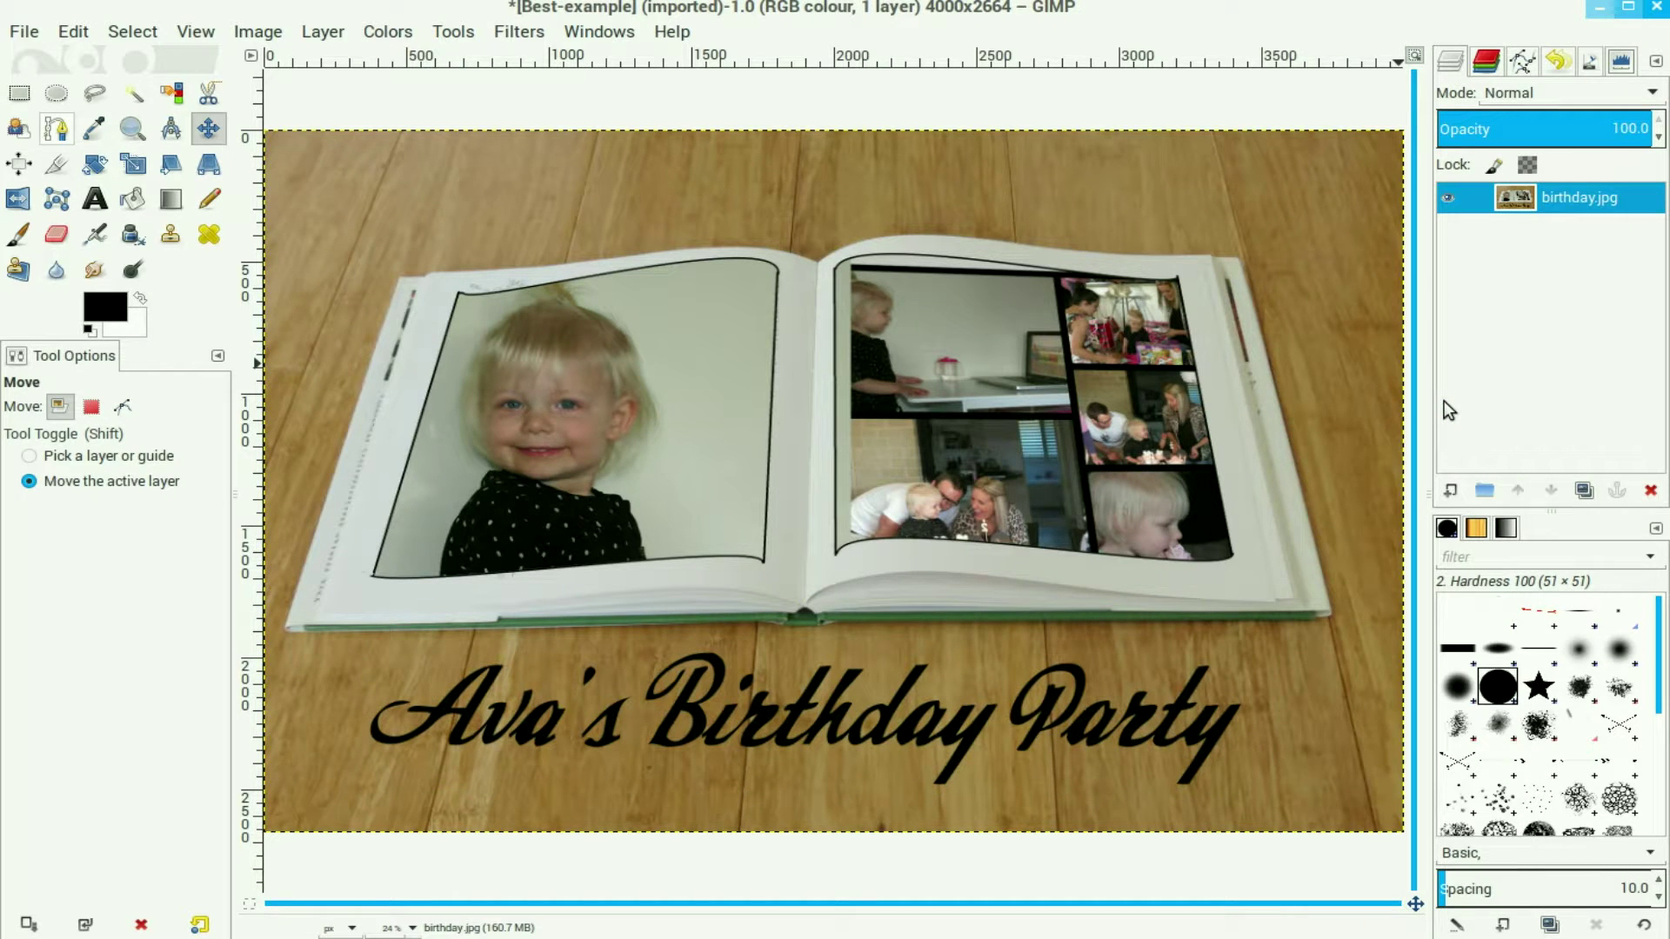